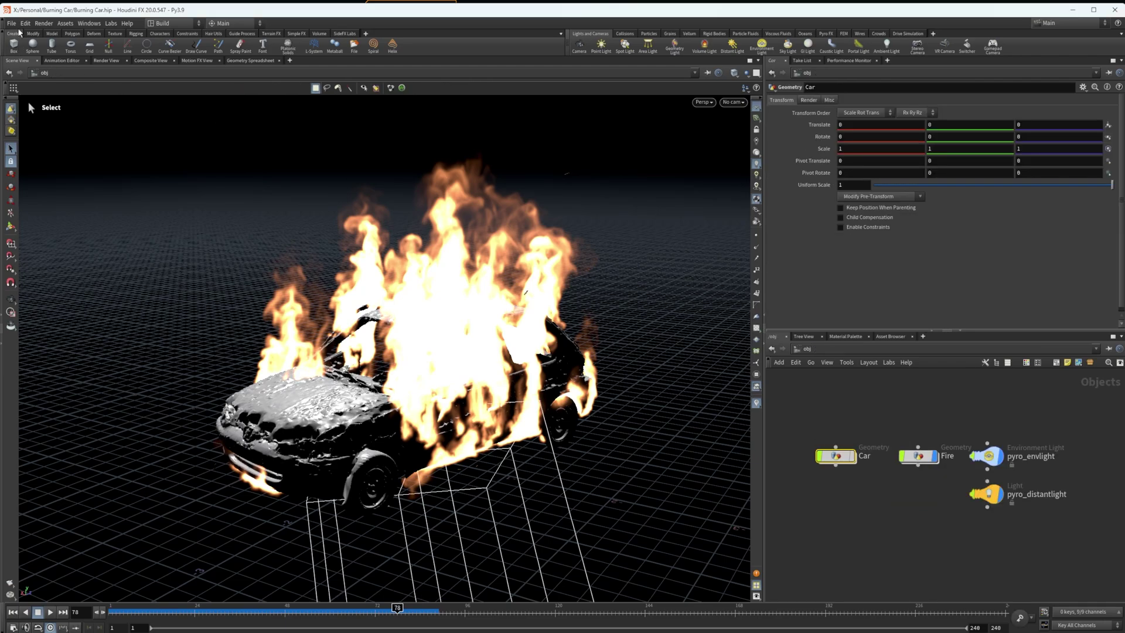
click(11, 23)
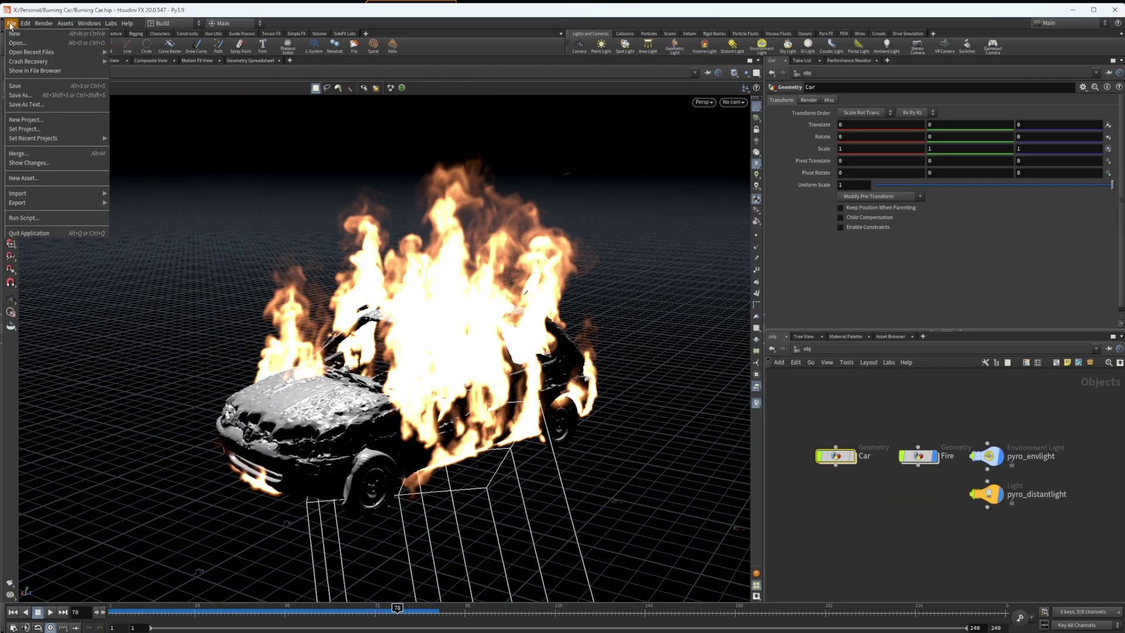
mouse_move(85, 201)
click(130, 194)
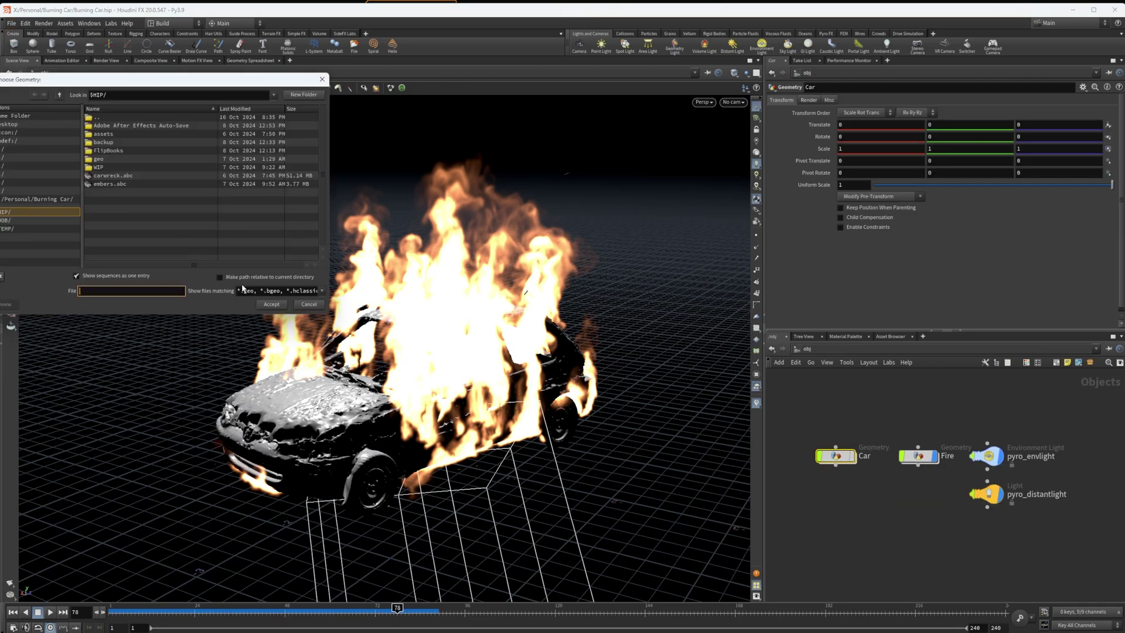
key(Escape)
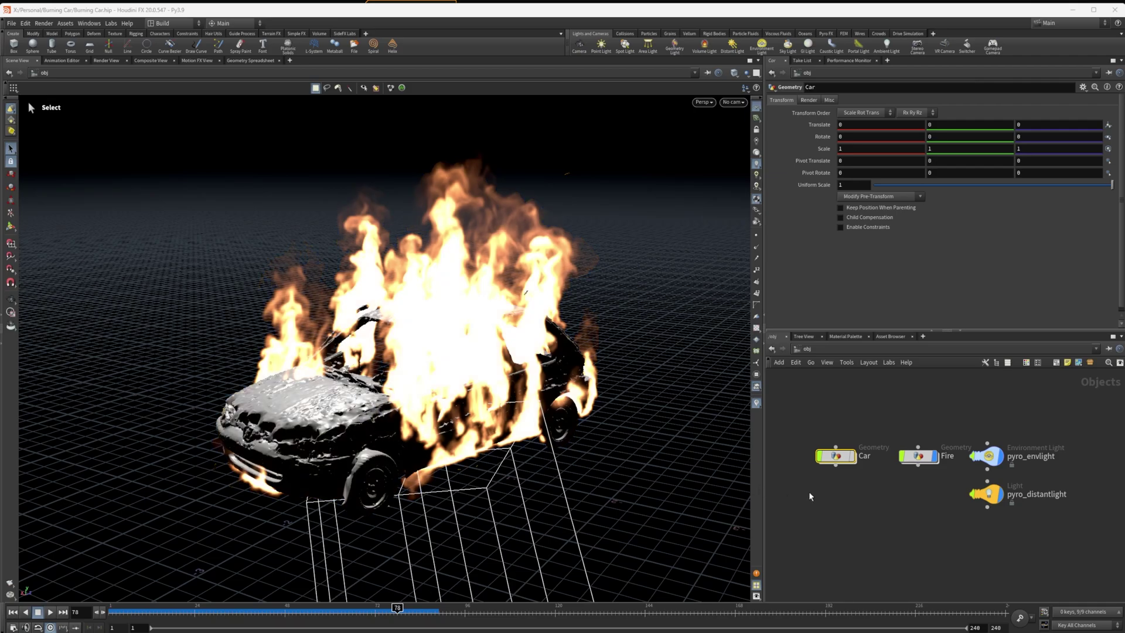
Step: Open the Car network and display the convert1 node's output to inspect the converted car mesh
double_click(849, 457)
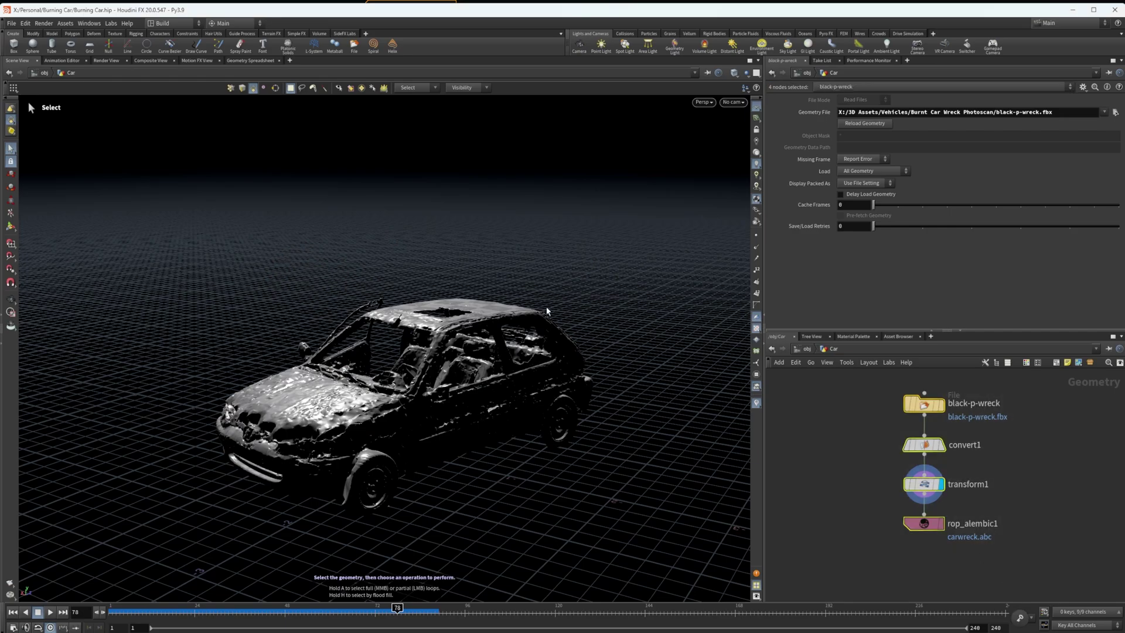
click(922, 456)
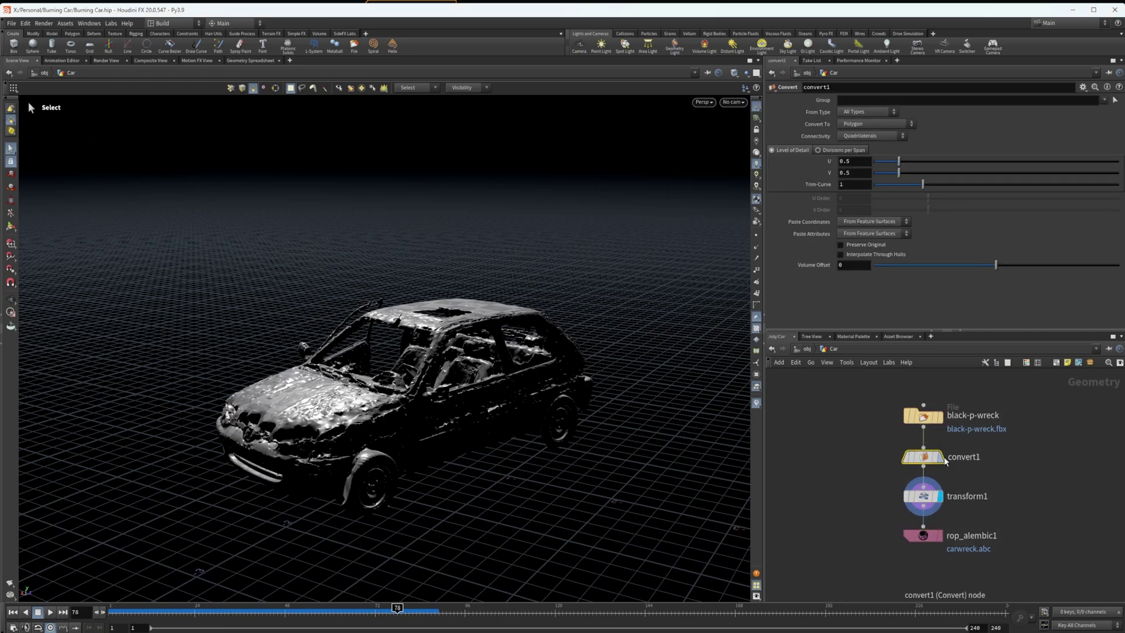
click(939, 457)
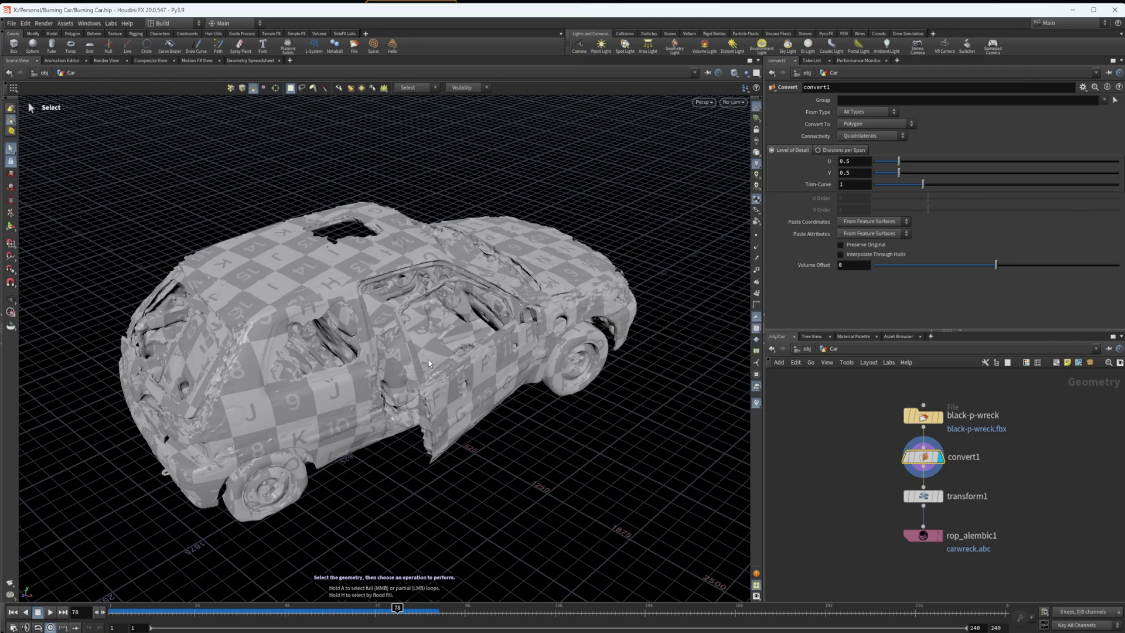
key(Escape)
drag(428, 363, 371, 358)
Step: Display the transform1 node's output, frame the scaled-down car and inspect it from several angles
click(939, 496)
click(933, 497)
key(space+g)
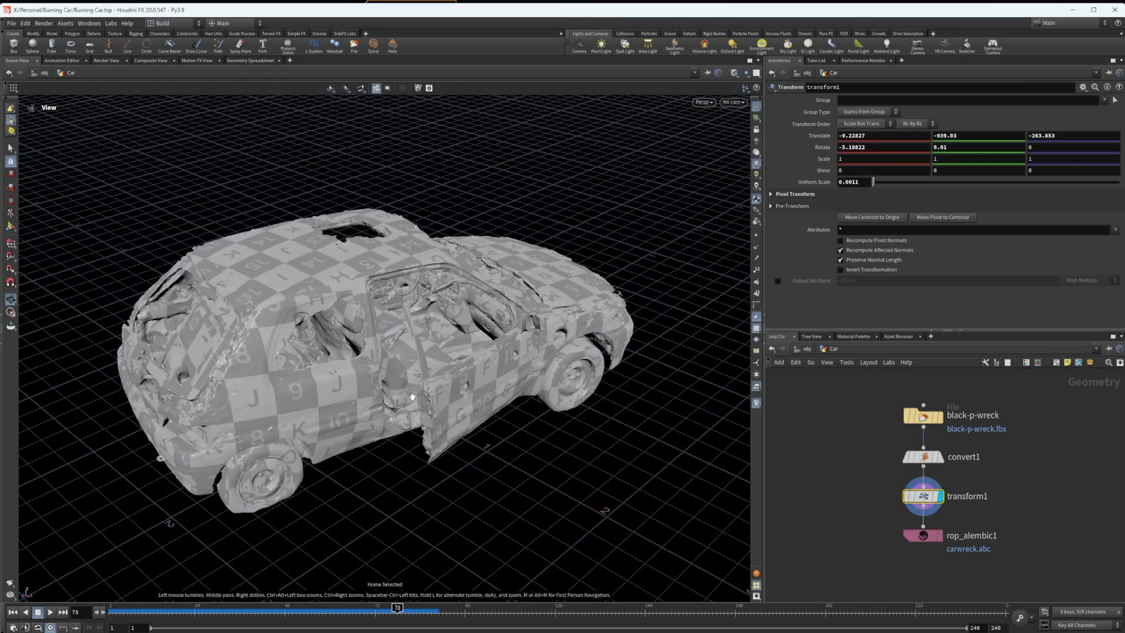
drag(412, 394, 885, 384)
middle_drag(620, 316, 358, 288)
drag(343, 281, 363, 267)
middle_drag(363, 267, 352, 266)
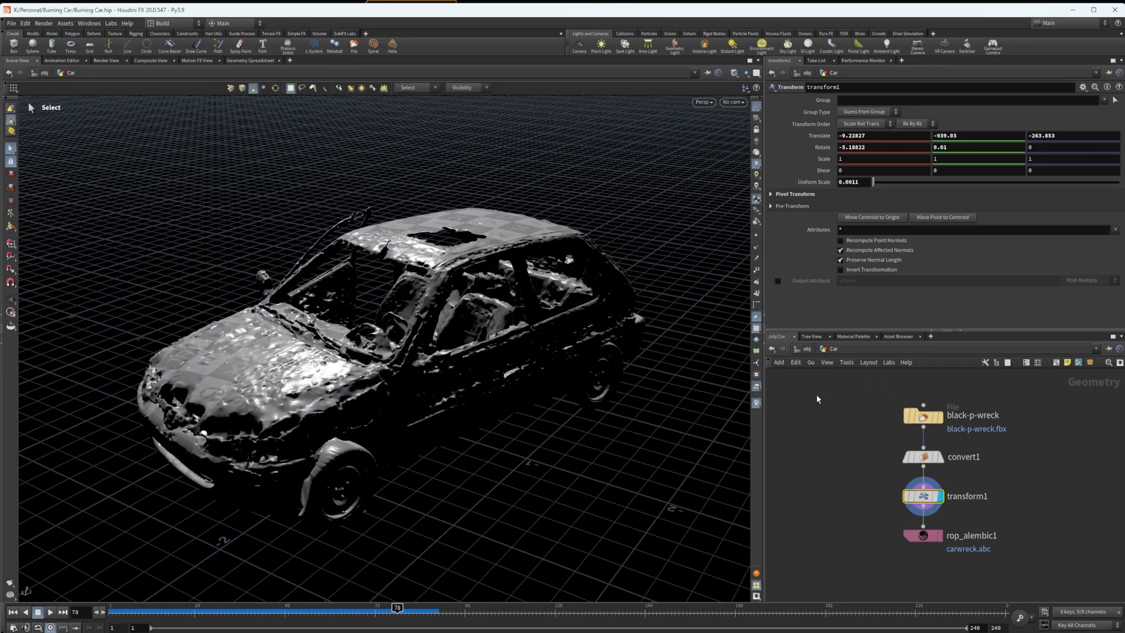
Step: Return to the object level and place a Mocap Biped 1 character below the Car object as a scale reference
click(806, 349)
key(Tab)
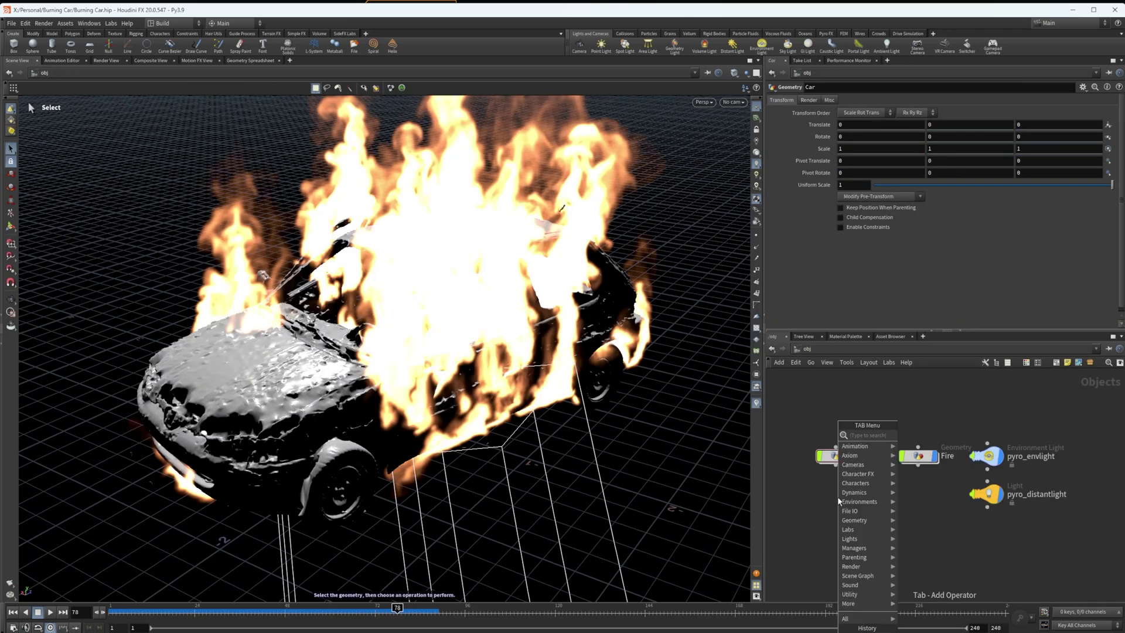
text(bip)
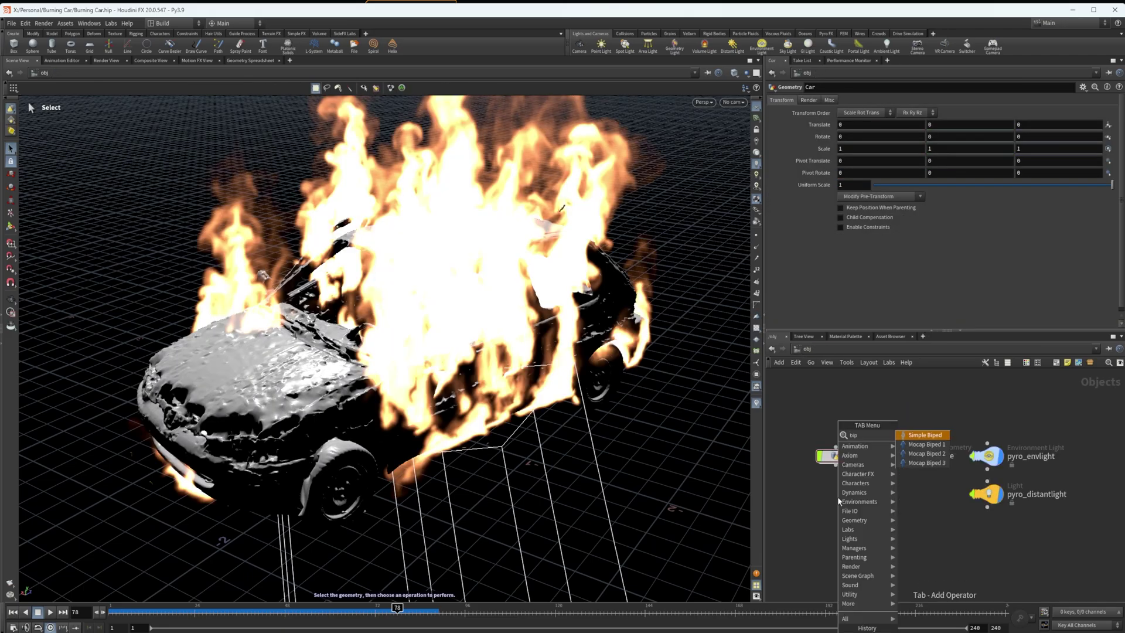
key(Return)
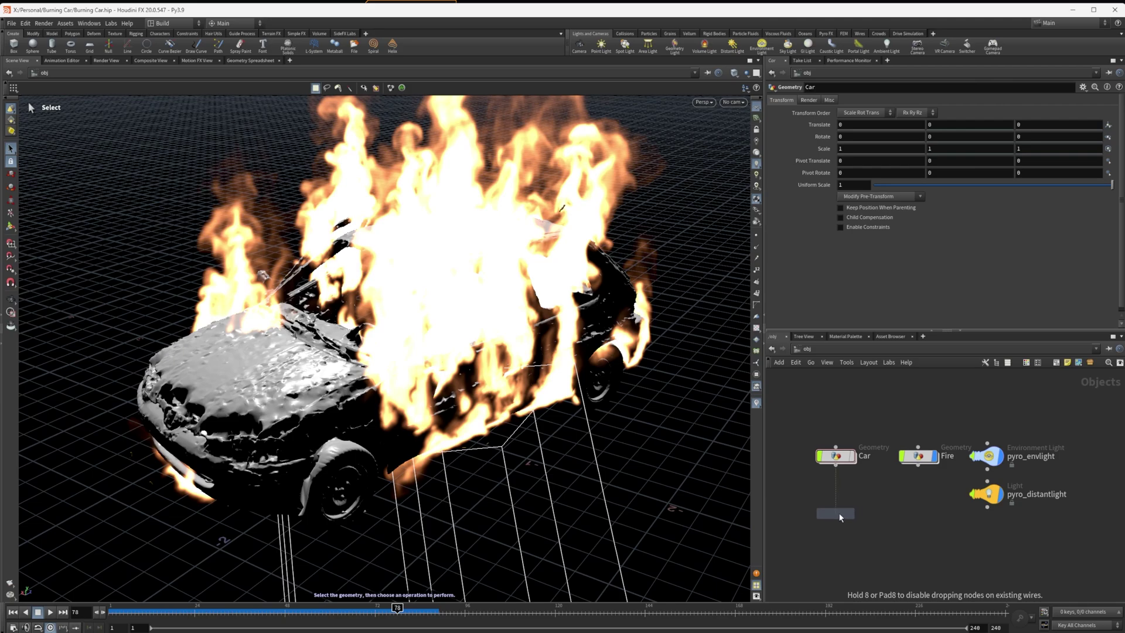
click(838, 512)
key(Escape)
mouse_move(557, 438)
mouse_down()
mouse_move(532, 372)
mouse_move(564, 364)
mouse_up()
mouse_move(404, 320)
mouse_down()
mouse_move(420, 334)
mouse_move(565, 368)
mouse_move(598, 394)
mouse_up()
Step: Hide the Fire object and display the Car object to compare the car with the biped
click(934, 456)
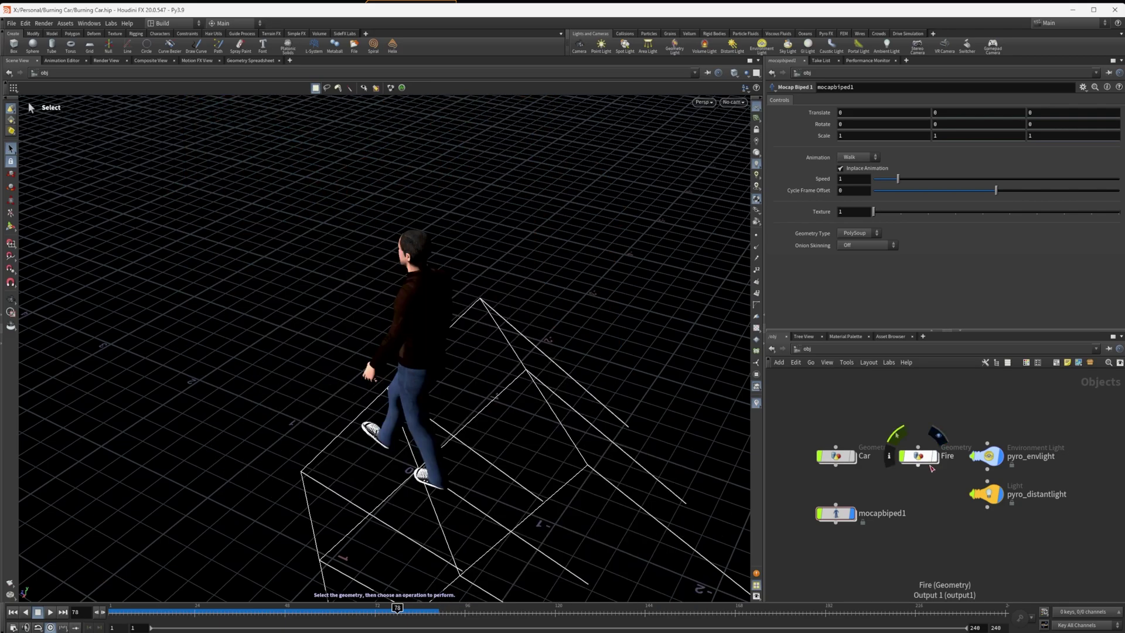
click(933, 458)
click(933, 459)
click(853, 456)
key(Escape)
drag(515, 375, 502, 246)
key(s)
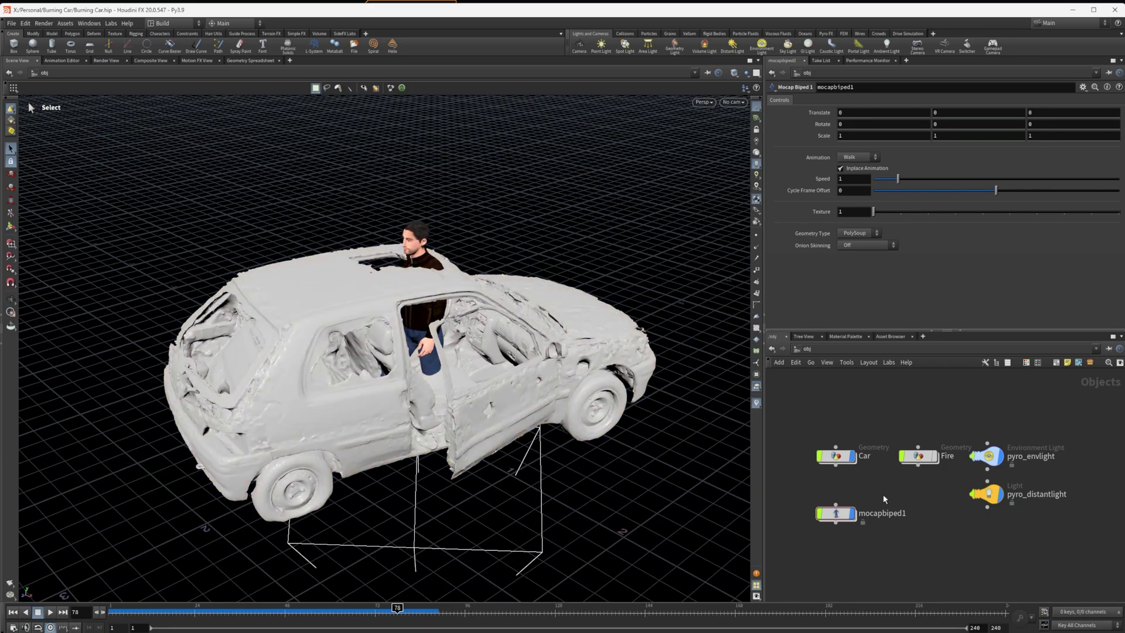
Step: Enter the Car network and ghost the other objects in the viewport to check the transformed car against the biped
double_click(834, 456)
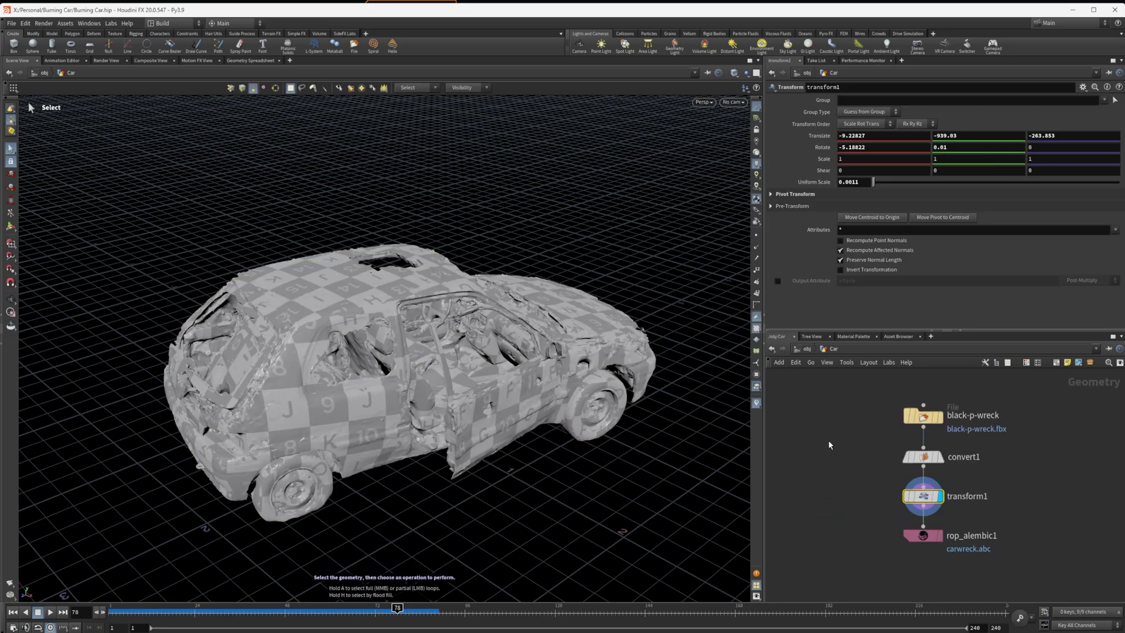
click(736, 75)
click(747, 73)
click(746, 73)
click(761, 93)
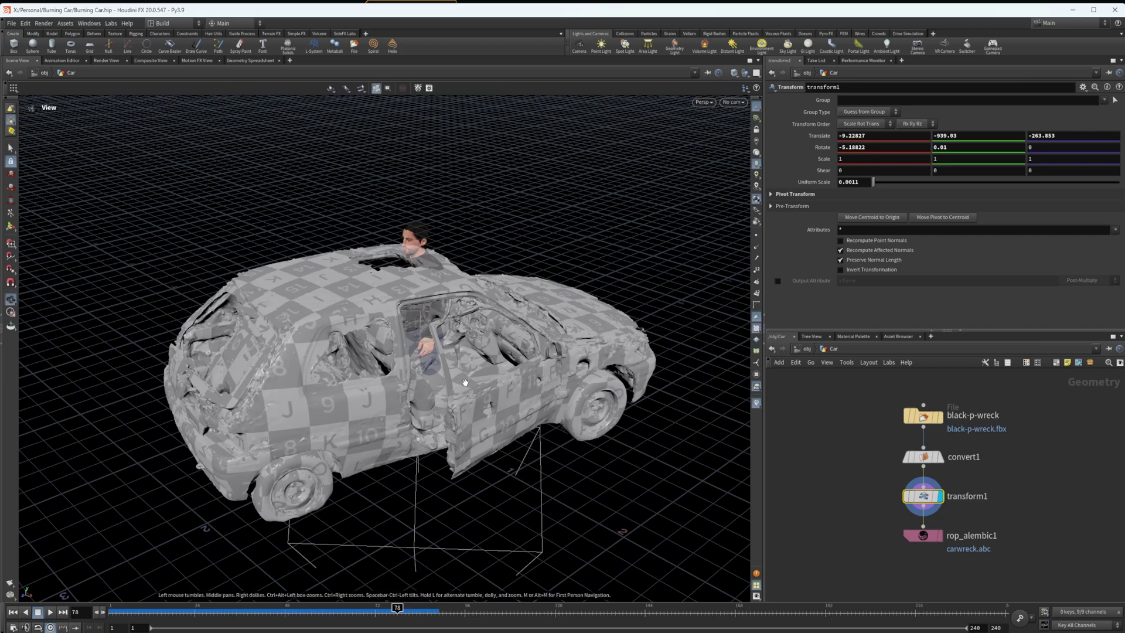
alt+drag(464, 384, 443, 353)
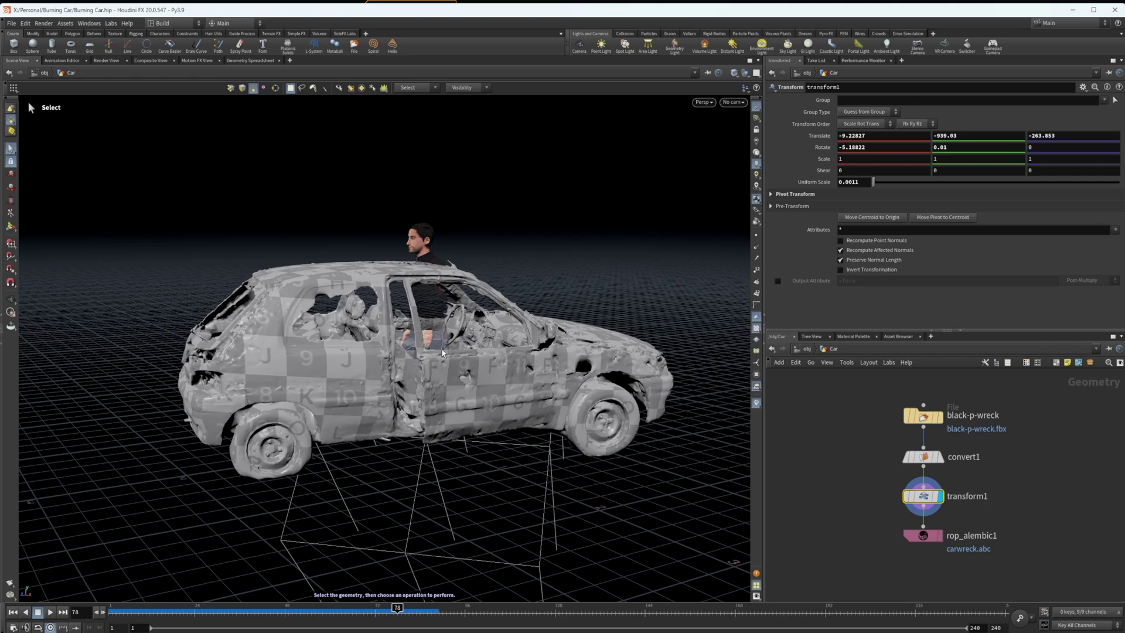
Step: Return to the object level and delete the mocapbiped1 reference character
key(u)
click(816, 515)
key(Delete)
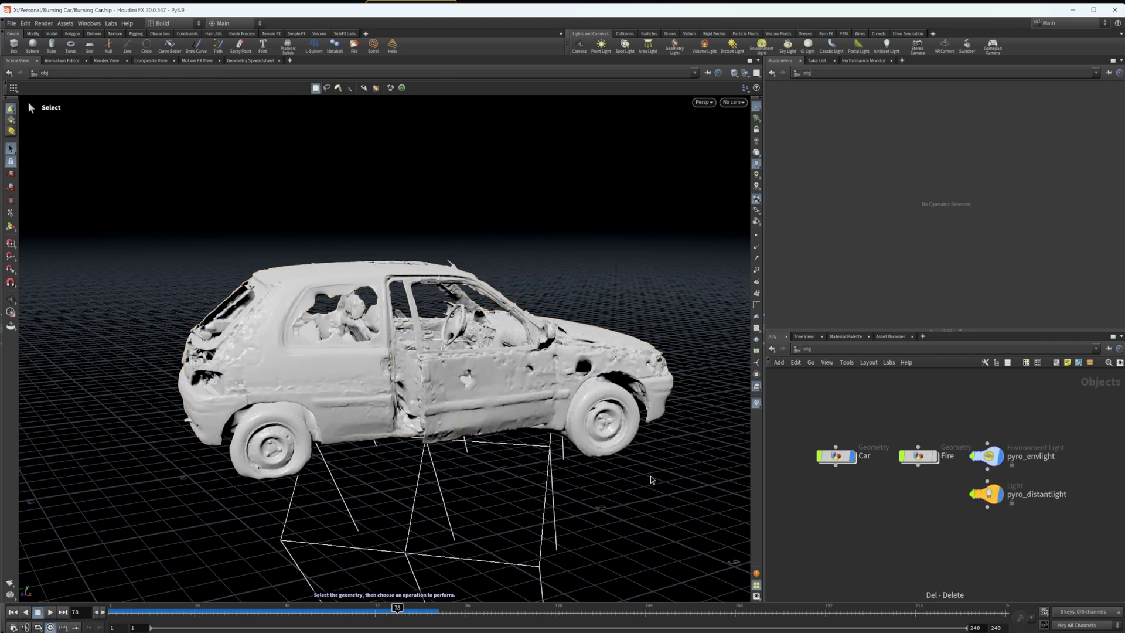
alt+drag(551, 352, 430, 410)
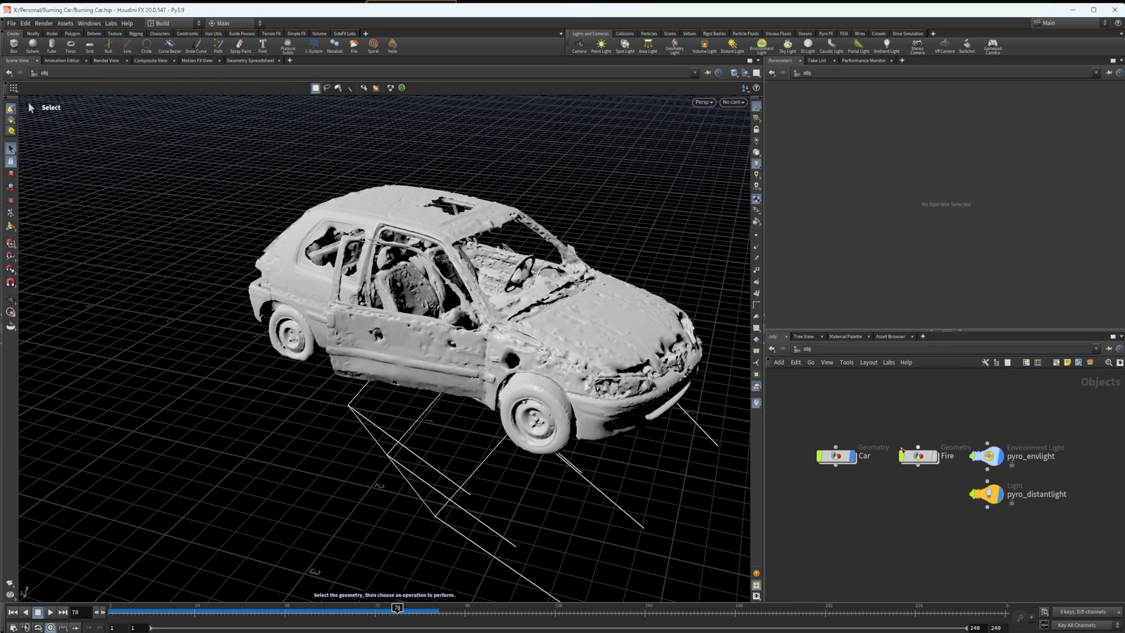
Step: Reopen the Car network and select the rop_alembic1 export node to examine it
click(853, 459)
double_click(853, 459)
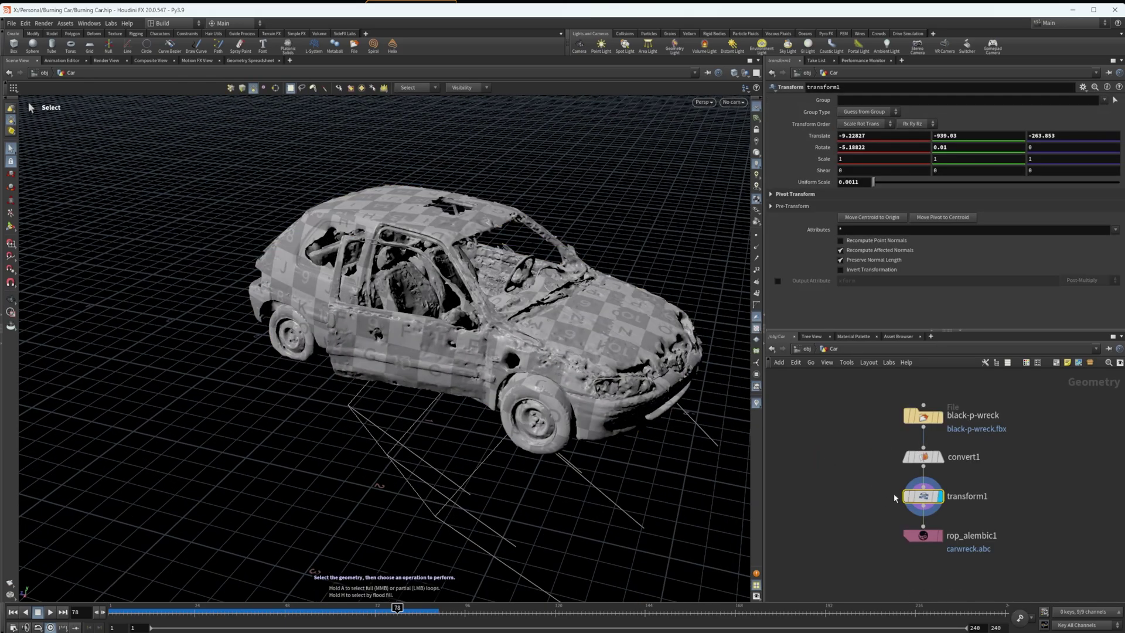
click(923, 534)
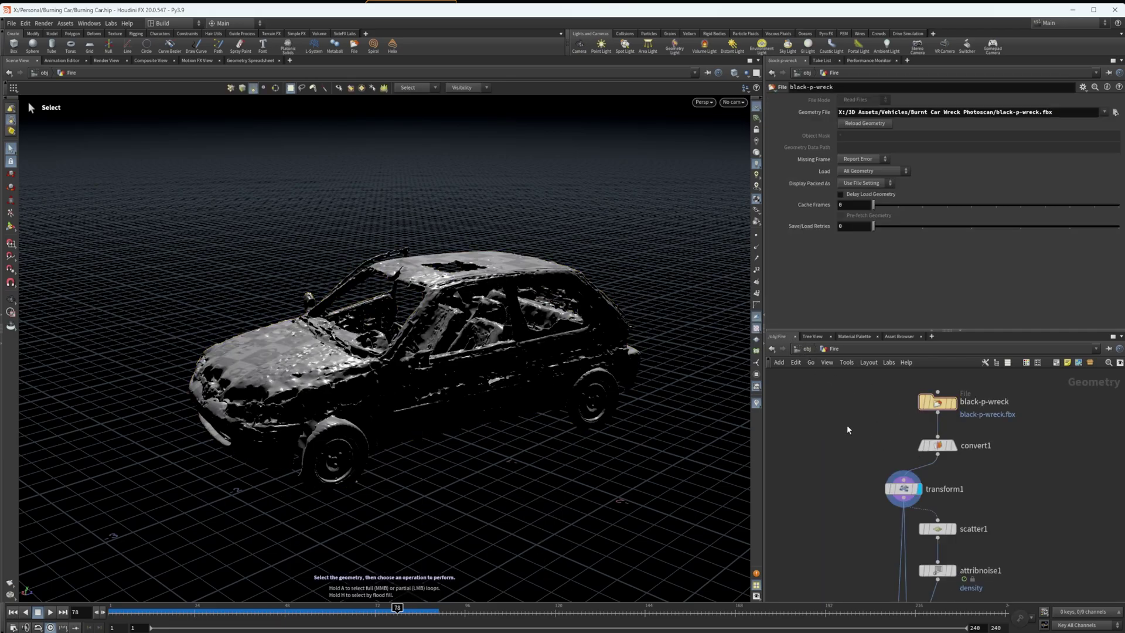
Step: Try out an Object Merge node beside the file node in the Fire network and delete it again
key(Tab)
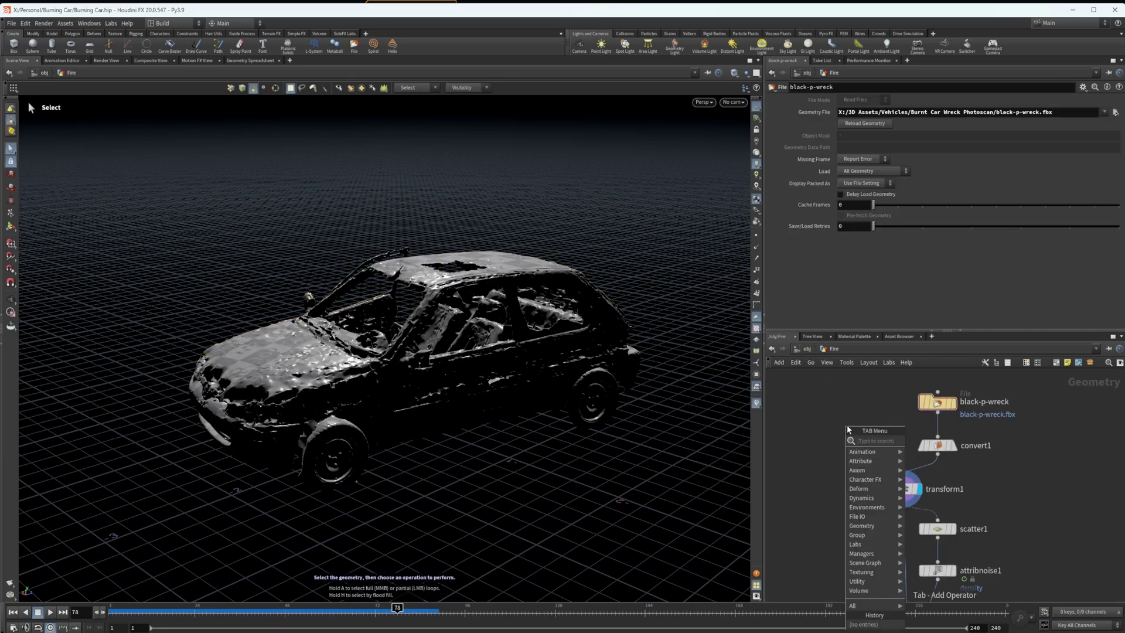
text(merge)
key(Down)
key(Down)
key(Down)
key(Down)
key(Return)
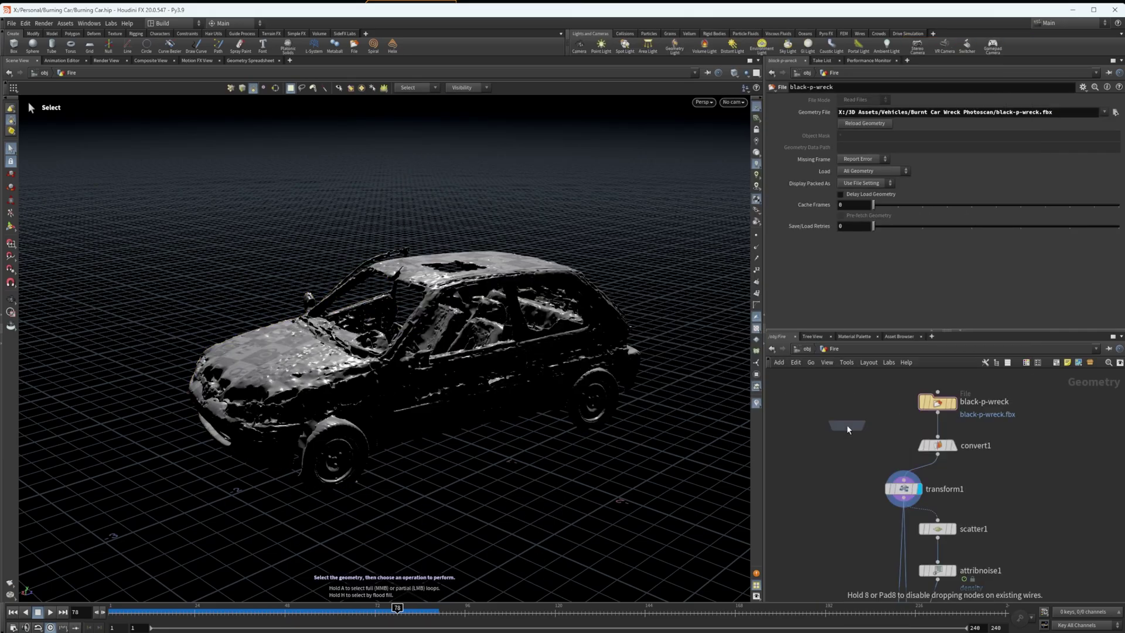
click(812, 423)
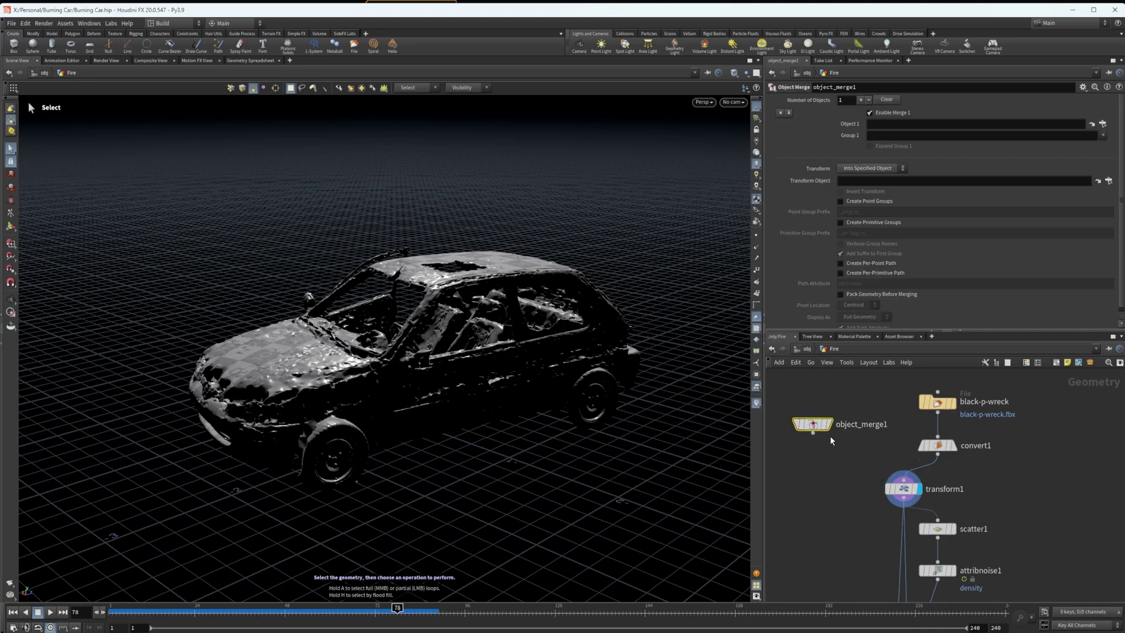
drag(881, 397, 796, 448)
key(Delete)
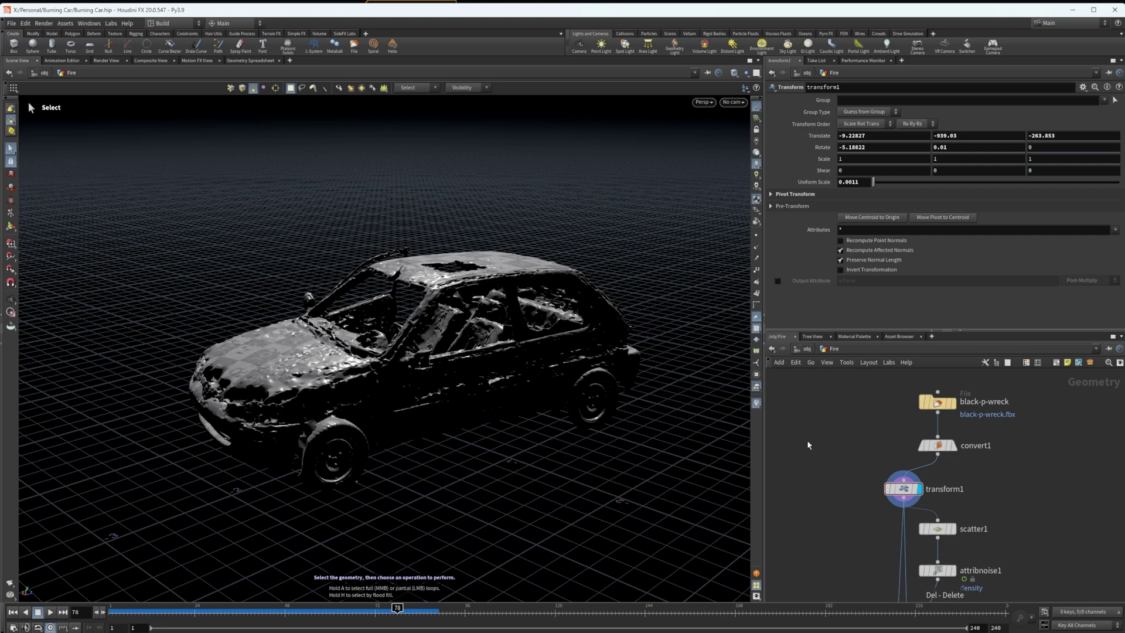
Step: Display the scatter1 node's output and inspect the scattered points on the car and the Force Total Count setting
middle_drag(824, 466, 804, 417)
scroll(822, 448, down, 2)
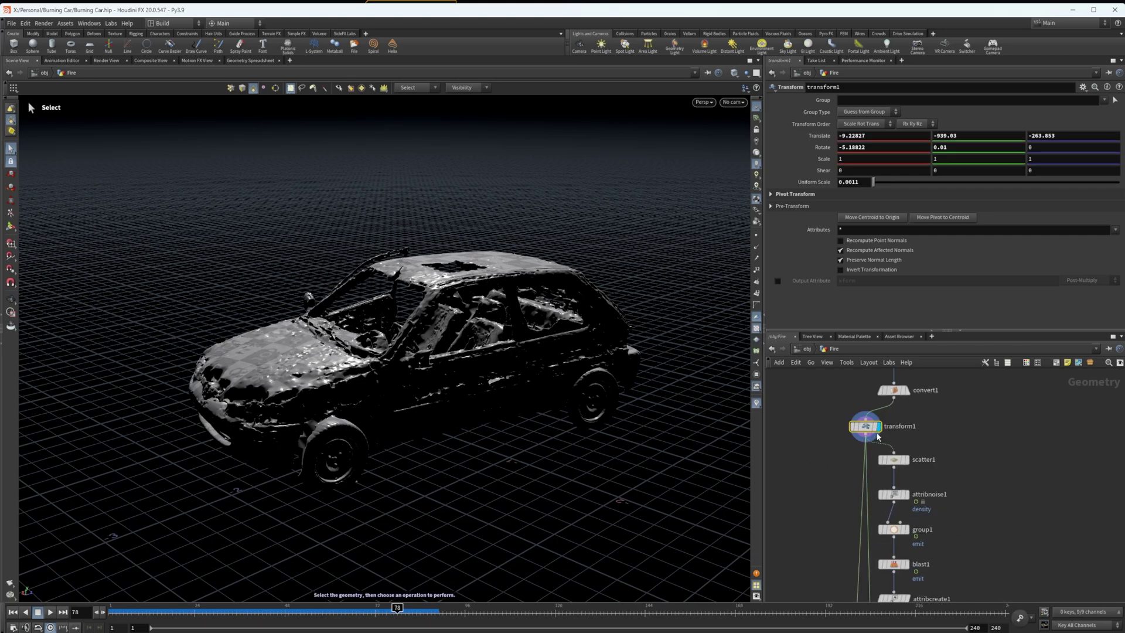
click(906, 459)
key(Escape)
right_drag(393, 362, 491, 416)
click(892, 459)
right_drag(554, 377, 356, 409)
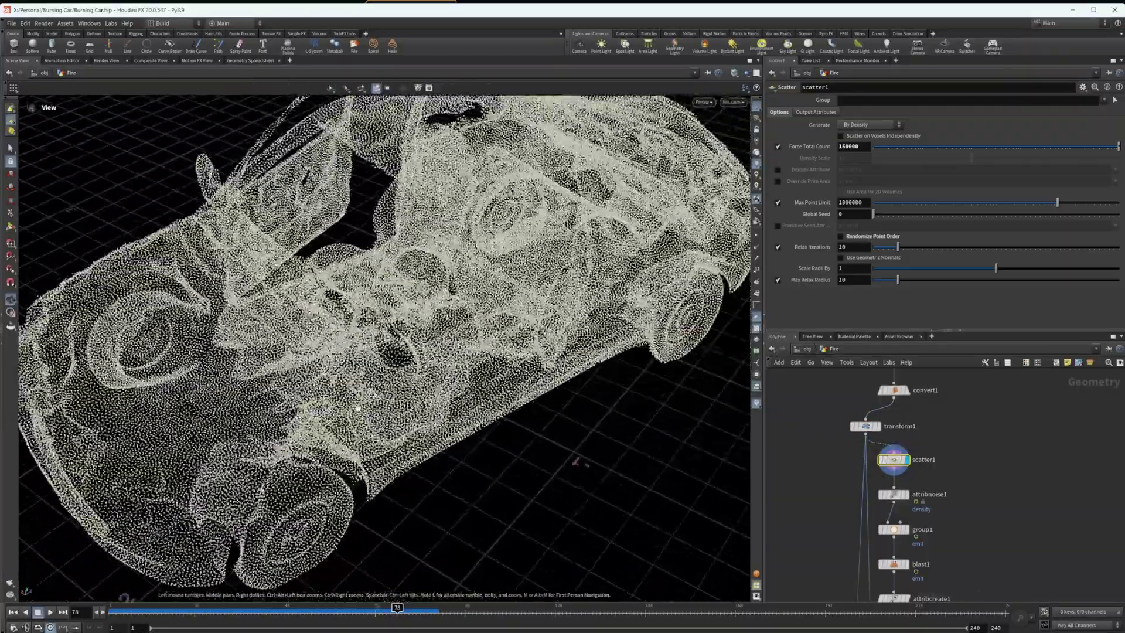
drag(356, 409, 454, 363)
key(s)
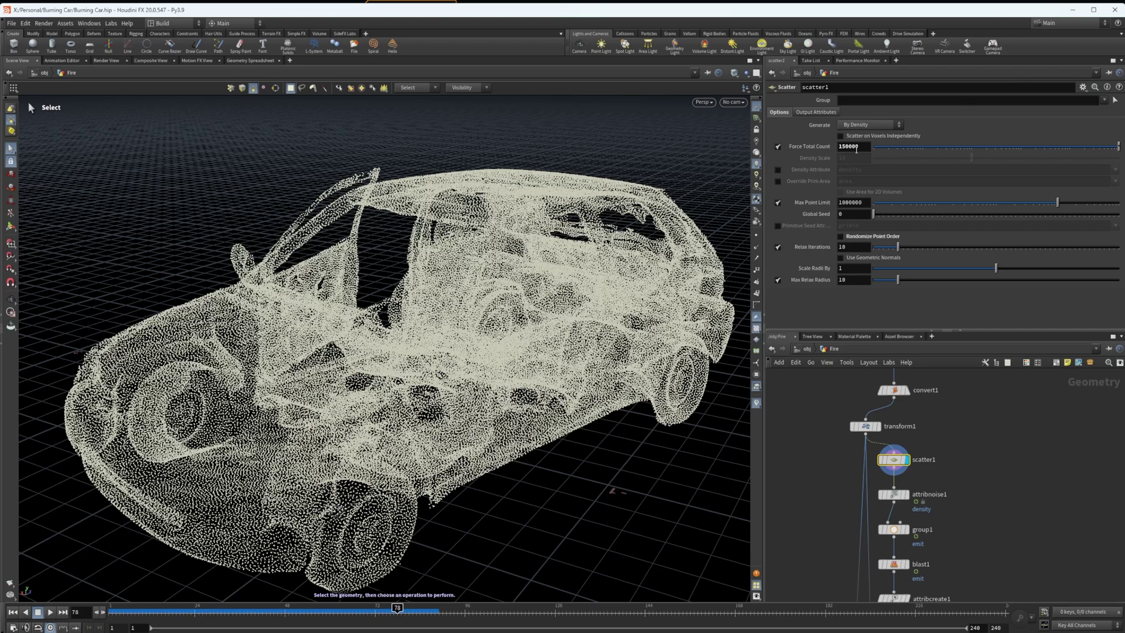
drag(856, 150, 823, 153)
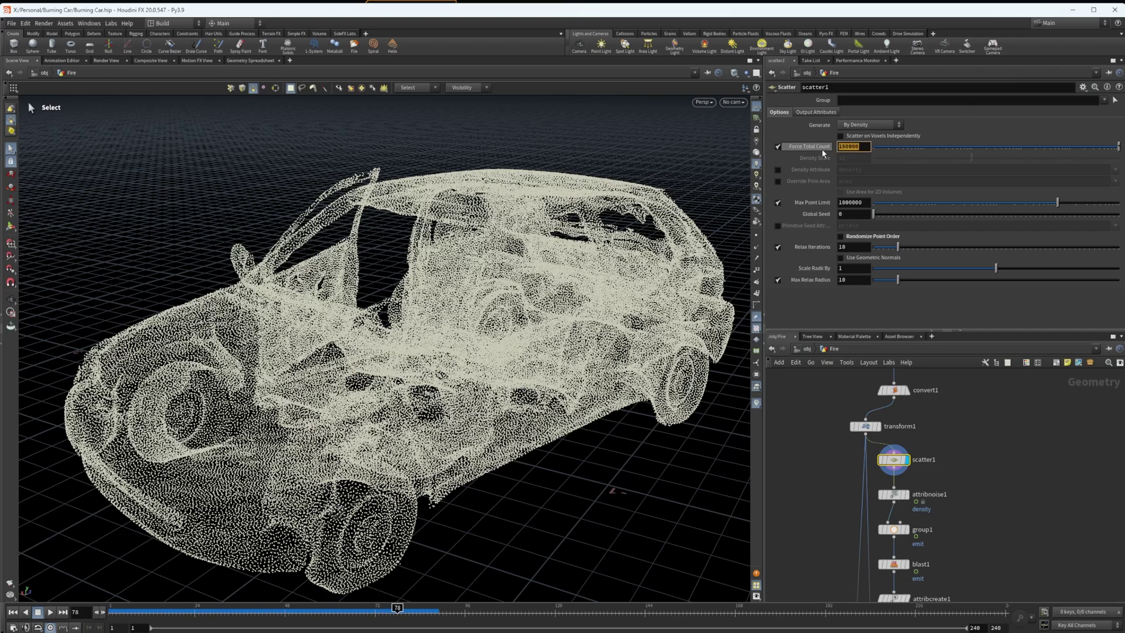
click(1005, 453)
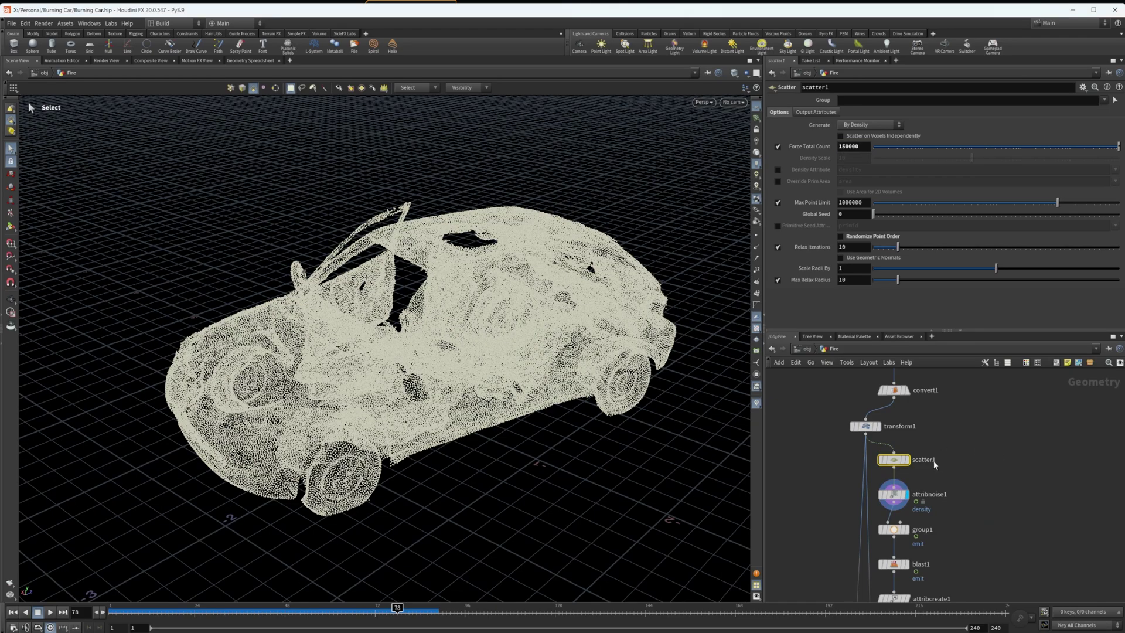
Step: Select the attribnoise1 node and check the type options for its density attribute
drag(971, 480, 877, 506)
click(894, 497)
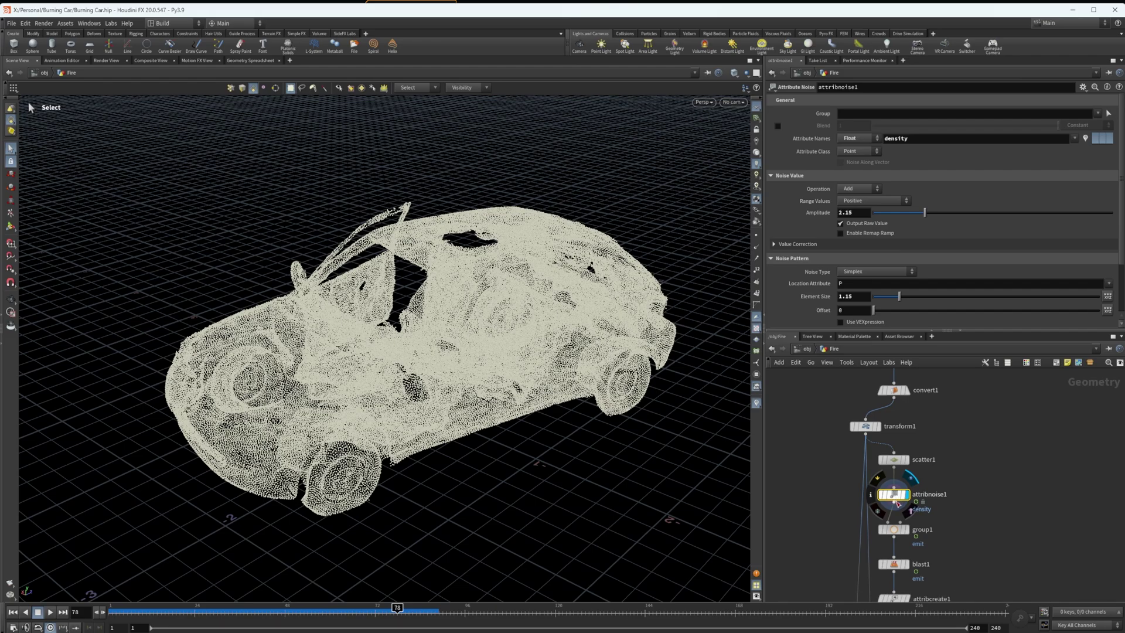
middle_drag(930, 501, 971, 478)
mouse_move(944, 480)
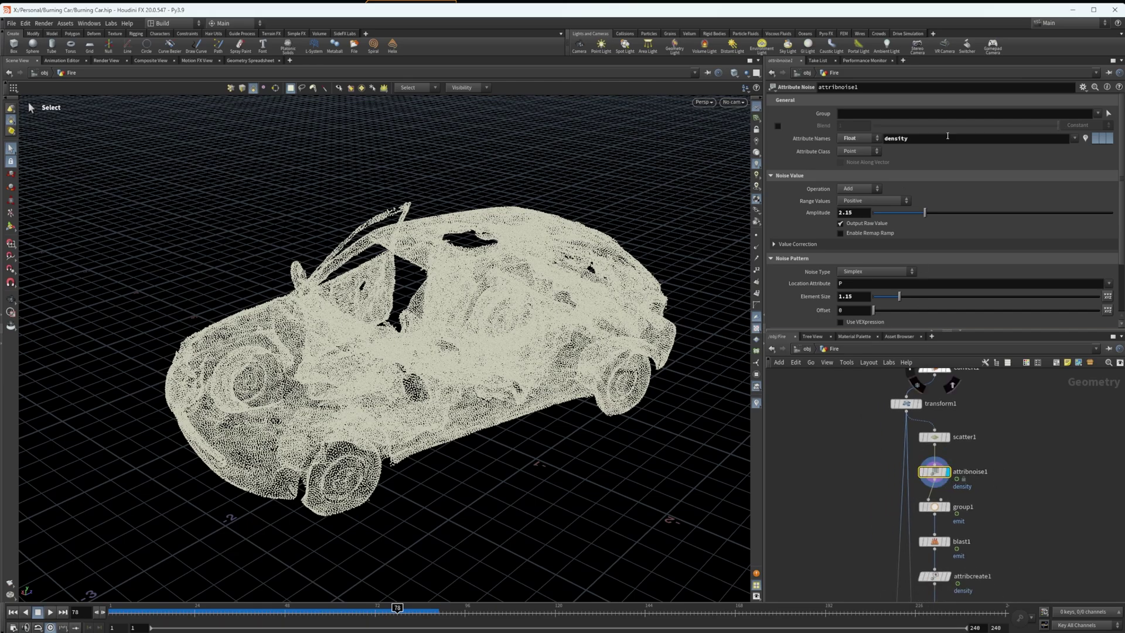
click(857, 139)
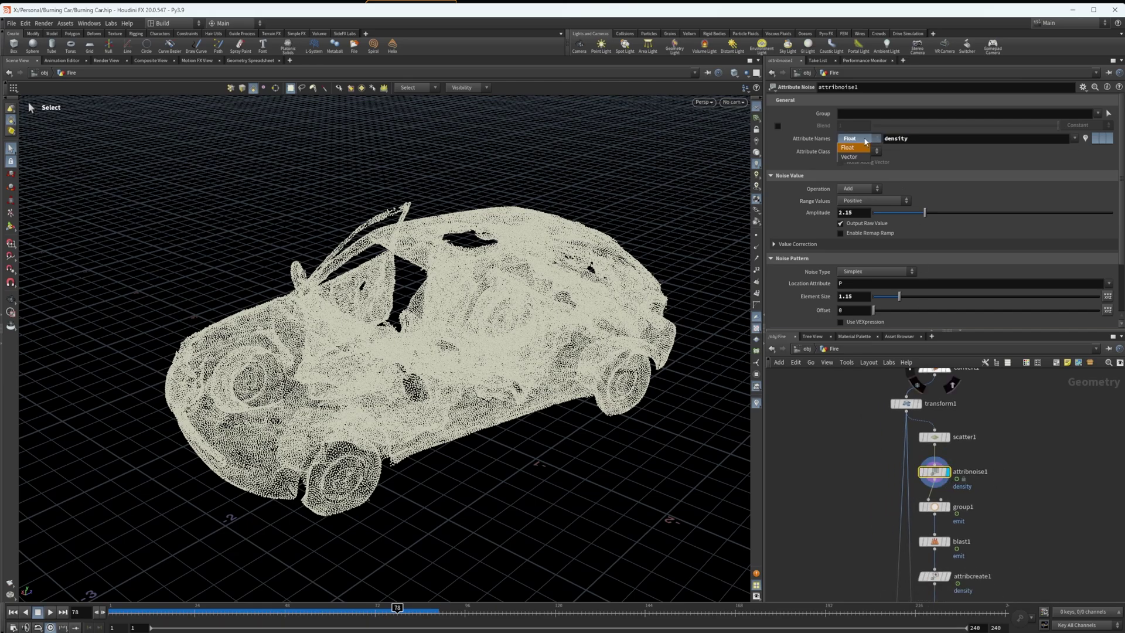
Step: Visualize the density attribute on the points from the attribnoise1 node's information
click(913, 474)
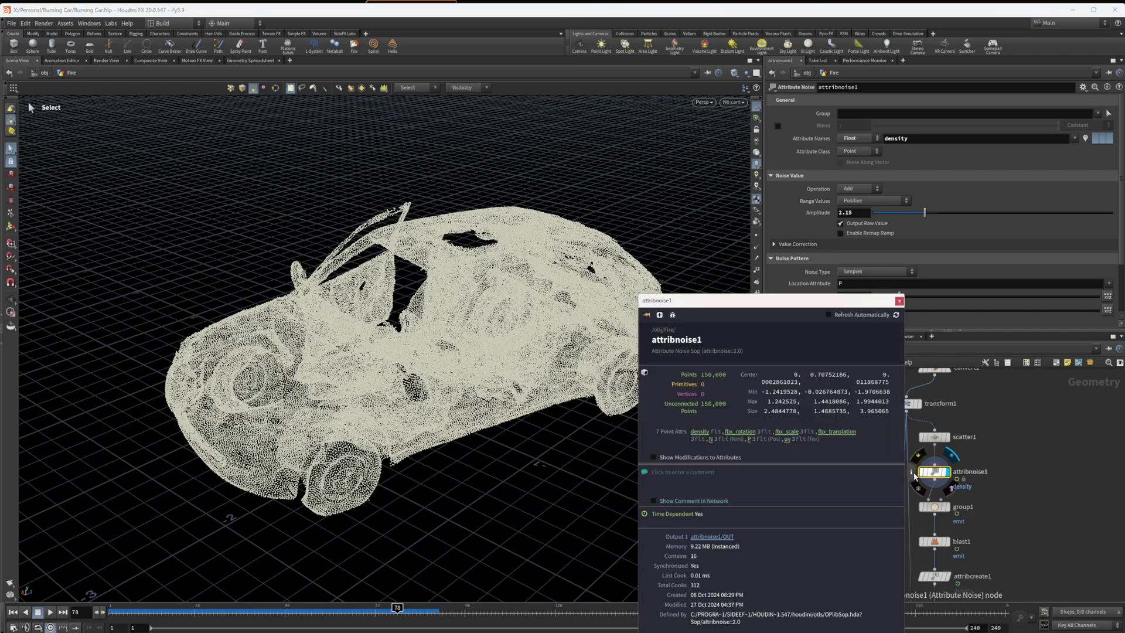
click(700, 431)
alt+drag(457, 340, 481, 349)
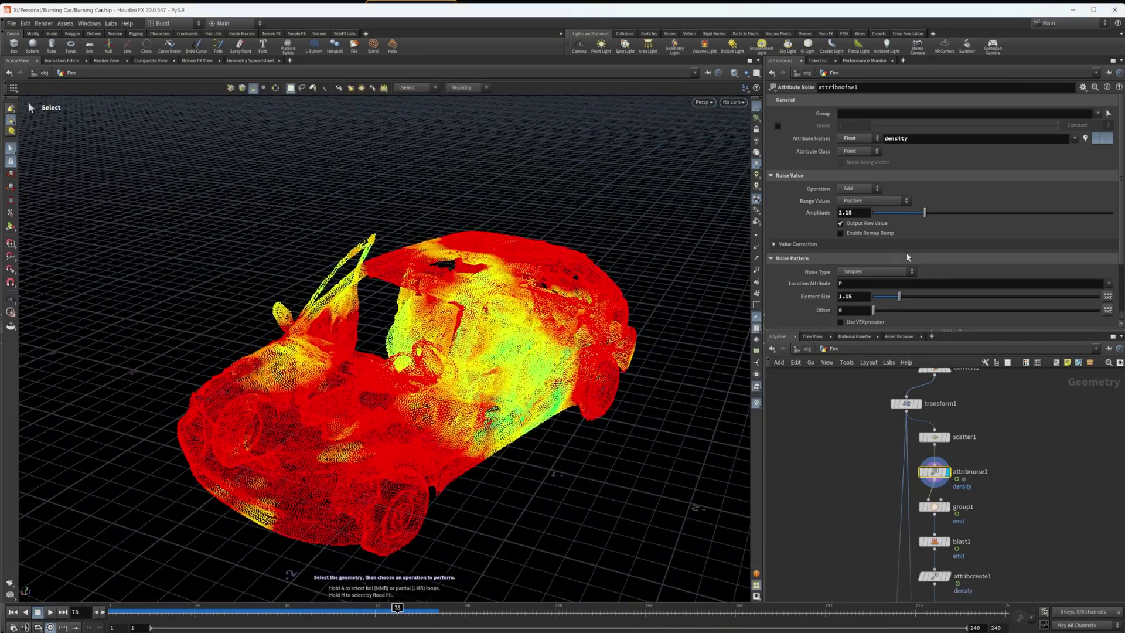
Step: Set the Element Size of attribnoise1's noise pattern to 1.45
scroll(916, 269, down, 3)
mouse_move(898, 237)
mouse_down()
mouse_move(882, 240)
mouse_move(935, 229)
mouse_move(880, 234)
mouse_move(905, 236)
mouse_up()
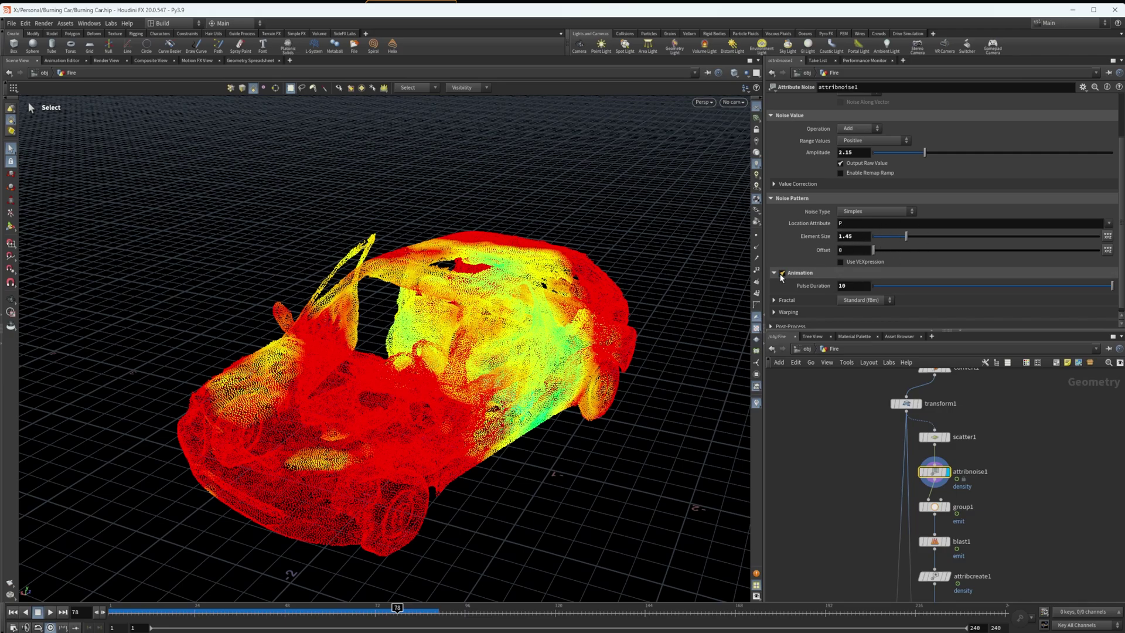
Step: Play and scrub the timeline to examine how attribnoise1's animated density noise changes across the car's points
click(49, 612)
alt+drag(451, 366, 389, 432)
key(s)
drag(131, 610, 299, 548)
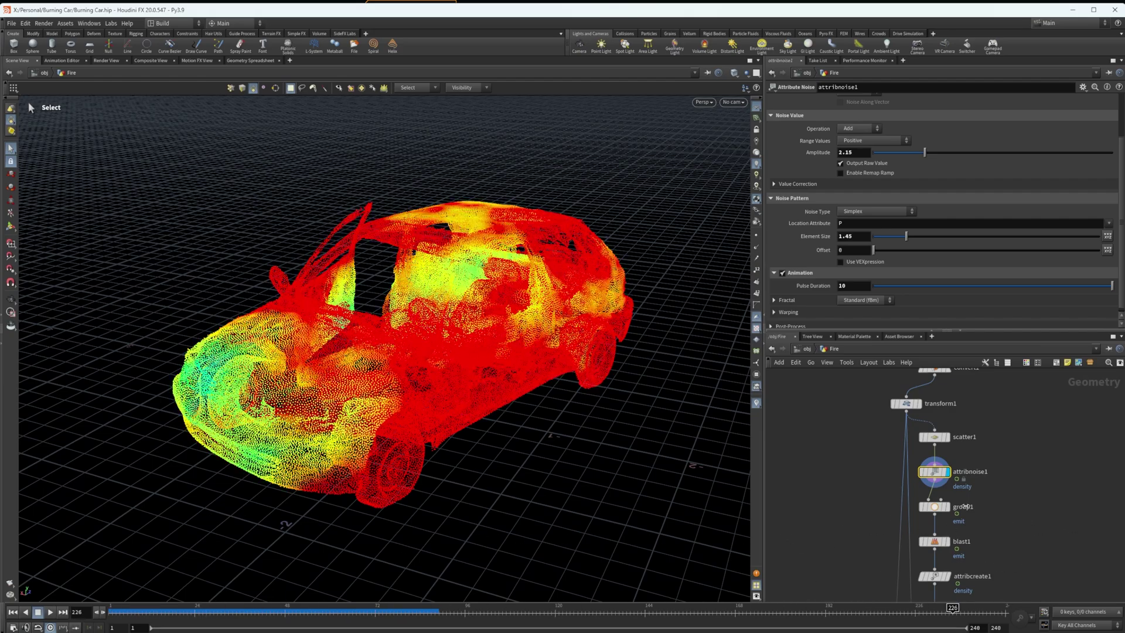
drag(974, 504, 213, 513)
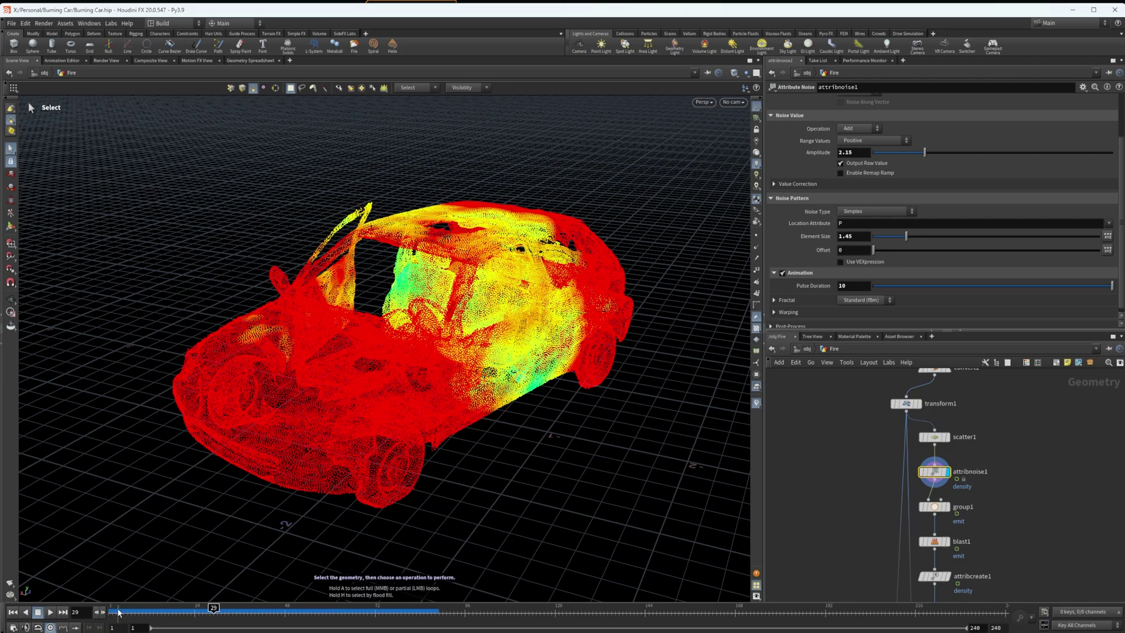
click(162, 609)
drag(162, 610, 184, 586)
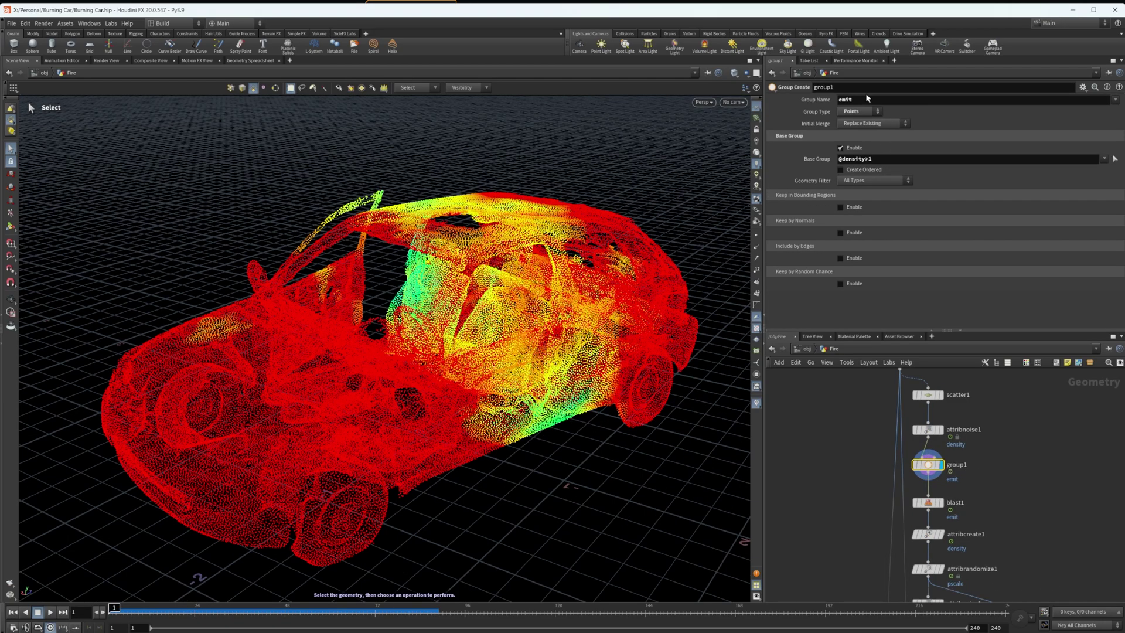
Step: Examine the group name and Base Group expression in the group1 node's settings
double_click(867, 98)
double_click(857, 158)
click(820, 376)
click(841, 147)
Step: Select and display the blast1 node, check its Group setting, and scrub the timeline to inspect its output
click(928, 502)
click(942, 503)
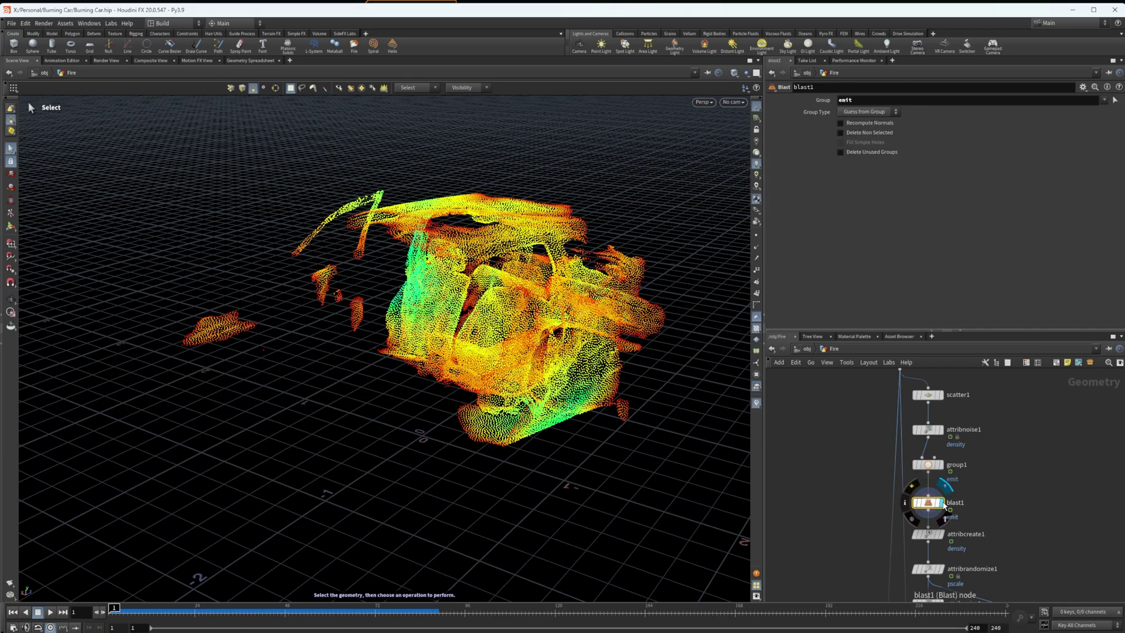
click(1105, 100)
click(943, 99)
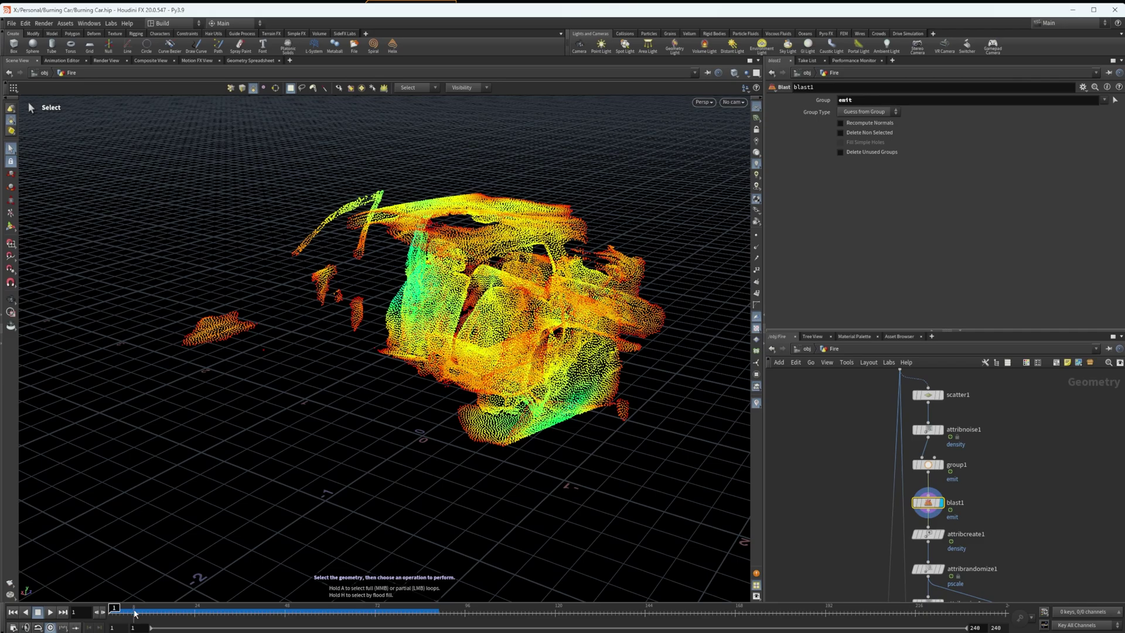
drag(135, 611, 405, 597)
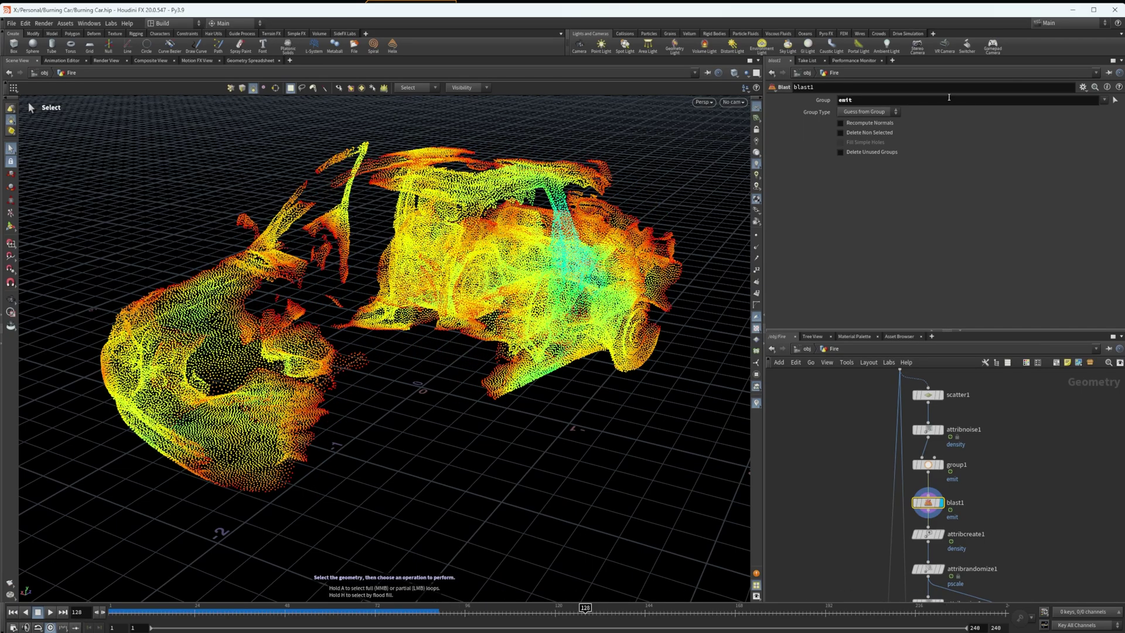
Step: Try Delete Non Selected on blast1, scrub the timeline to compare the output, and turn the option back off
click(841, 133)
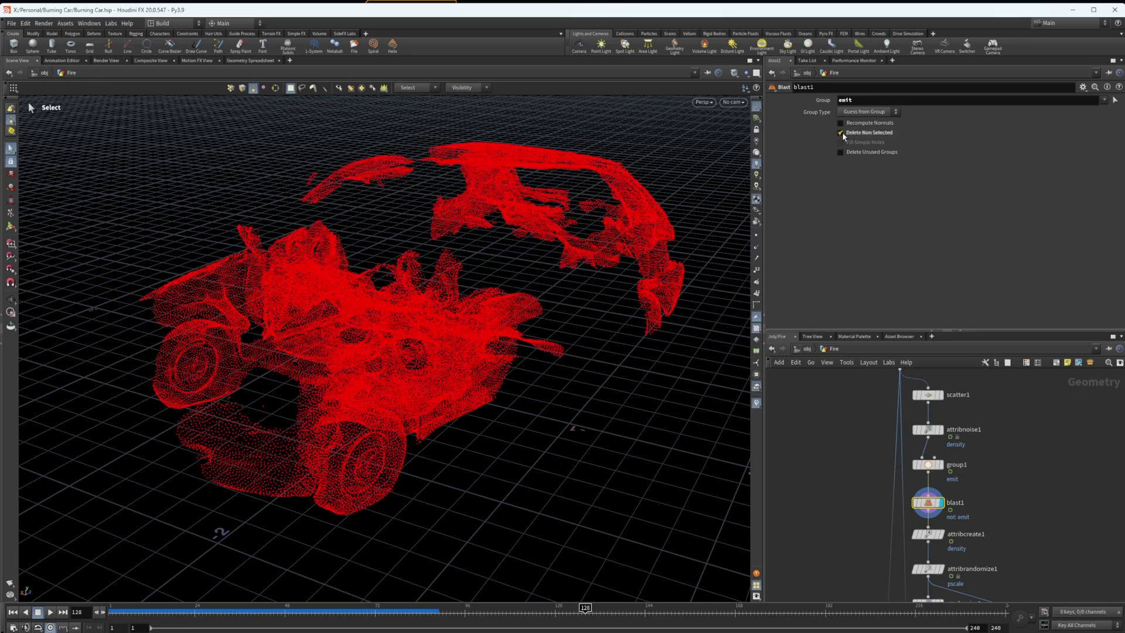
click(174, 606)
drag(174, 602, 419, 607)
click(841, 132)
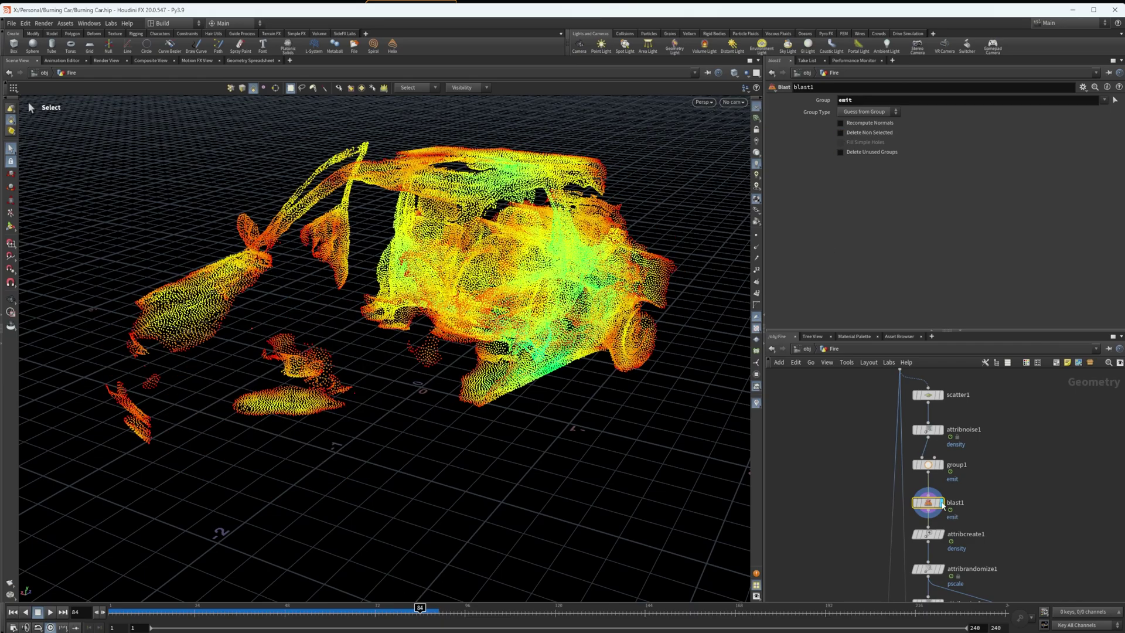
Step: Try an Element Size of 0.66 on attribnoise1 and inspect the blasted points at another frame and angle
middle_drag(855, 434, 847, 500)
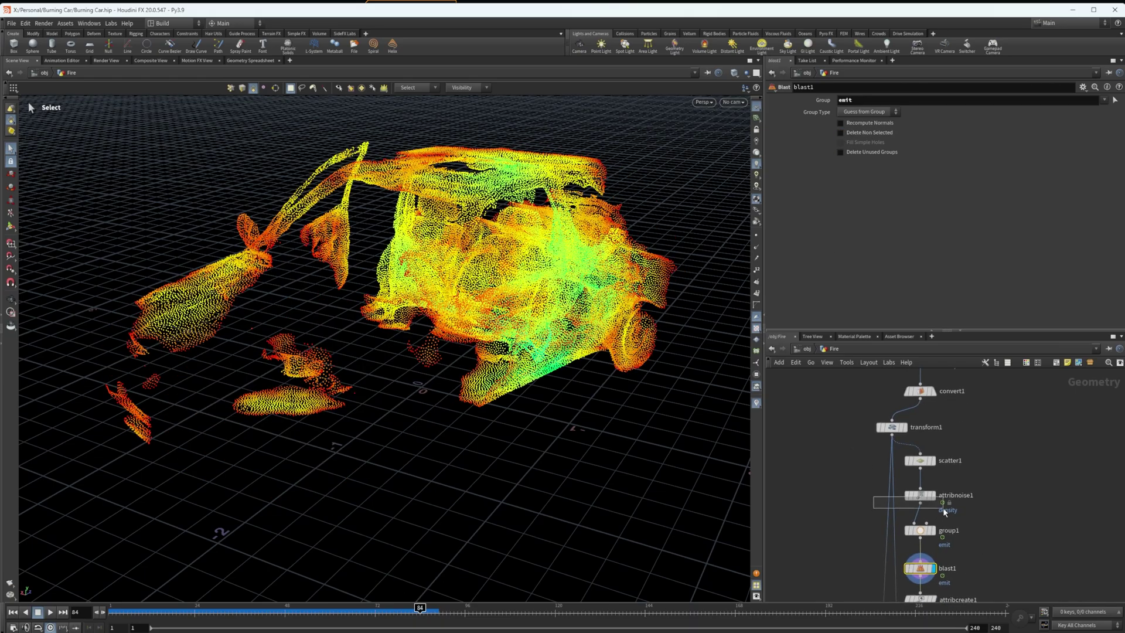
click(920, 496)
mouse_move(923, 153)
mouse_down()
mouse_move(913, 154)
mouse_move(974, 153)
mouse_move(924, 153)
mouse_up()
mouse_move(906, 236)
mouse_down()
mouse_move(966, 236)
mouse_move(888, 236)
mouse_up()
scroll(927, 496, down, 3)
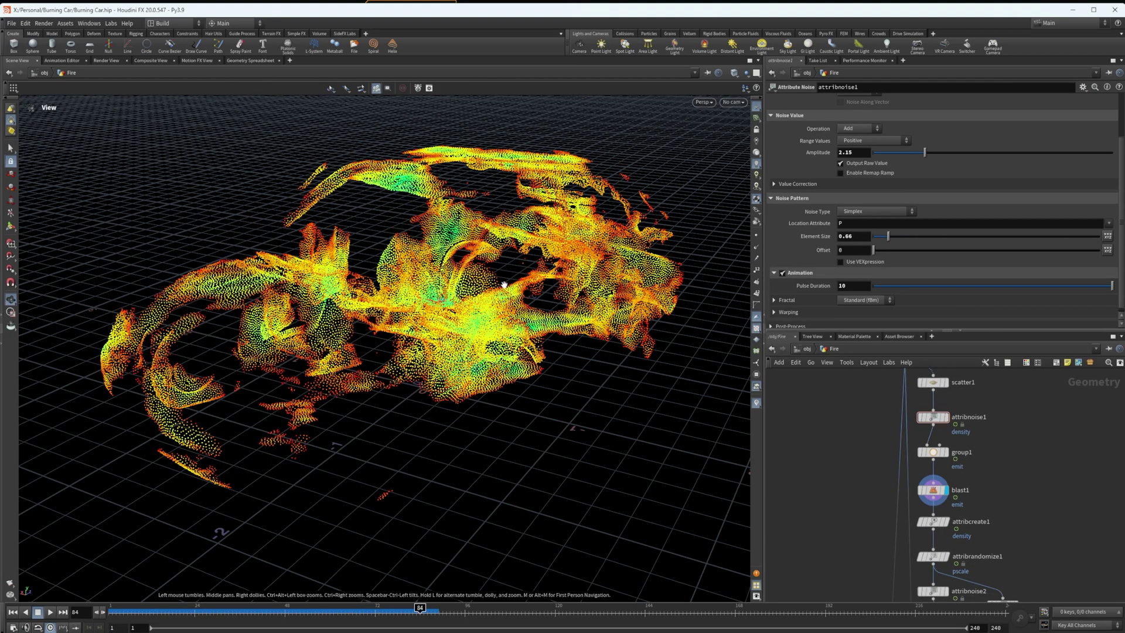
drag(419, 607, 398, 516)
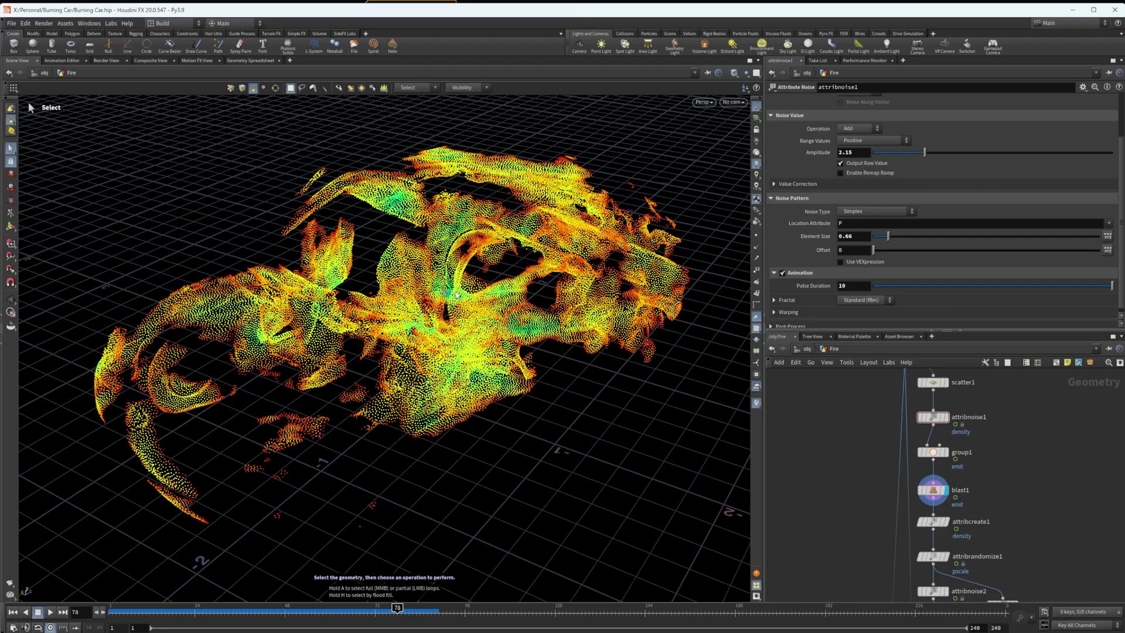
key(Escape)
drag(456, 296, 477, 338)
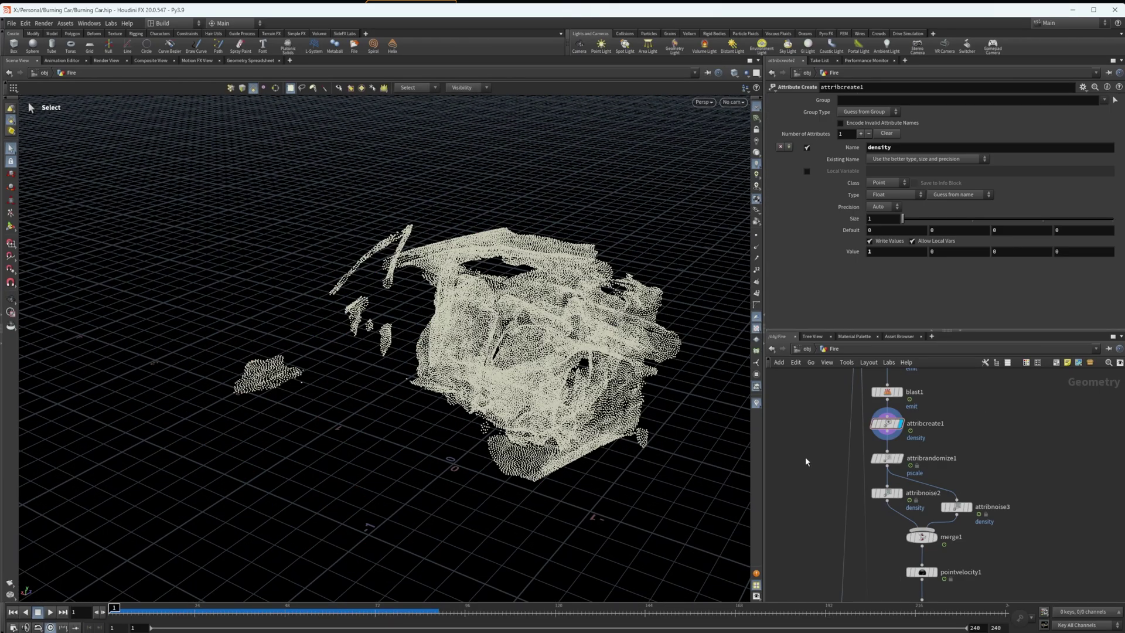
Step: Select attribrandomize1, examine its pscale attribute name and node information, and play back the points before returning to the first frame
drag(805, 455, 931, 473)
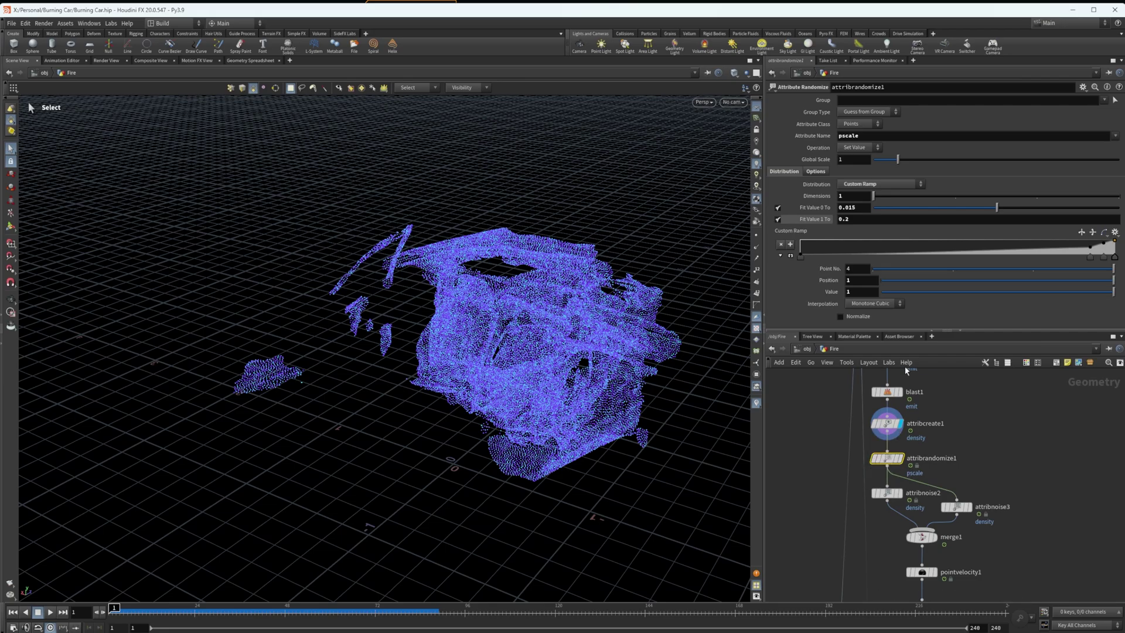
double_click(848, 136)
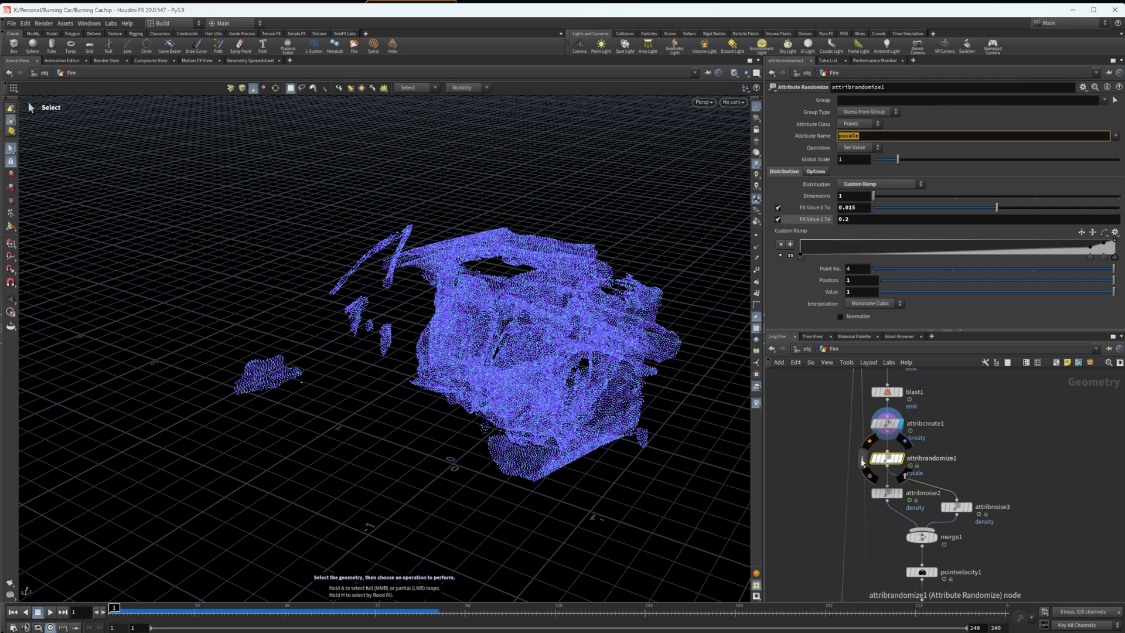
middle_click(887, 460)
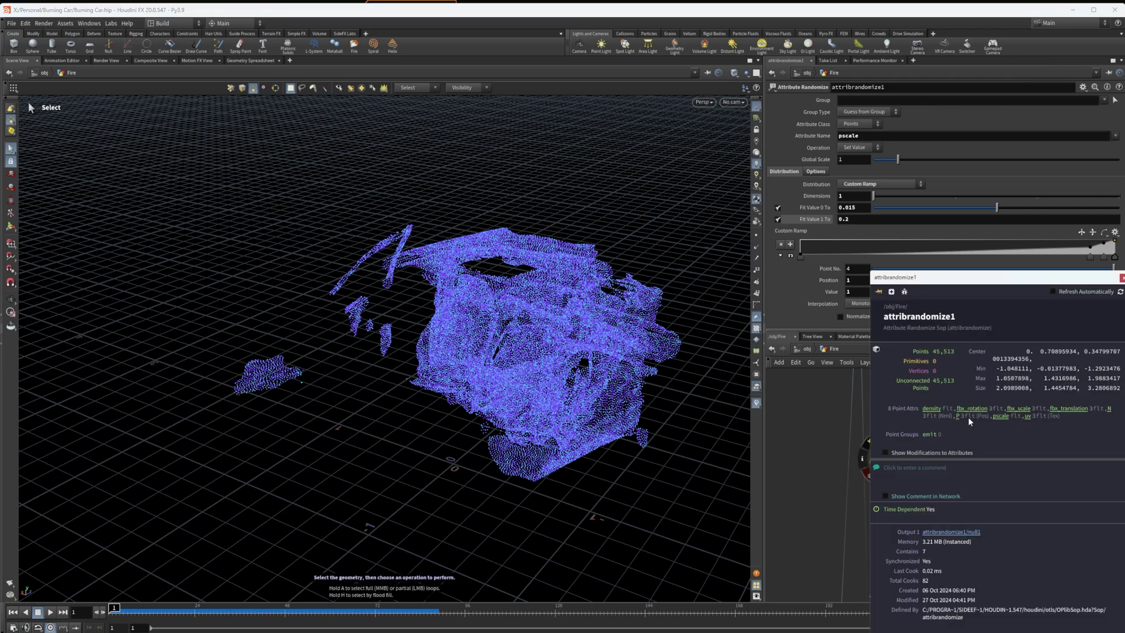
click(1121, 277)
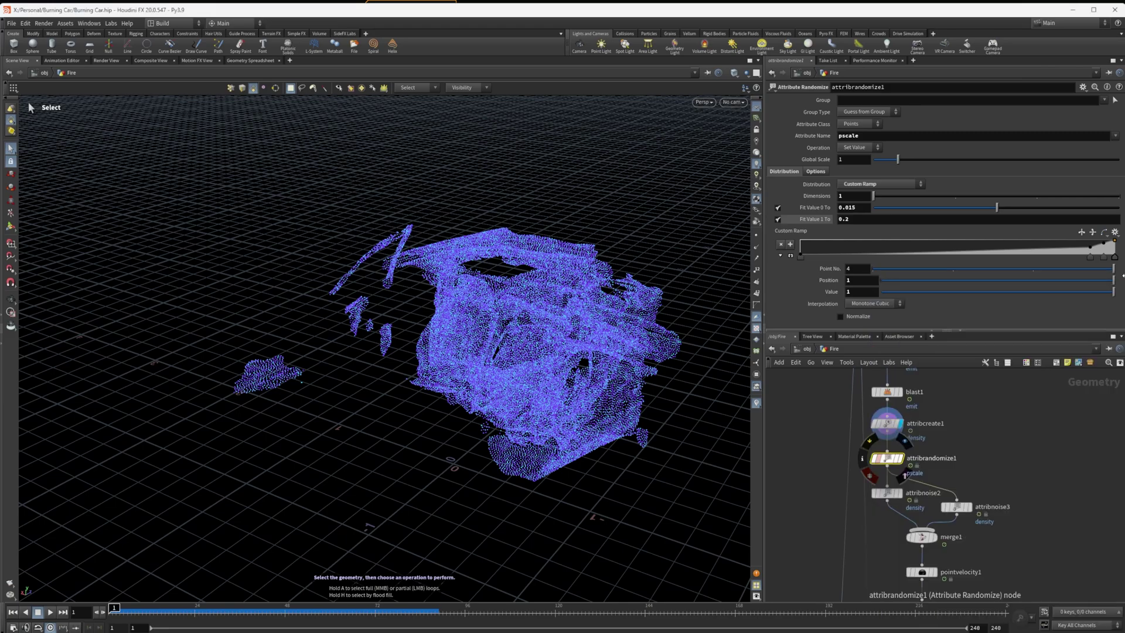
drag(133, 609, 126, 610)
click(50, 612)
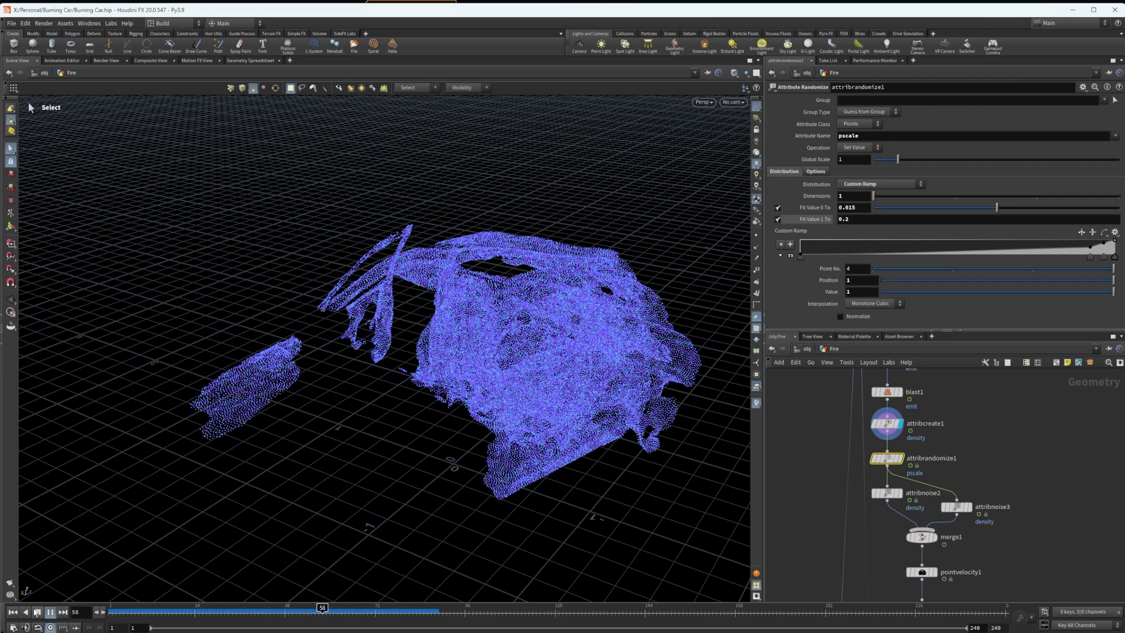
click(37, 612)
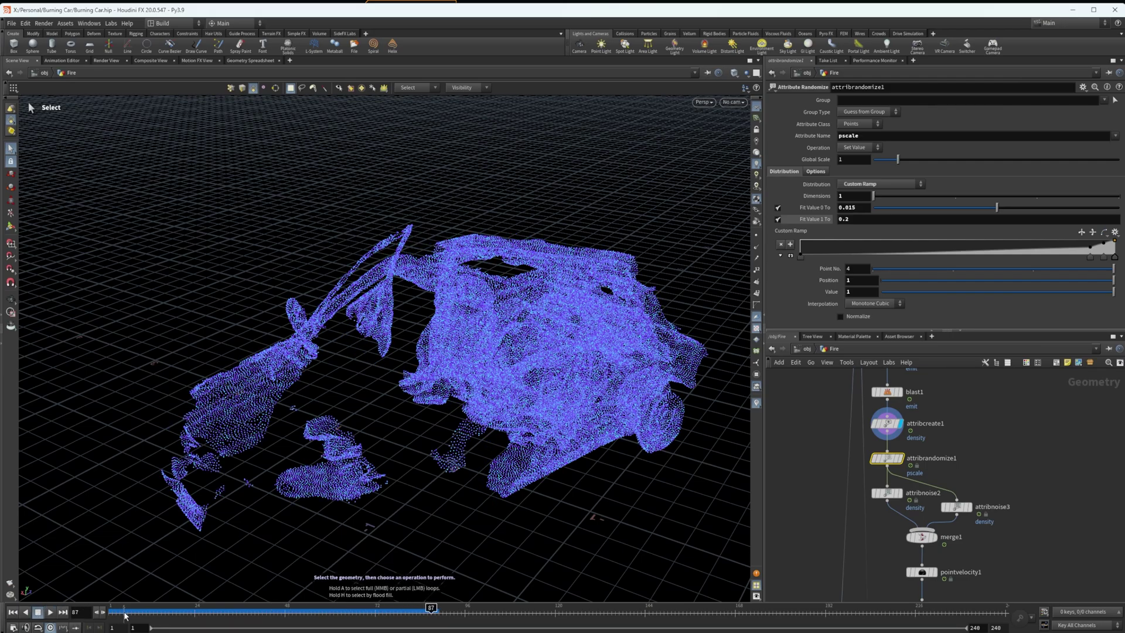
drag(124, 615, 98, 604)
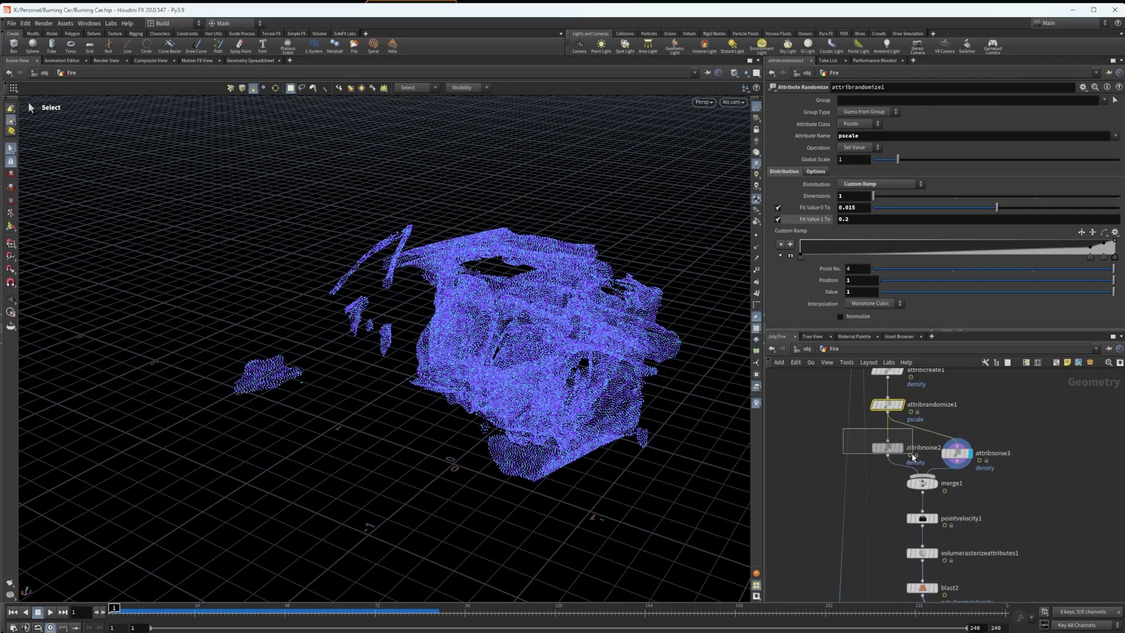
Step: Select attribnoise2, display merge1, and visualize the merged points' density attribute from its node information while scrubbing the timeline
click(886, 447)
middle_drag(987, 449, 939, 425)
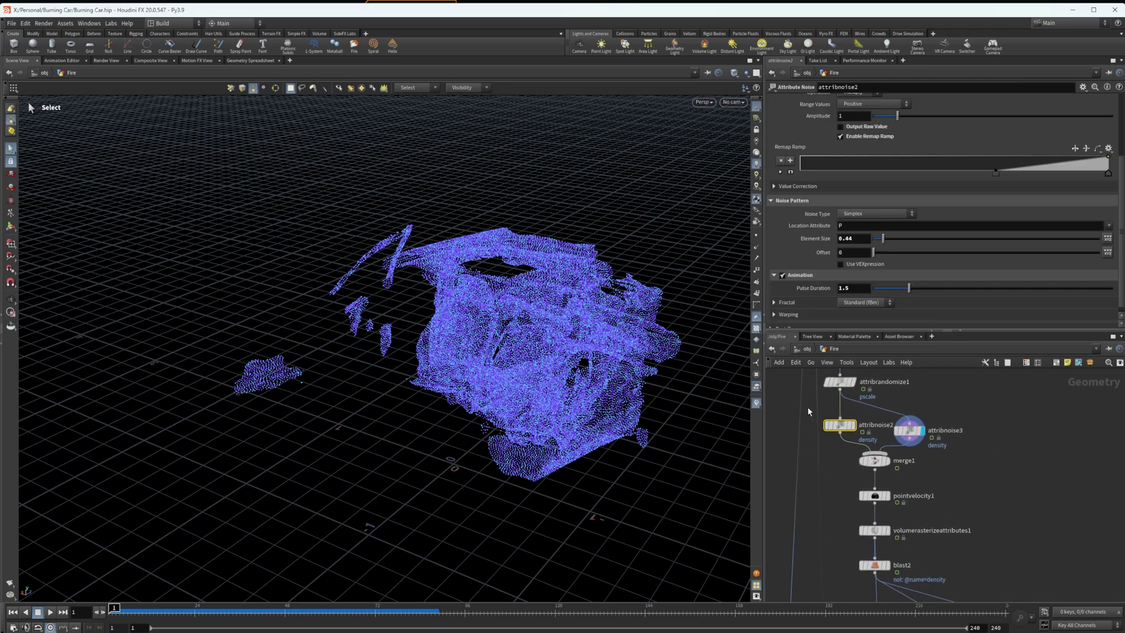
mouse_move(941, 435)
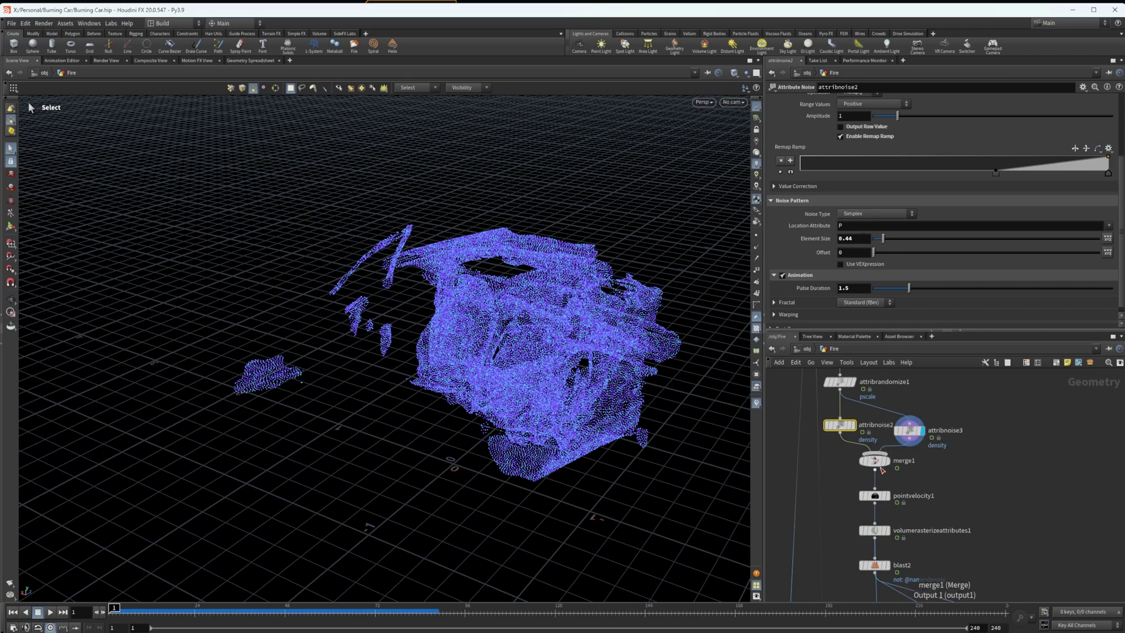
click(851, 461)
click(918, 427)
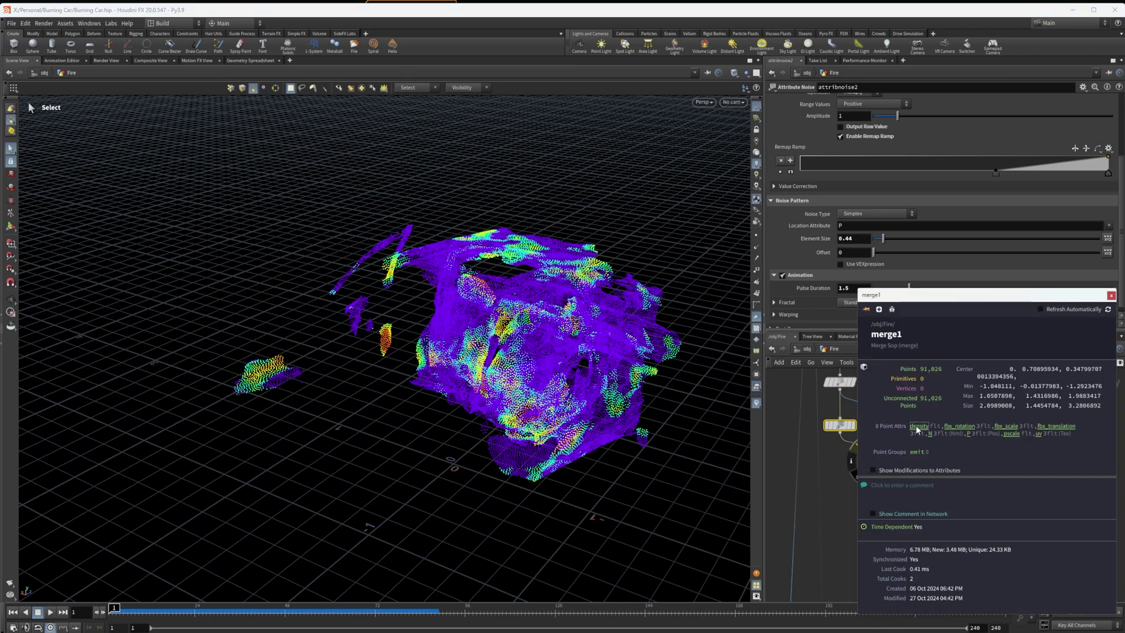
click(1111, 295)
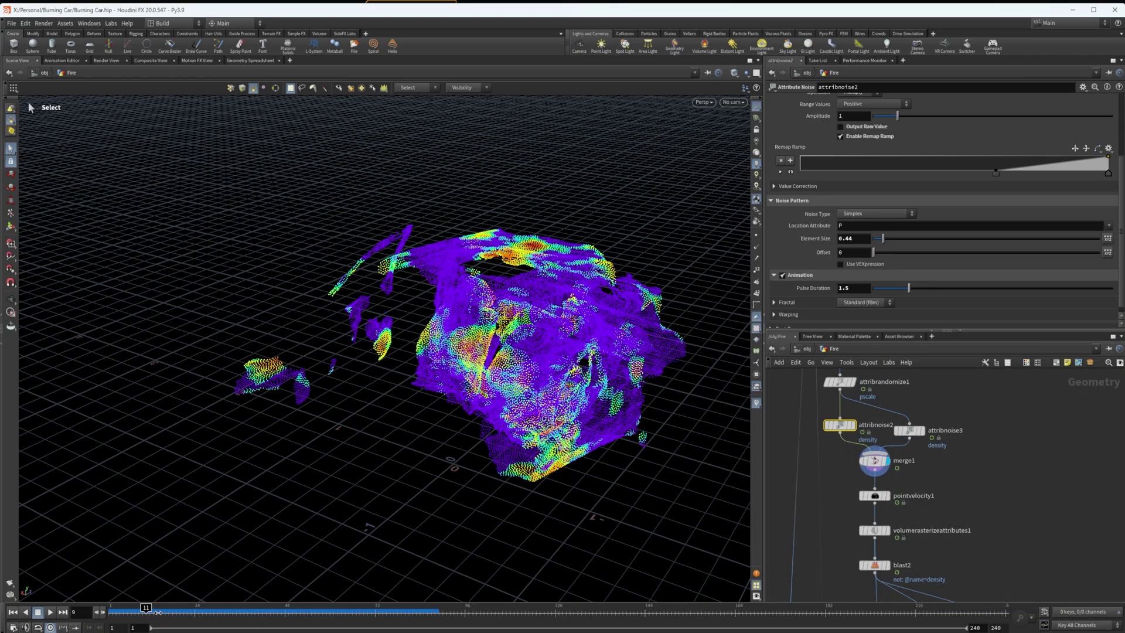
drag(590, 591, 553, 582)
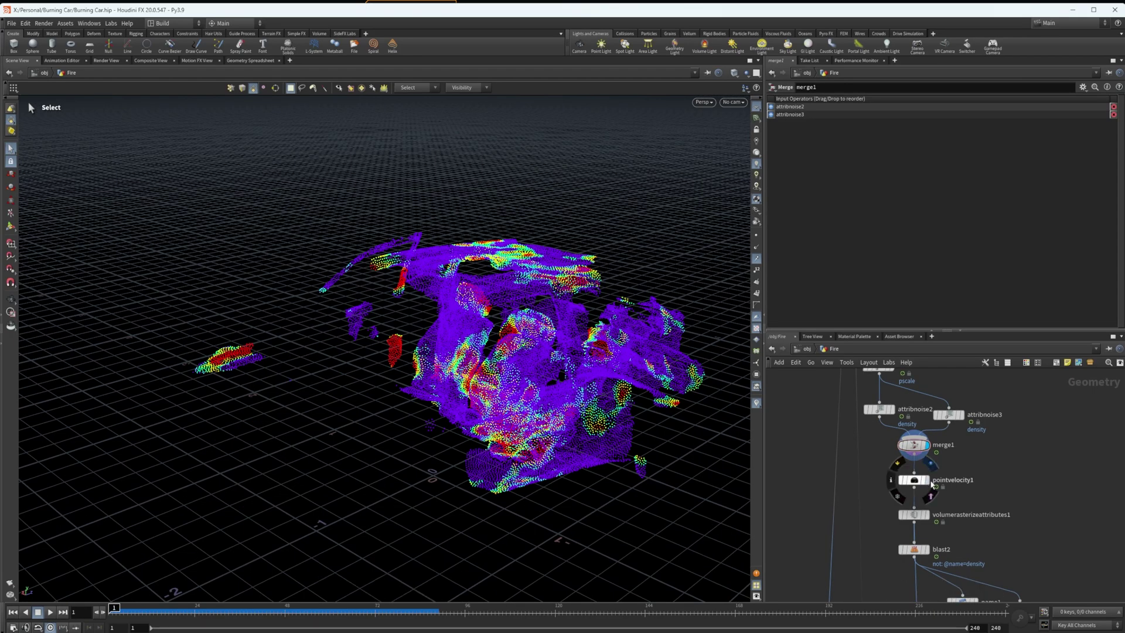
Step: Display and select pointvelocity1, play the animation, and inspect the velocity trails from several angles
click(930, 464)
click(917, 479)
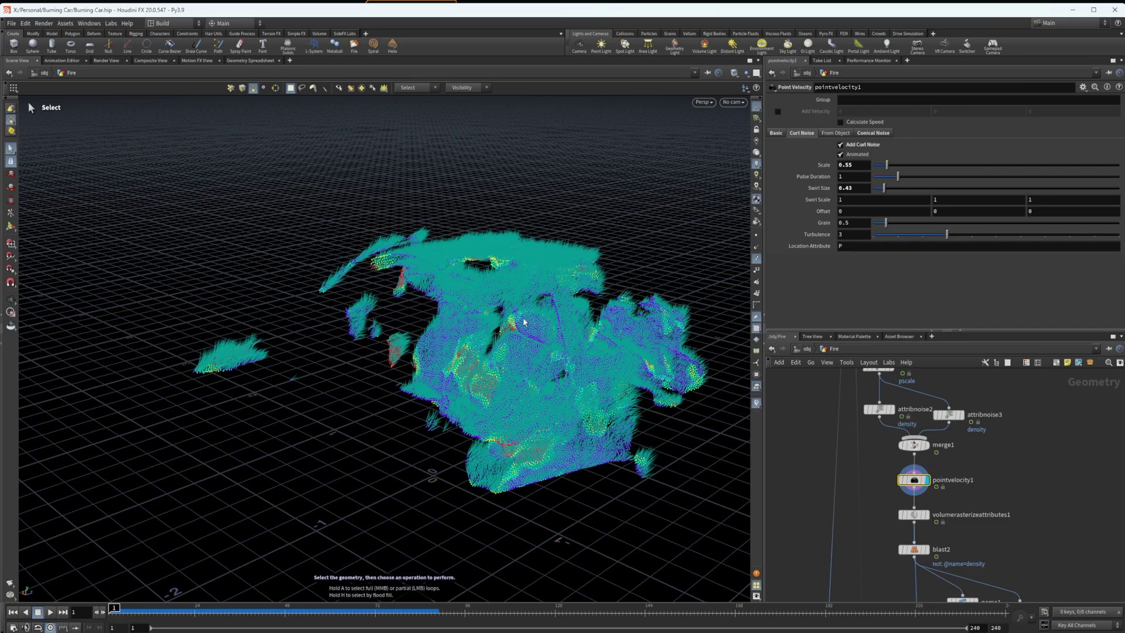
click(49, 613)
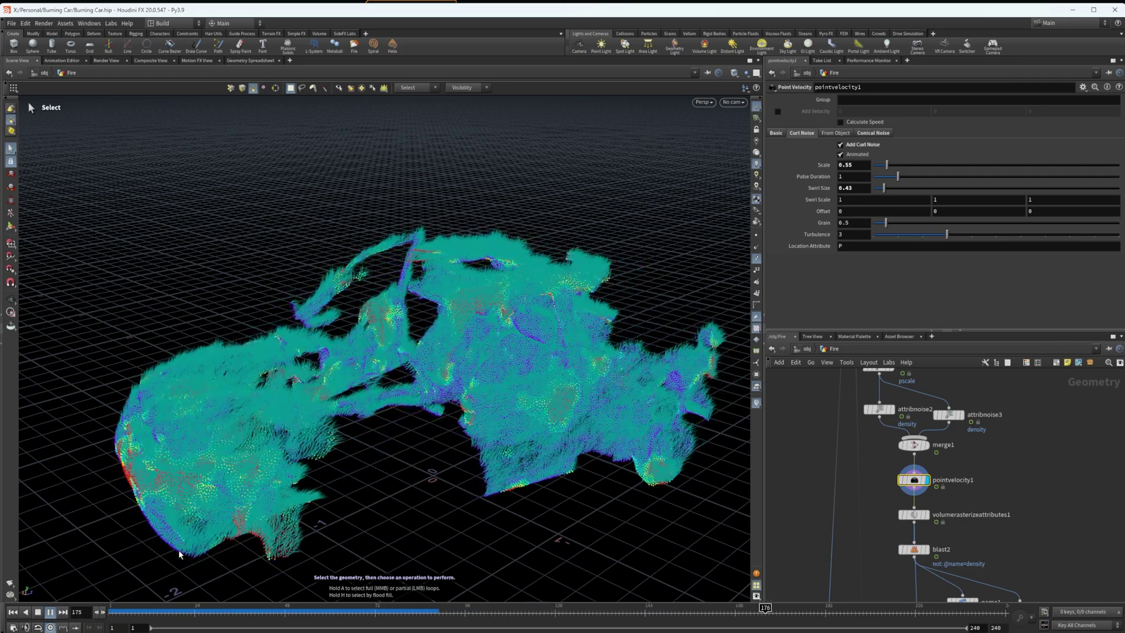
click(134, 611)
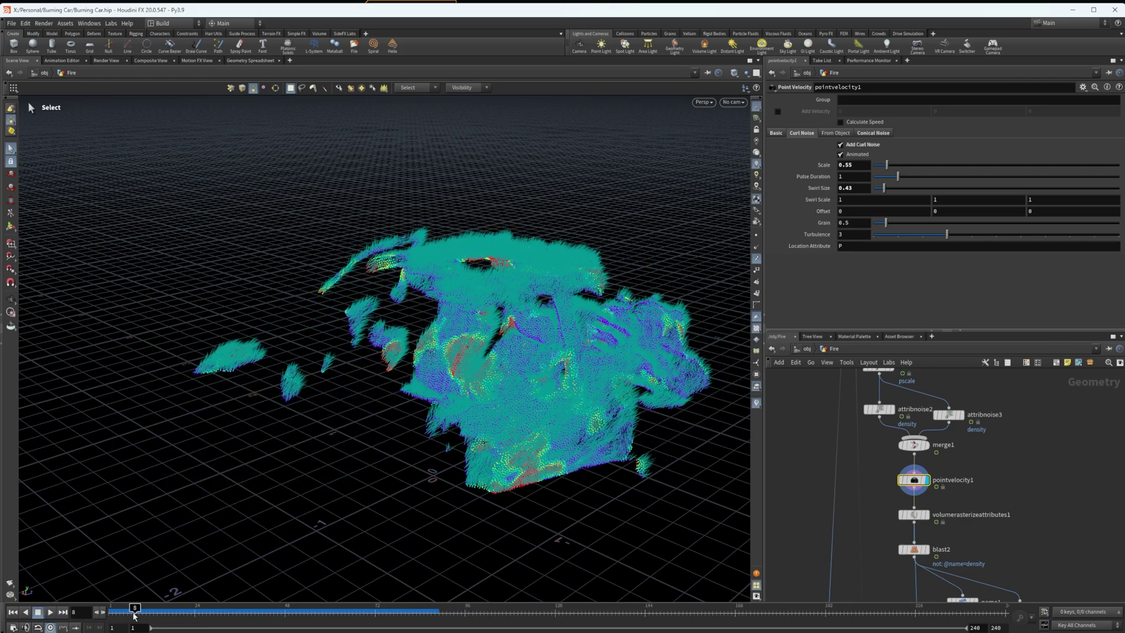
alt+drag(246, 478, 272, 371)
key(s)
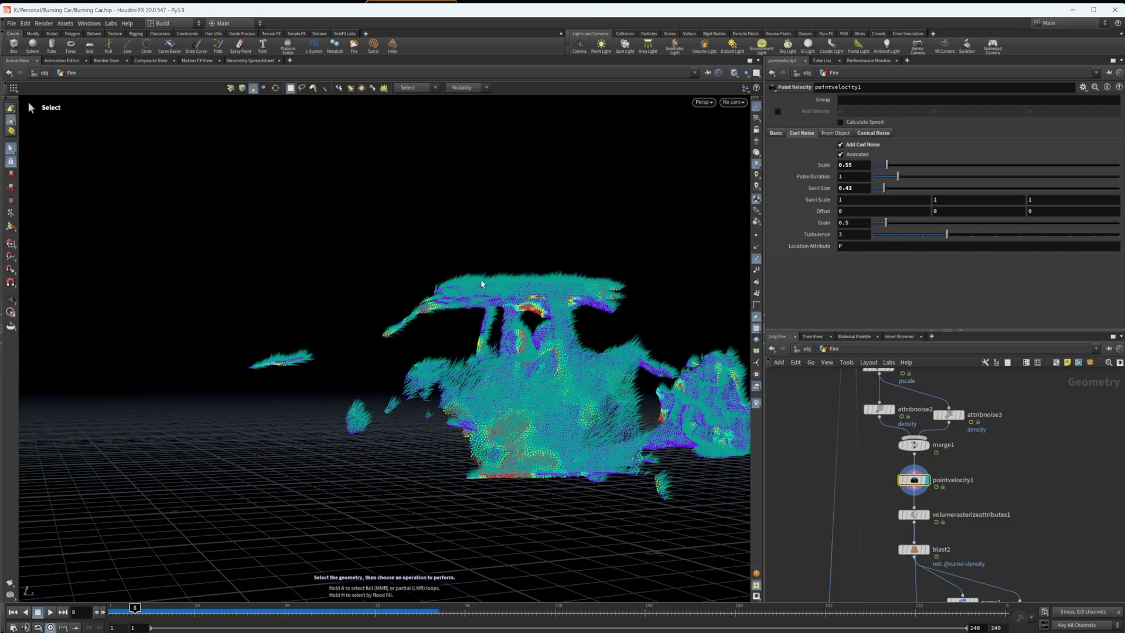
alt+drag(525, 231, 364, 342)
alt+drag(565, 304, 651, 307)
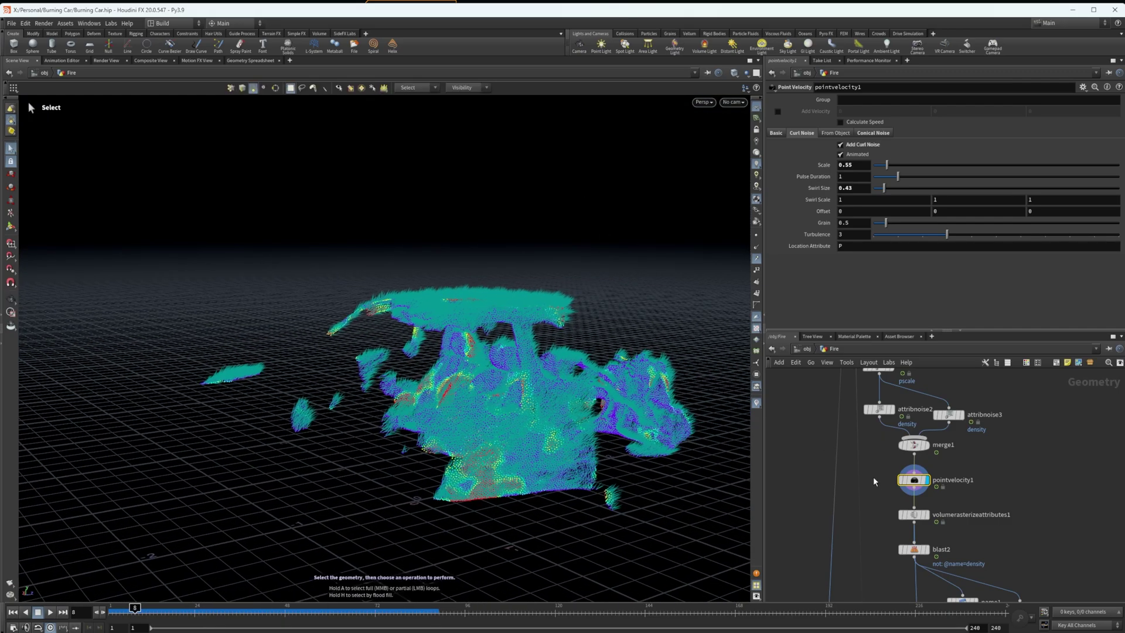
Step: Review pointvelocity1's Basic, Curl Noise and Conical Noise settings against the velocity trails
click(776, 133)
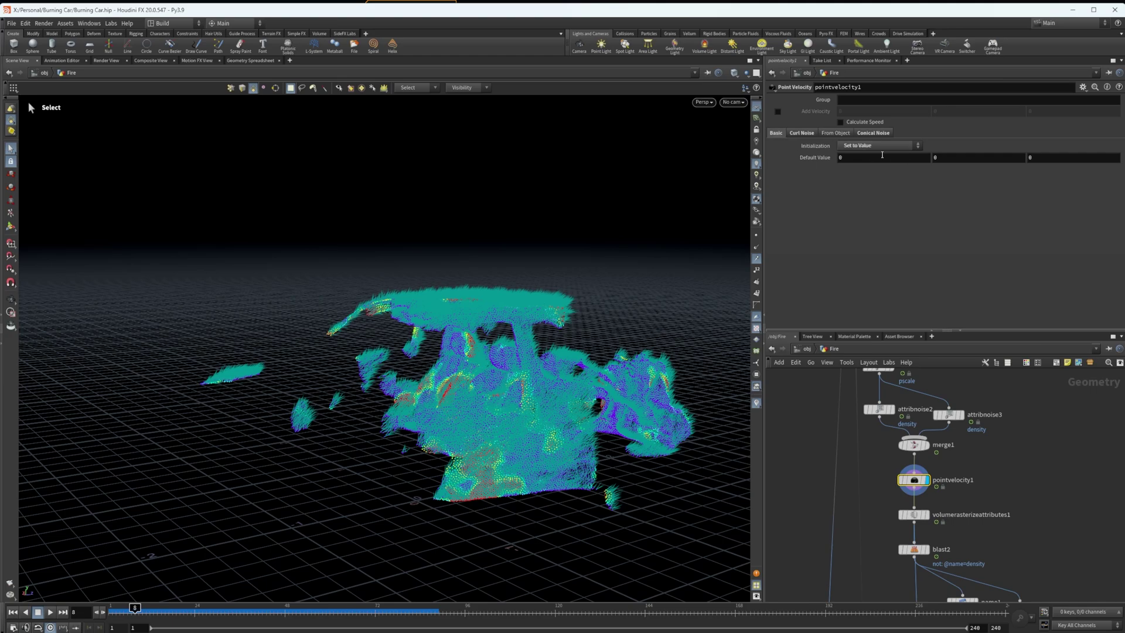
click(802, 134)
click(884, 135)
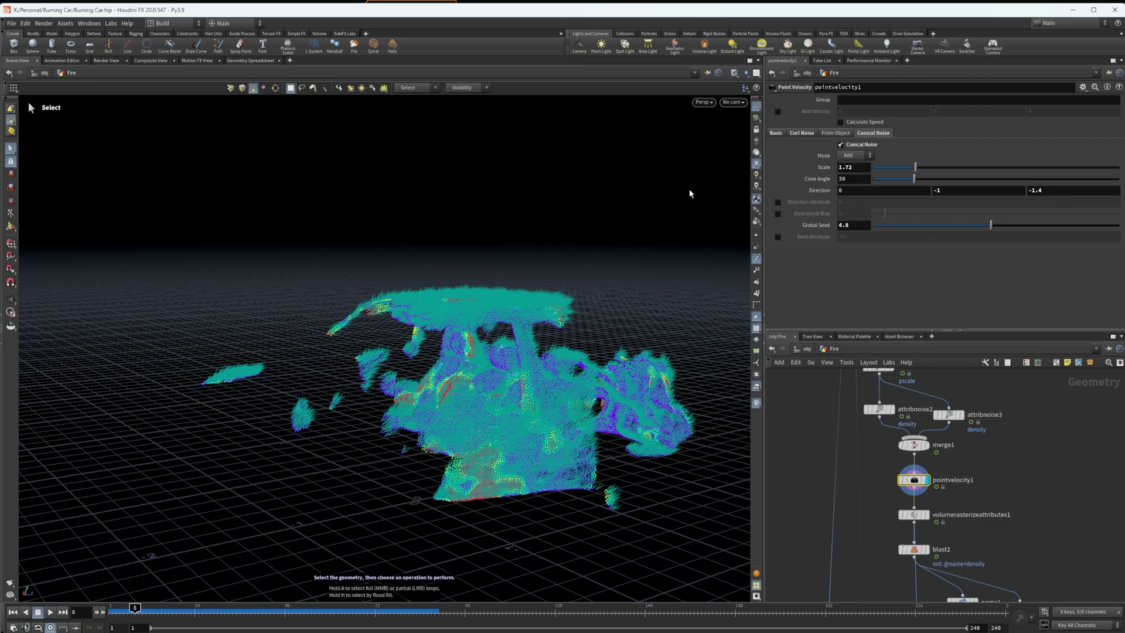
alt+drag(498, 266, 503, 354)
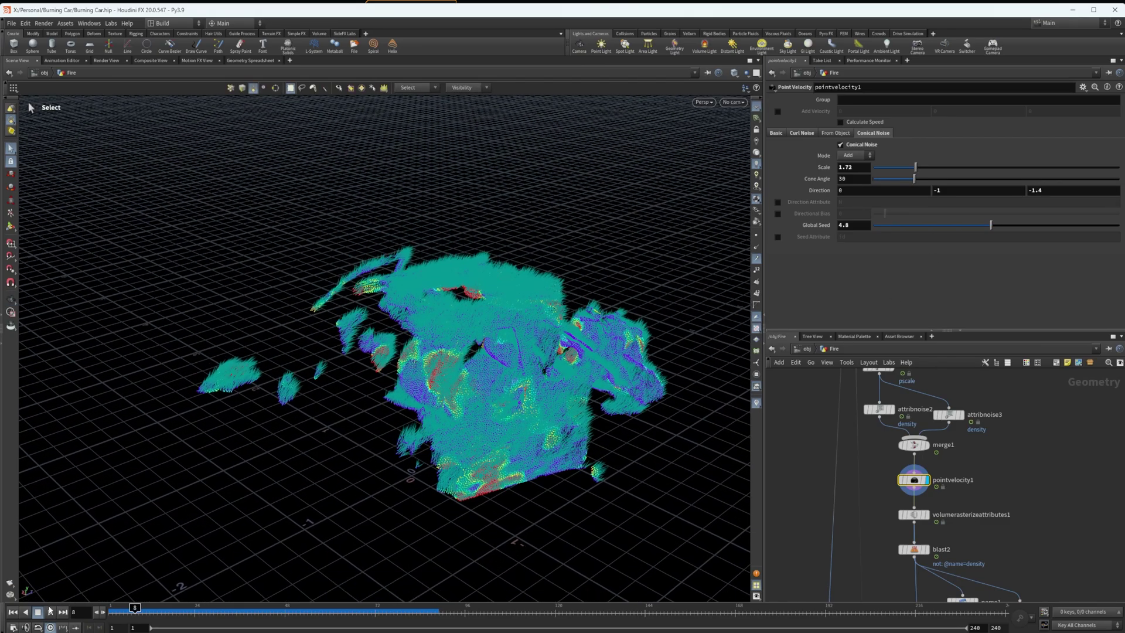
Step: Play the velocity animation, stop it, and turn off the point trails display in the viewport
click(50, 612)
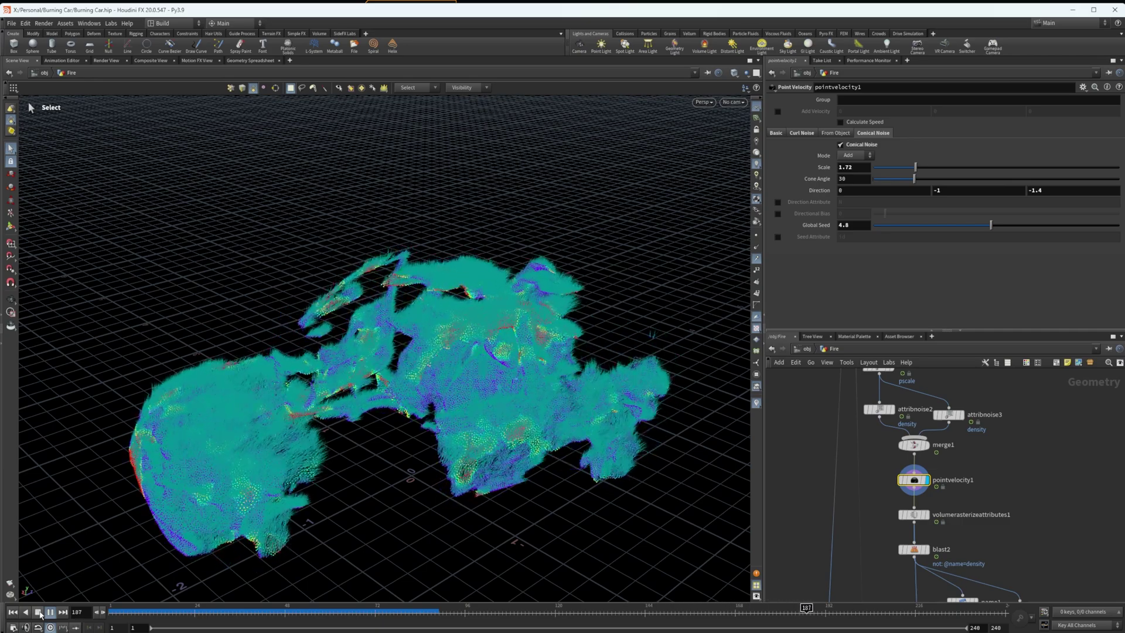
click(38, 612)
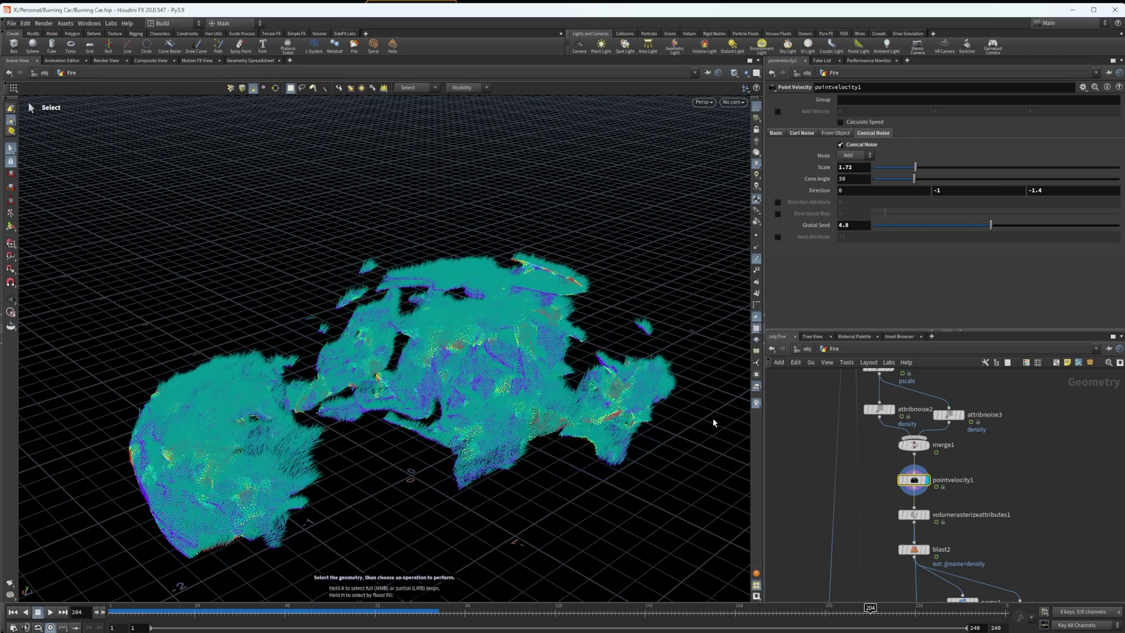
click(757, 260)
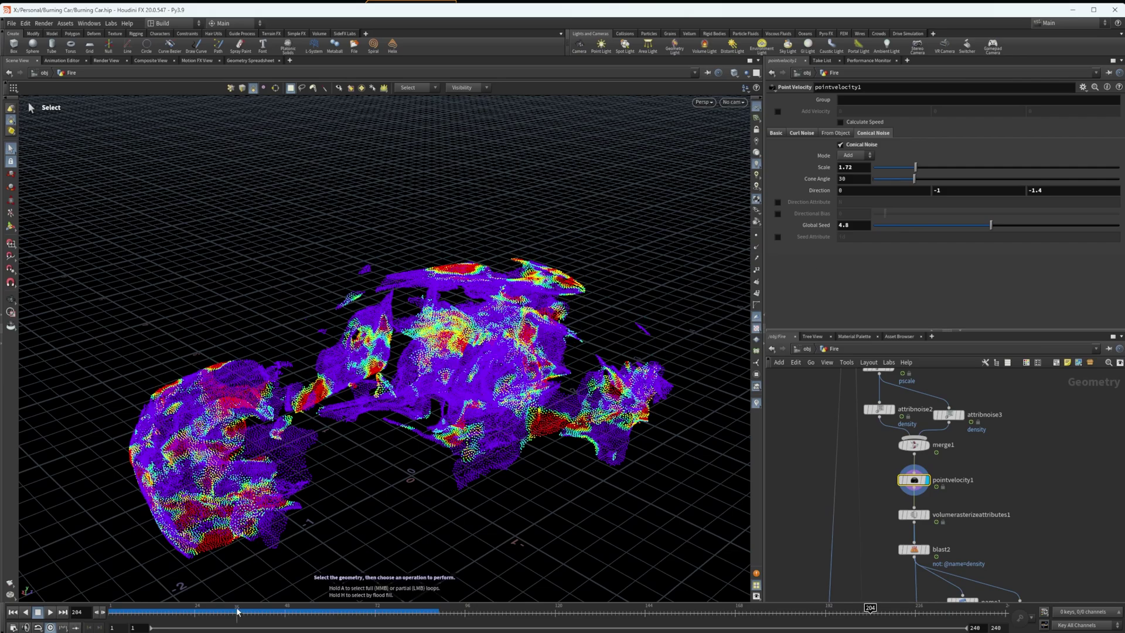
Step: Scrub the timeline to frame 43 and check the points with velocity trails, followed by point normals, toggled in the viewport
click(206, 609)
drag(205, 594, 267, 595)
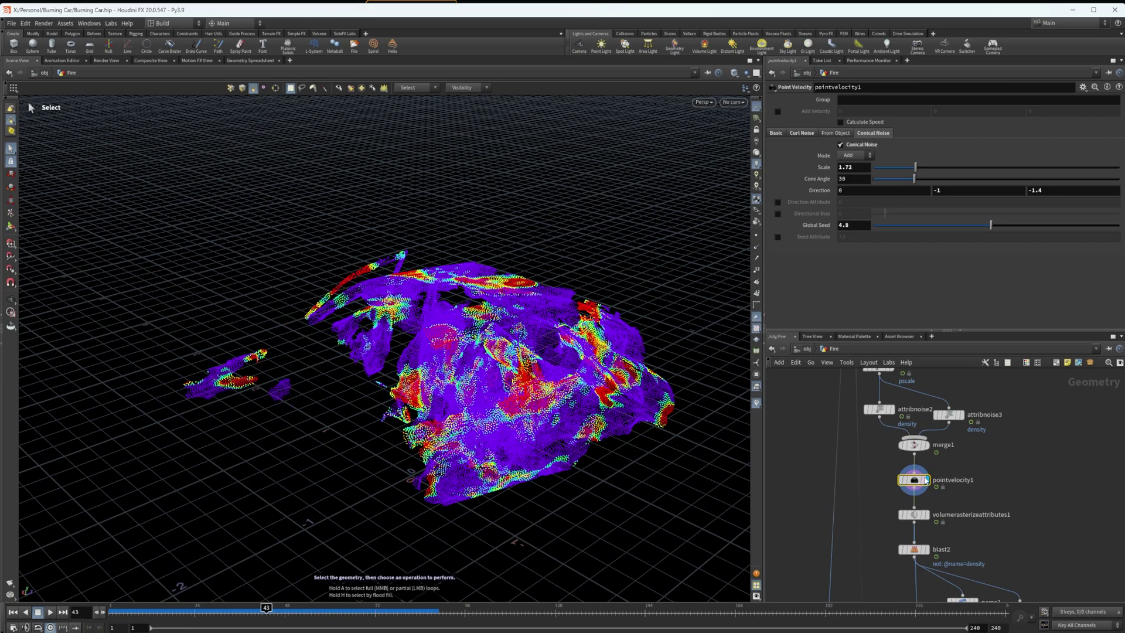
click(758, 258)
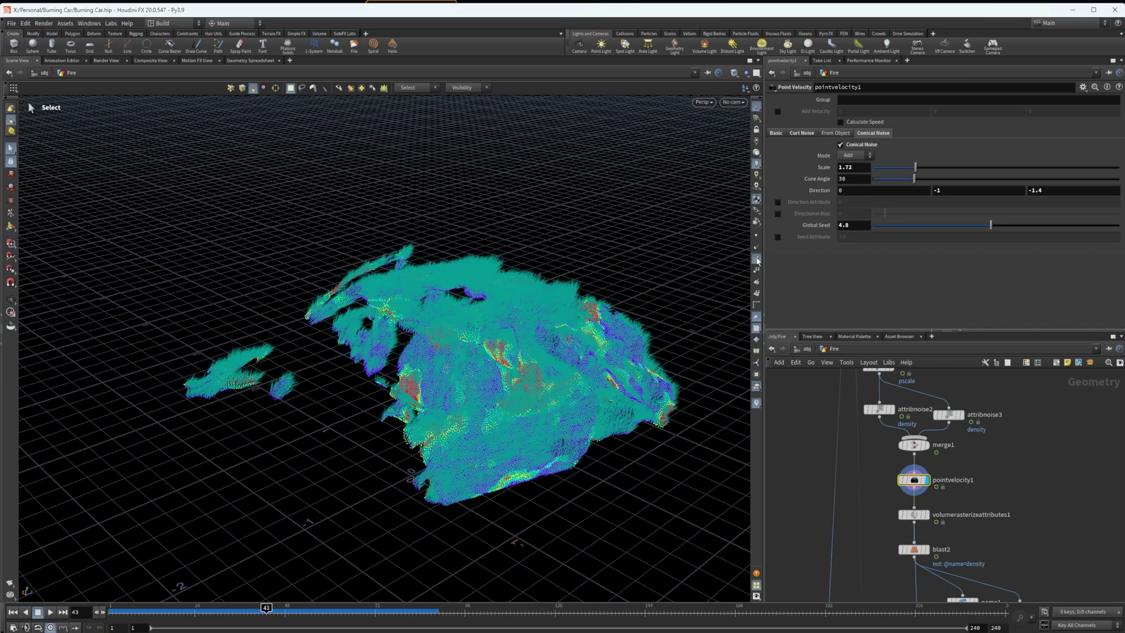
click(759, 258)
click(760, 251)
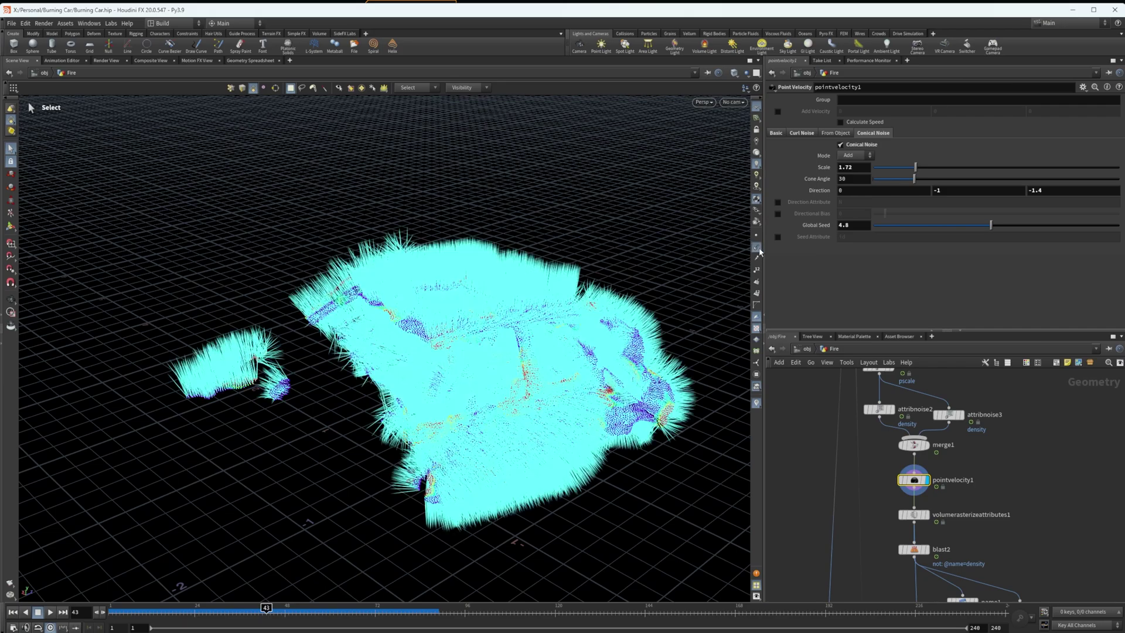
Step: Select and display volumerasterizeattributes1, review its density and v attributes, and inspect the rasterized volume from another angle
click(926, 515)
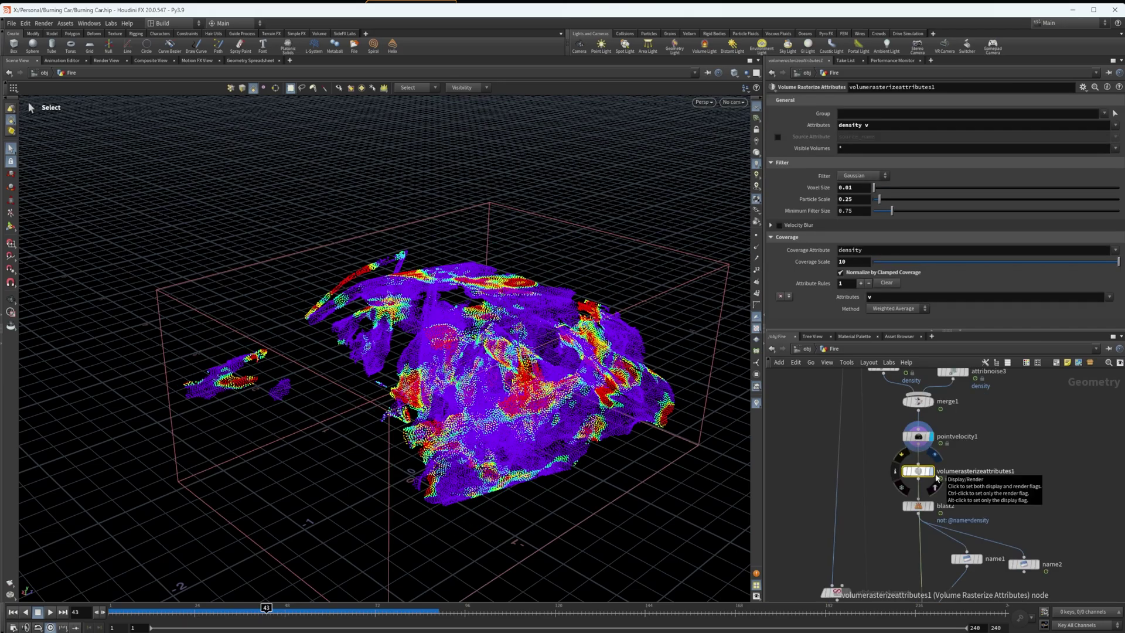
click(935, 476)
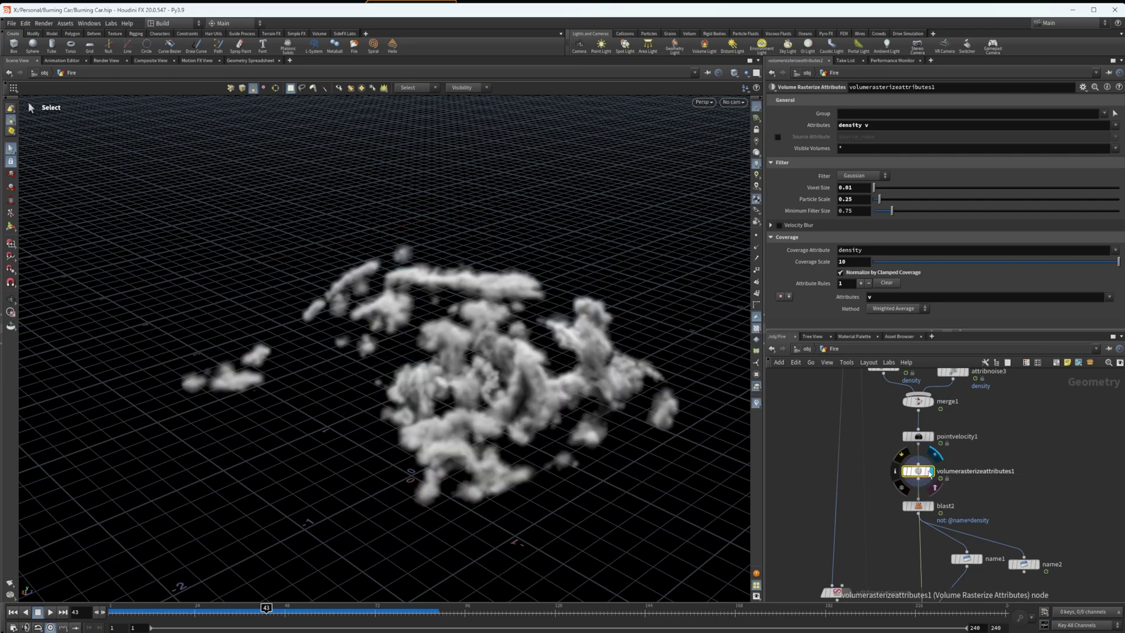
triple_click(894, 124)
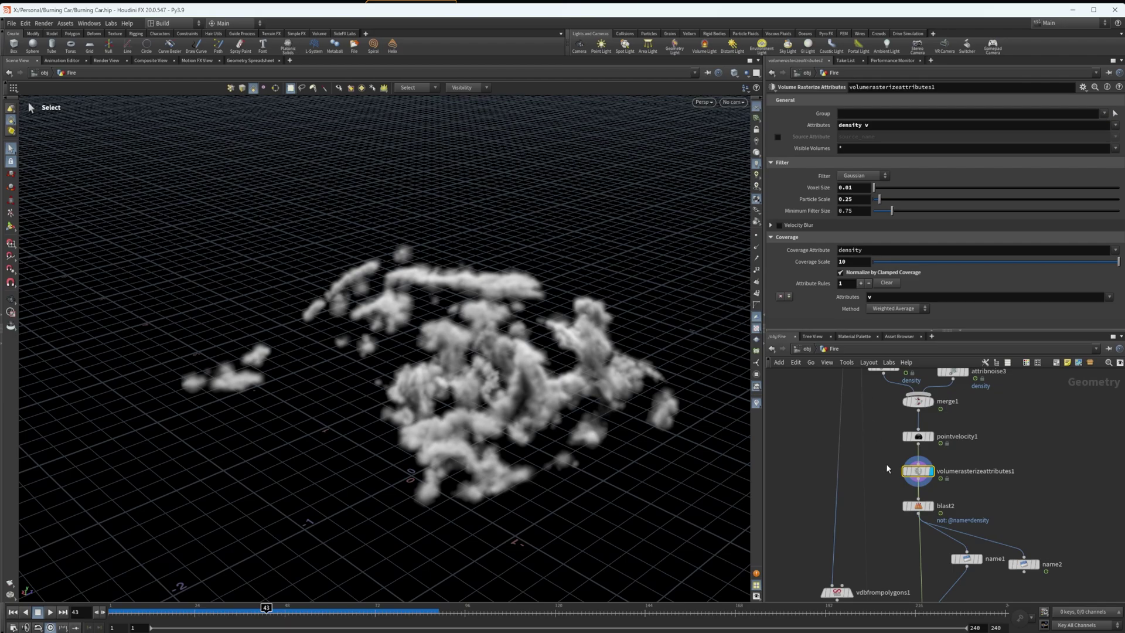
alt+drag(499, 423, 516, 378)
key(s)
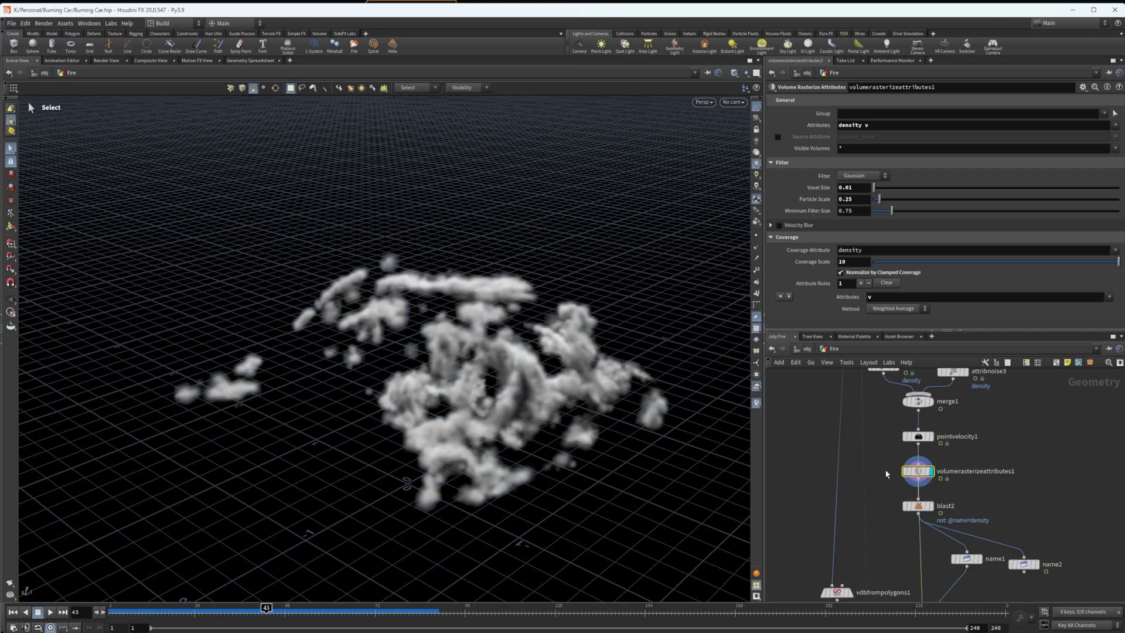
Step: Add an Axiom Point Rasterize node beside volumerasterizeattributes1
middle_drag(884, 469, 833, 477)
key(Tab)
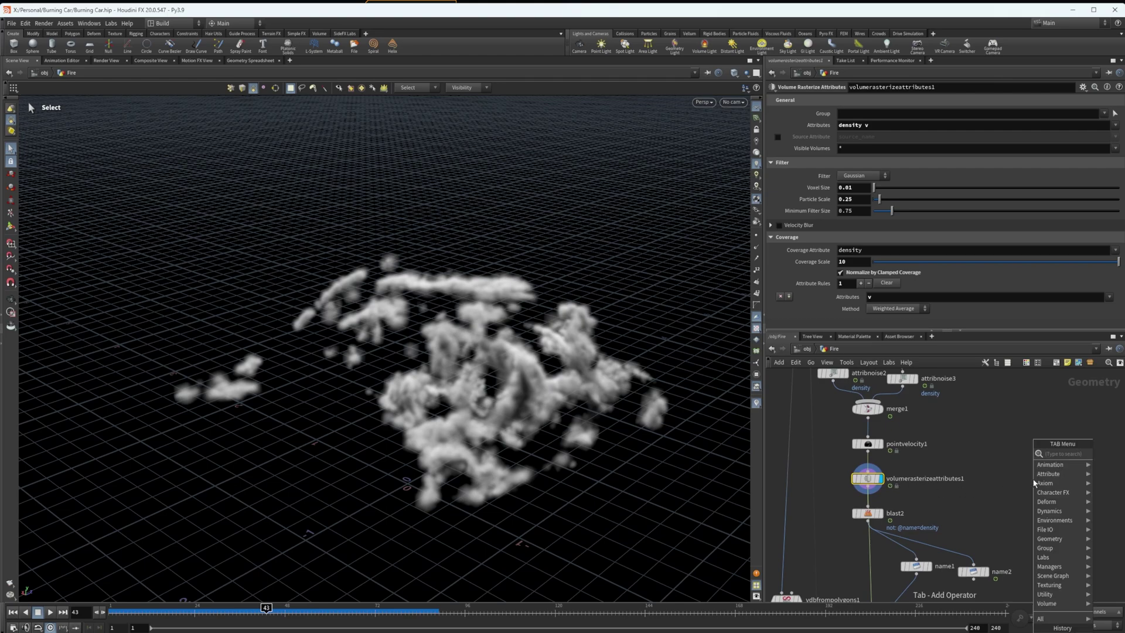
text(axiom)
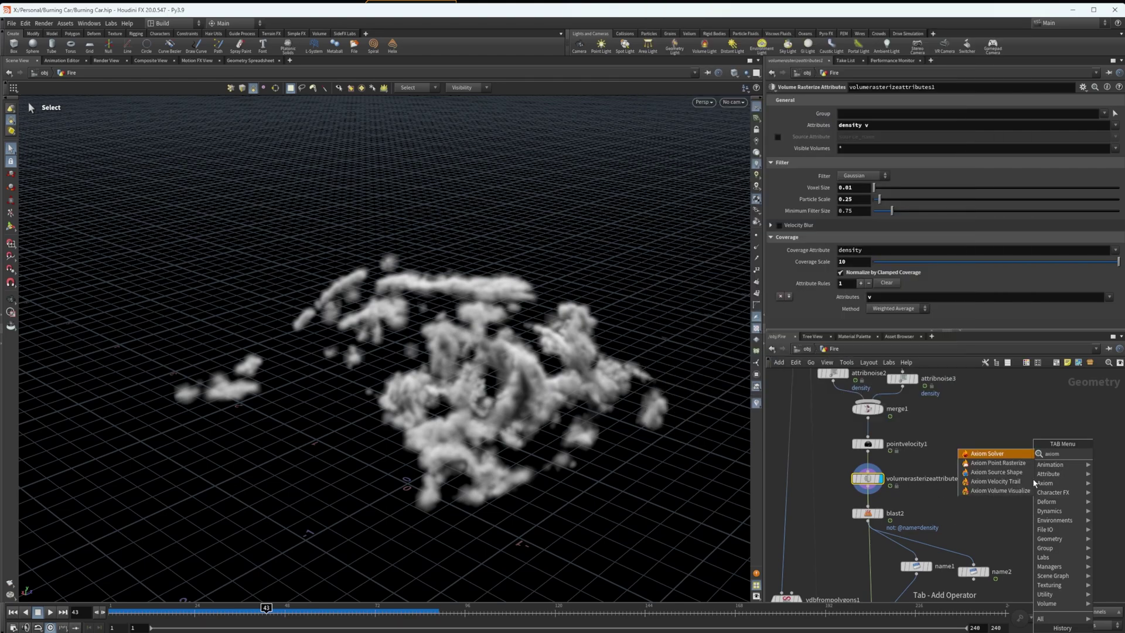
click(997, 463)
click(996, 479)
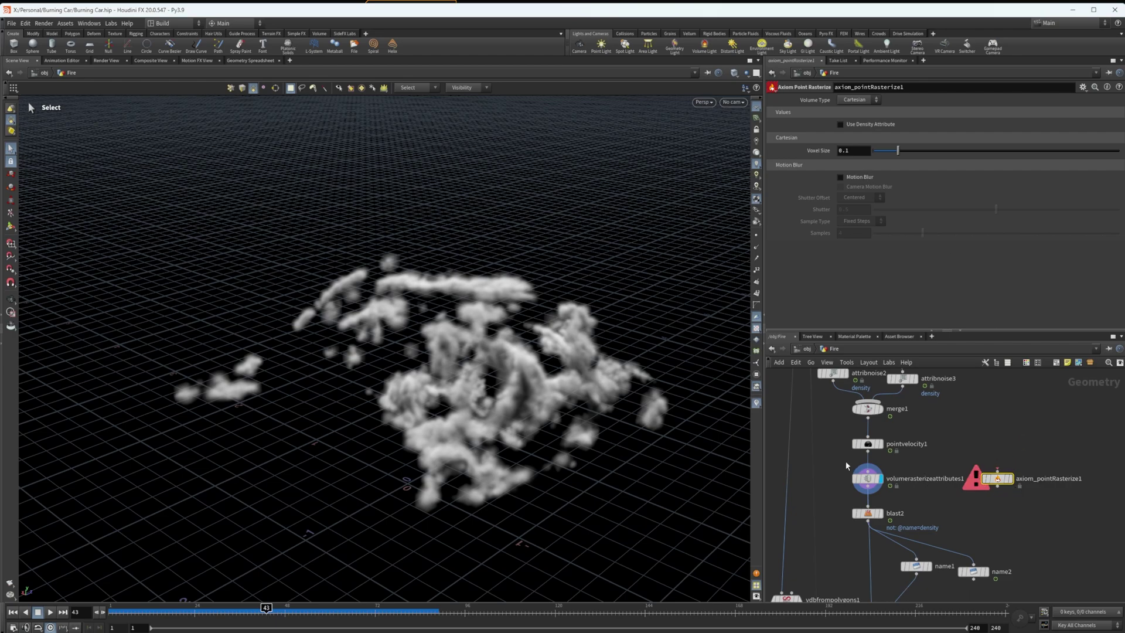
Step: Compare the settings of volumerasterizeattributes1 with the Axiom Point Rasterize node, and delete the Axiom node
click(865, 477)
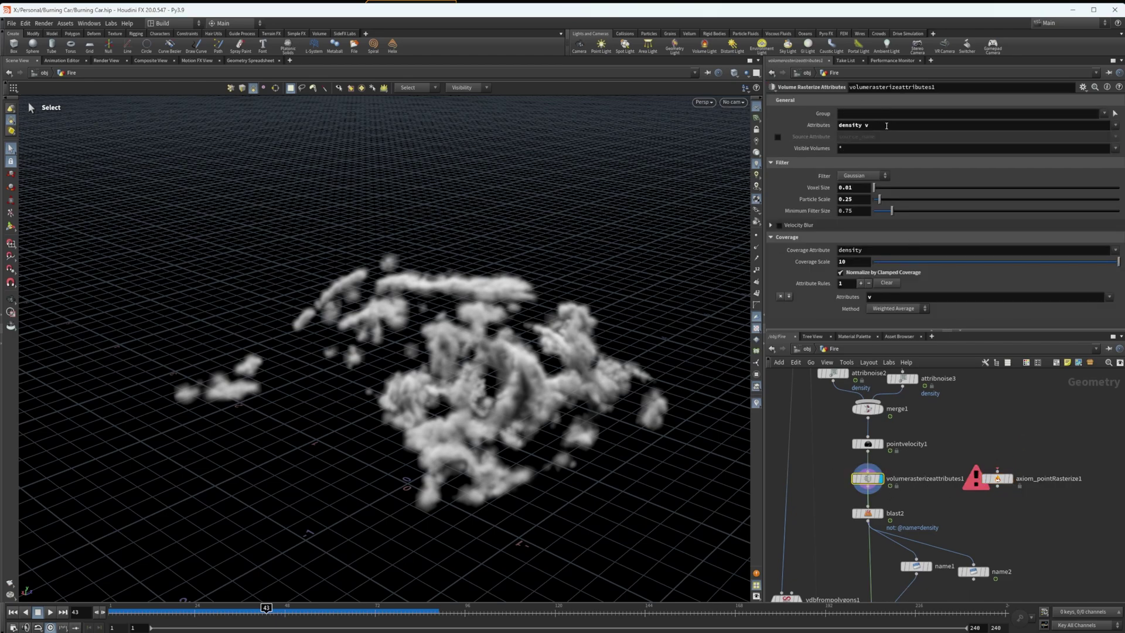
click(997, 478)
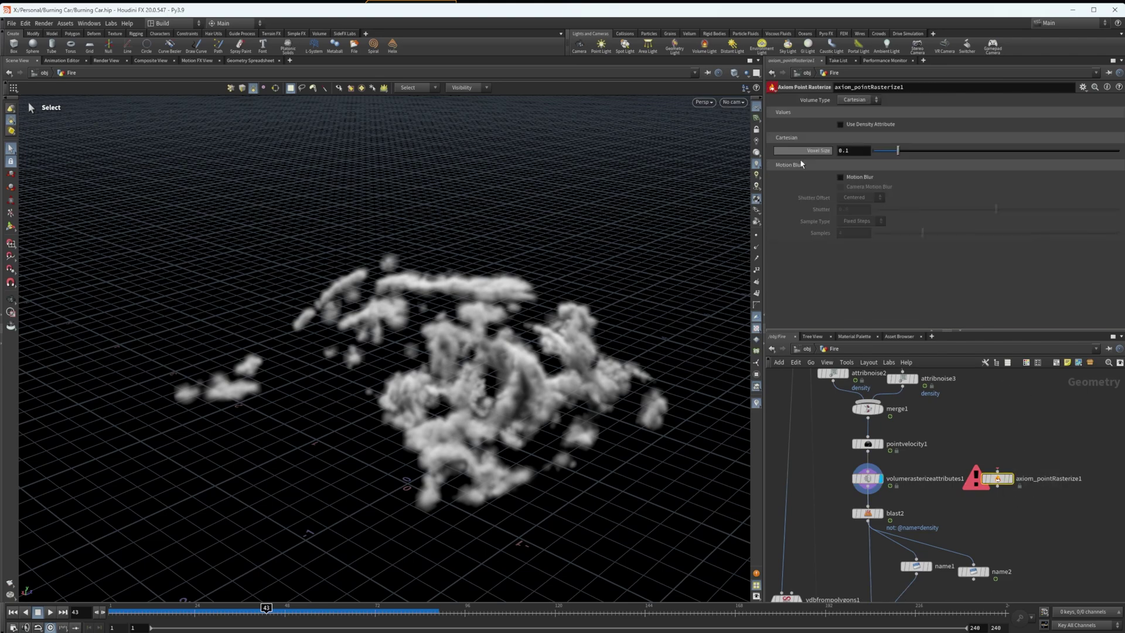
key(Delete)
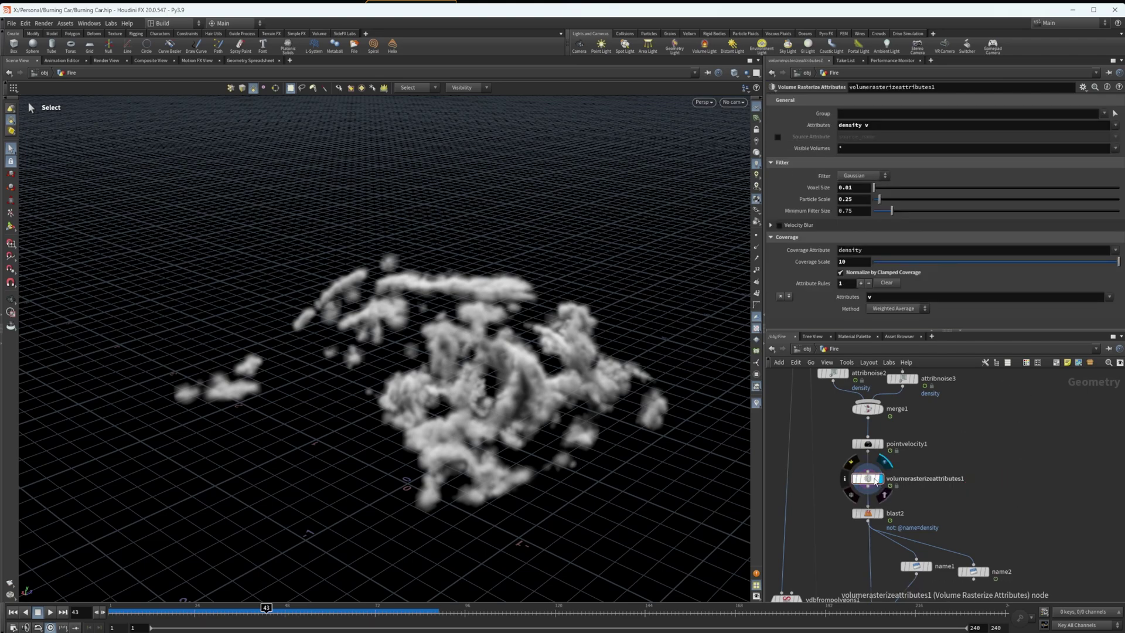
middle_drag(943, 504, 1024, 454)
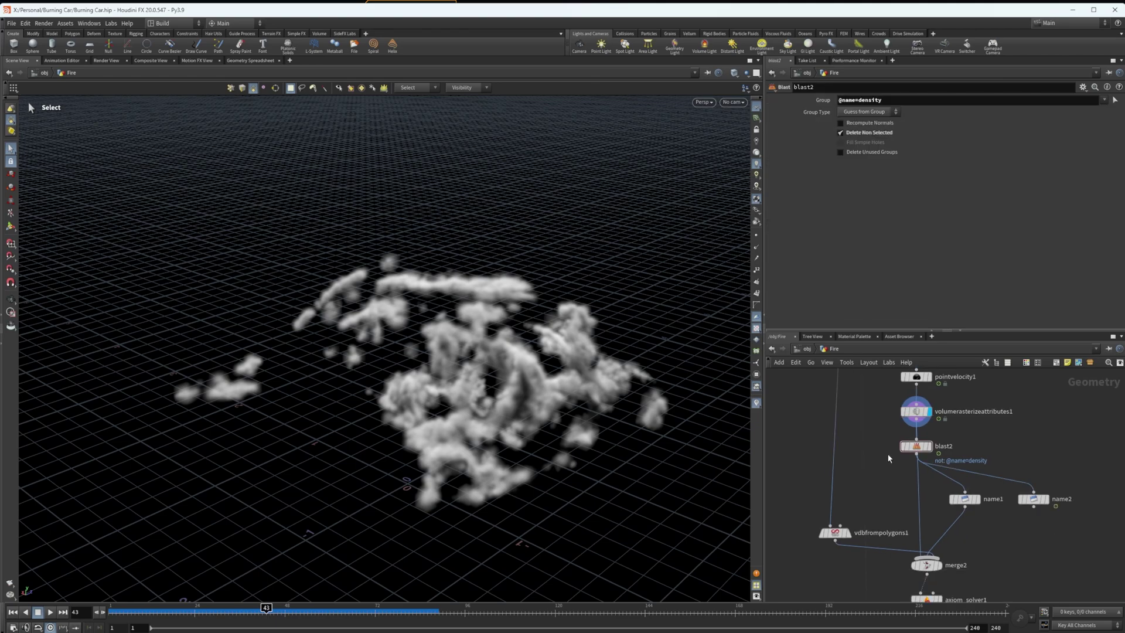
click(916, 446)
click(930, 447)
double_click(889, 101)
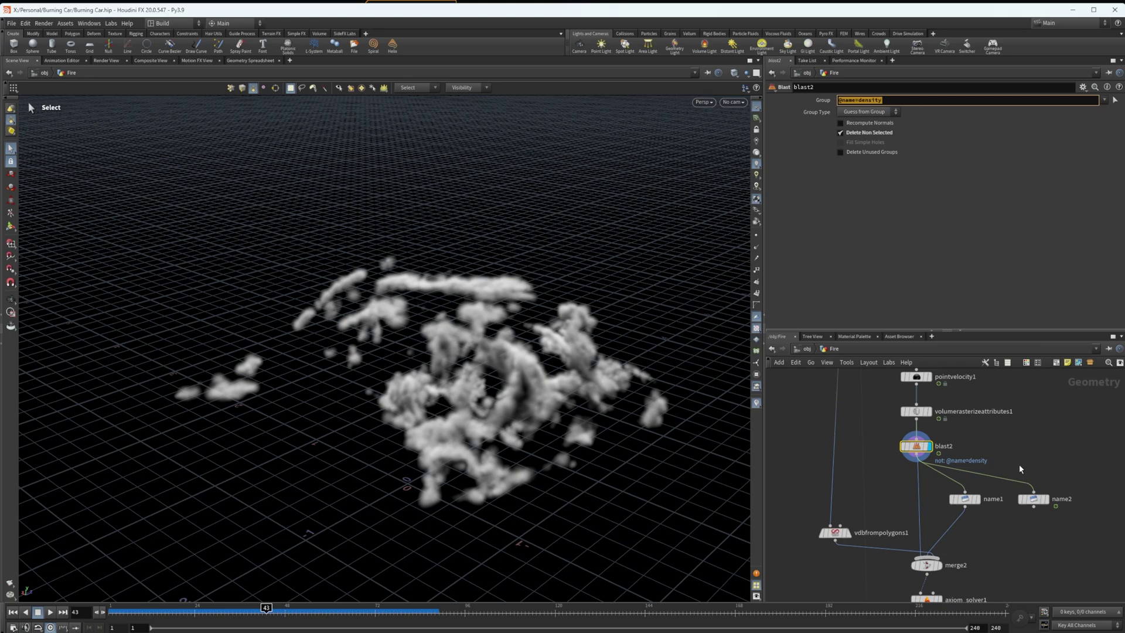
Step: Select the attribnoise2 and attribnoise3 density nodes upstream to trace the density source, and return to blast2
drag(870, 427, 927, 449)
middle_drag(1020, 418, 1024, 529)
middle_drag(980, 476, 993, 529)
drag(1017, 542, 865, 452)
middle_drag(1022, 567, 1015, 397)
click(1027, 446)
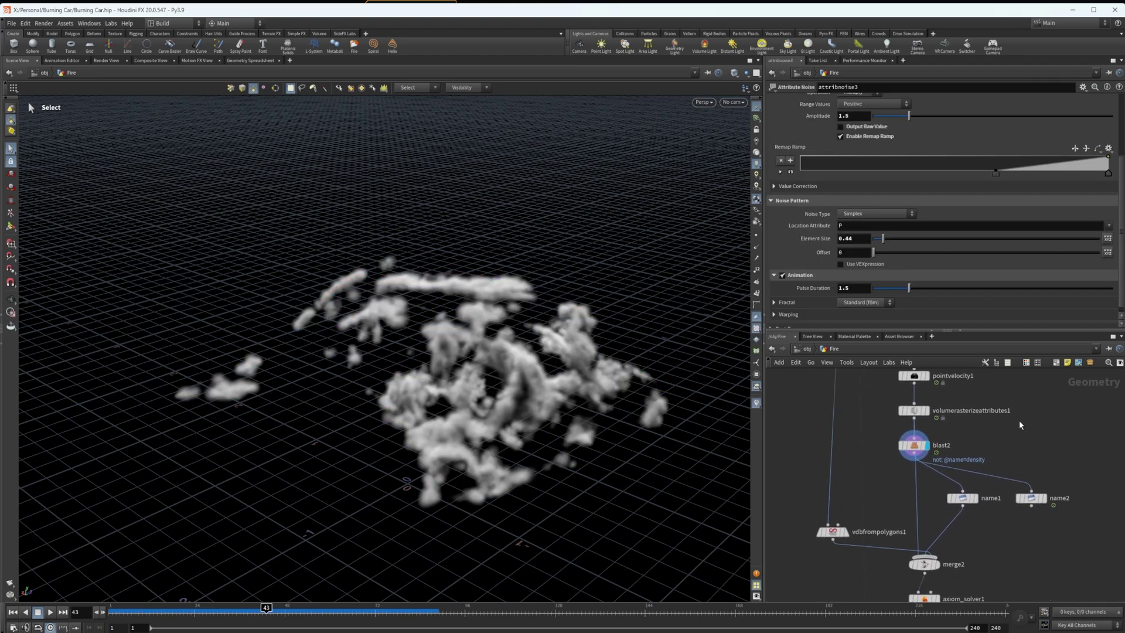
click(913, 446)
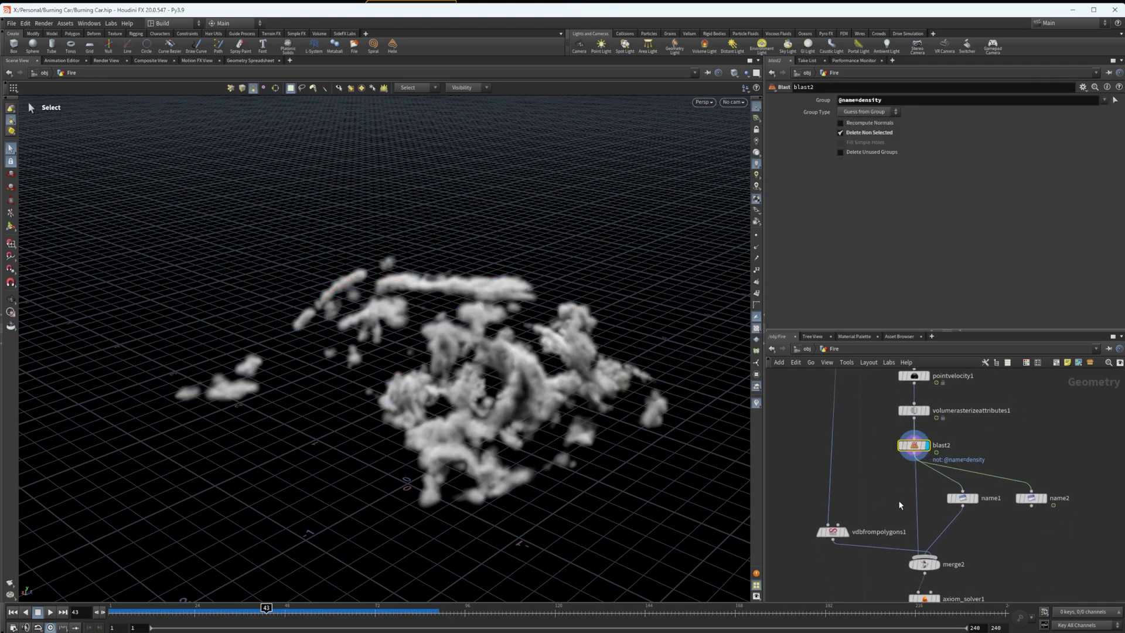
Step: Display name2 and compare how name1 and name2 rename the density volume to temperature and fuel
click(1031, 498)
middle_drag(996, 511, 972, 480)
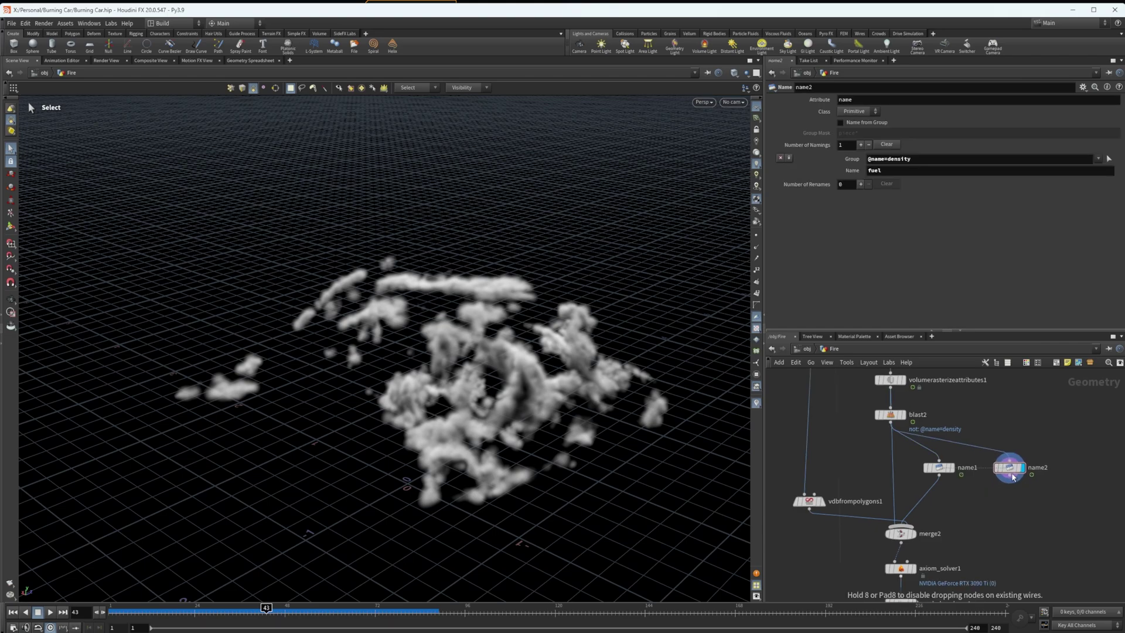
click(939, 467)
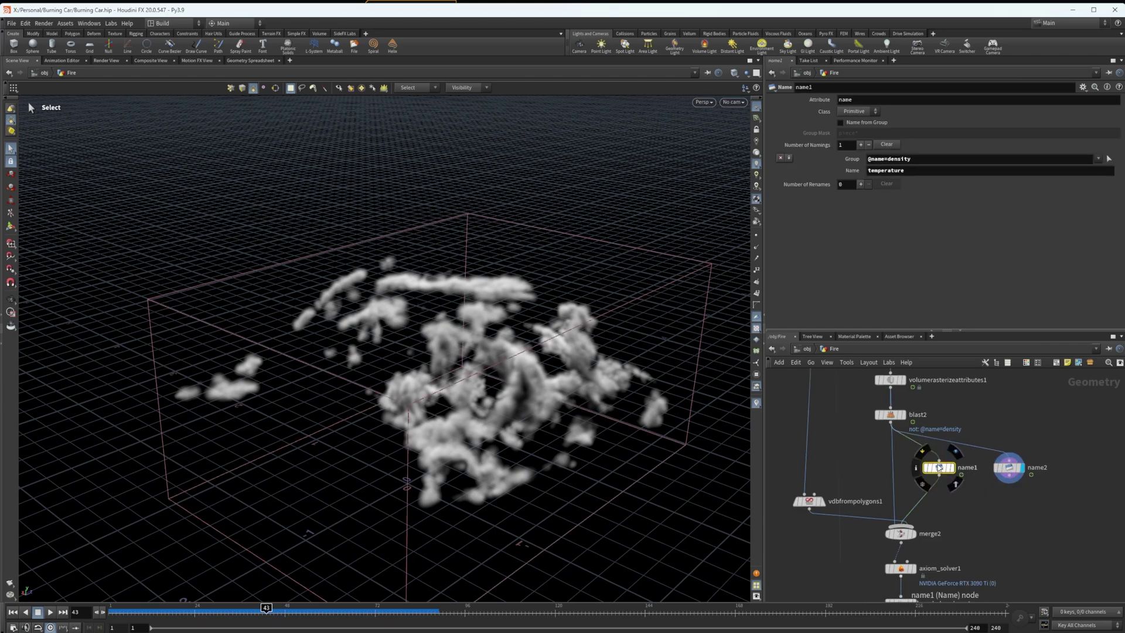
click(1007, 467)
middle_drag(960, 515, 968, 480)
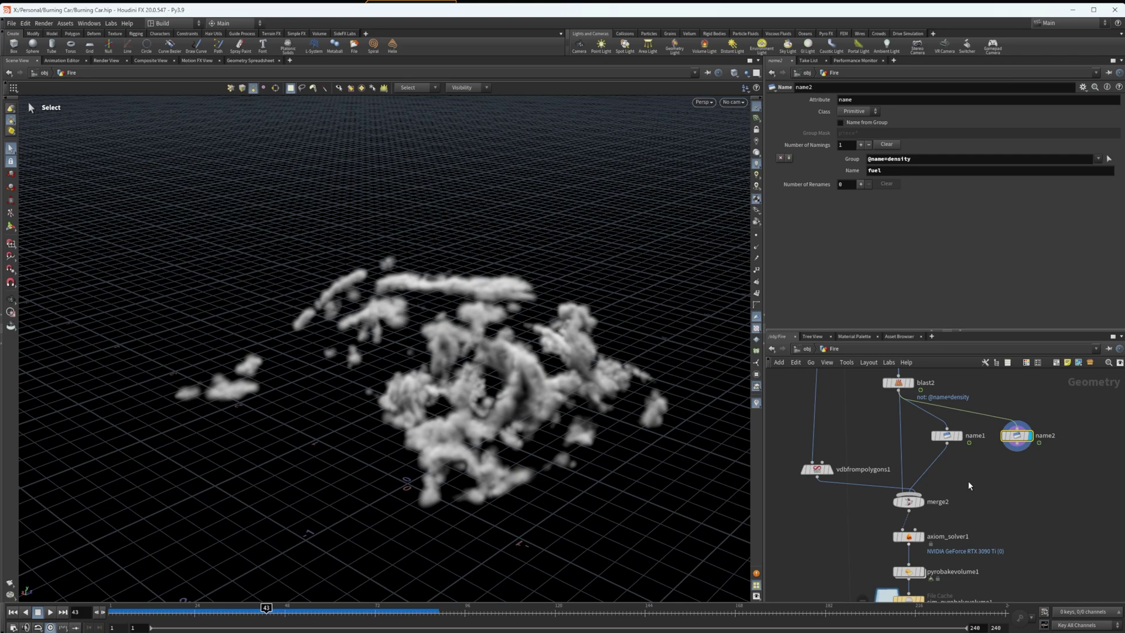
Step: Select name1 and name2 together with blast2 to point out the three source volumes
drag(1067, 447, 955, 432)
middle_drag(977, 462, 989, 476)
shift+click(905, 397)
middle_drag(901, 425, 903, 468)
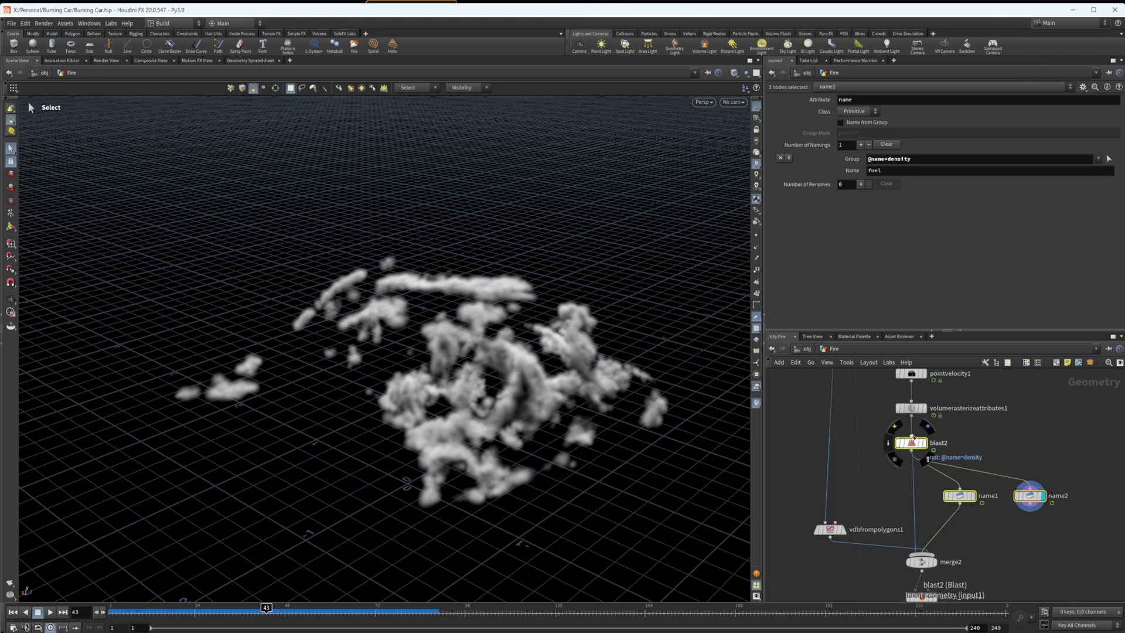
mouse_move(964, 499)
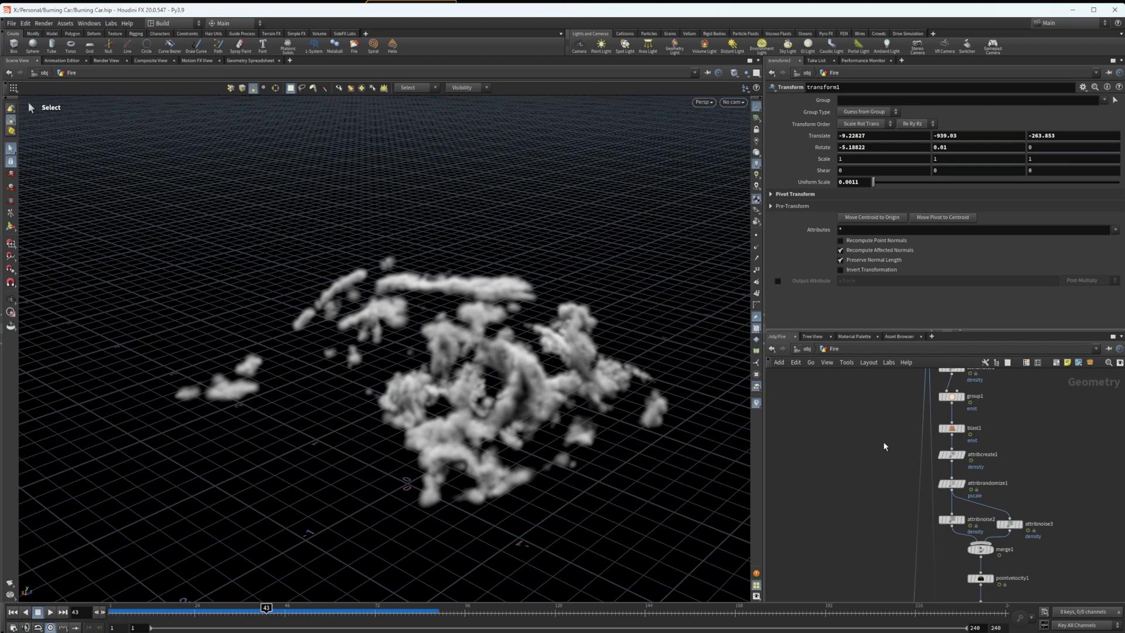
Step: Trace the collision branch from transform1 down to vdbfrompolygons1, and display and select vdbfrompolygons1
middle_drag(883, 441, 923, 431)
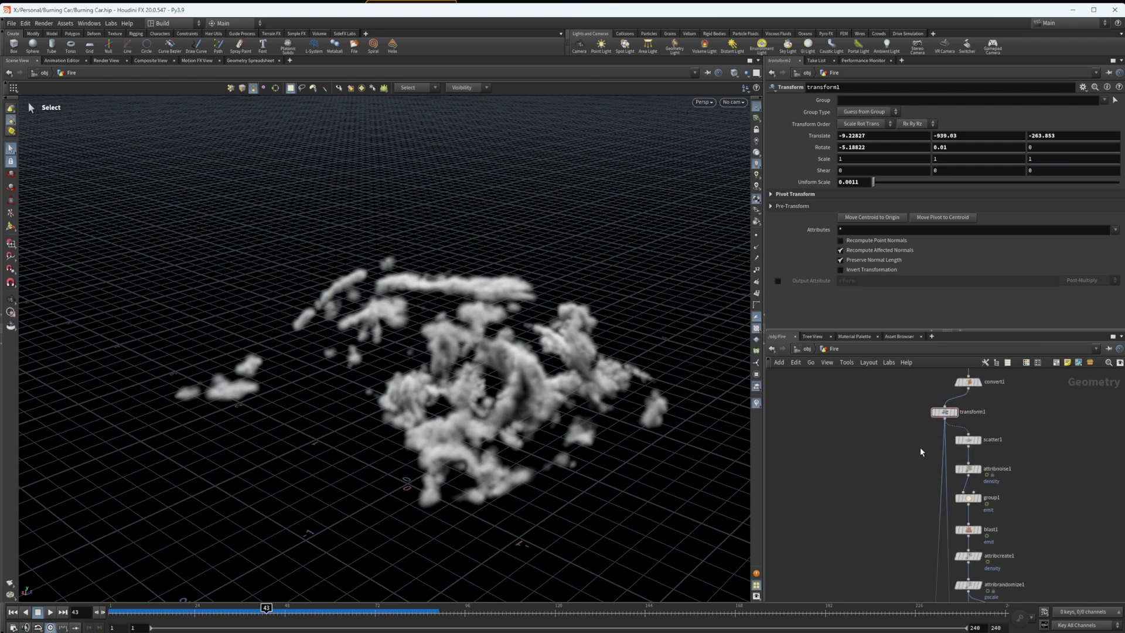
click(942, 412)
middle_drag(888, 492, 871, 451)
click(872, 460)
middle_drag(881, 546, 840, 405)
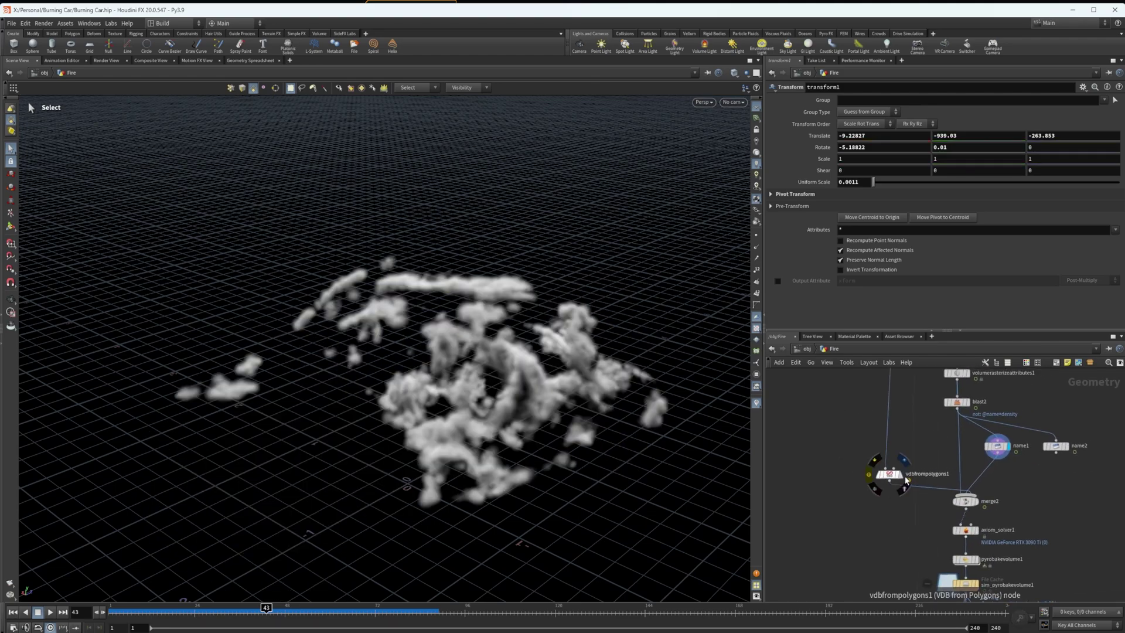
click(880, 475)
click(889, 473)
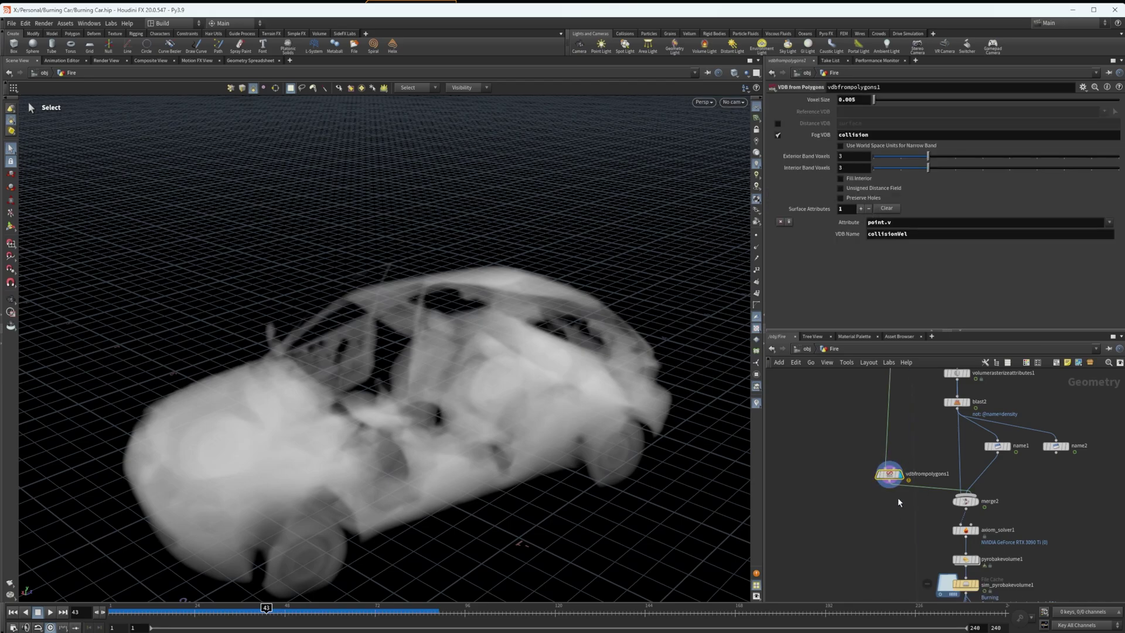
Step: Inspect the car's collision fog volume from low and high angles
alt+drag(351, 486, 395, 389)
key(s)
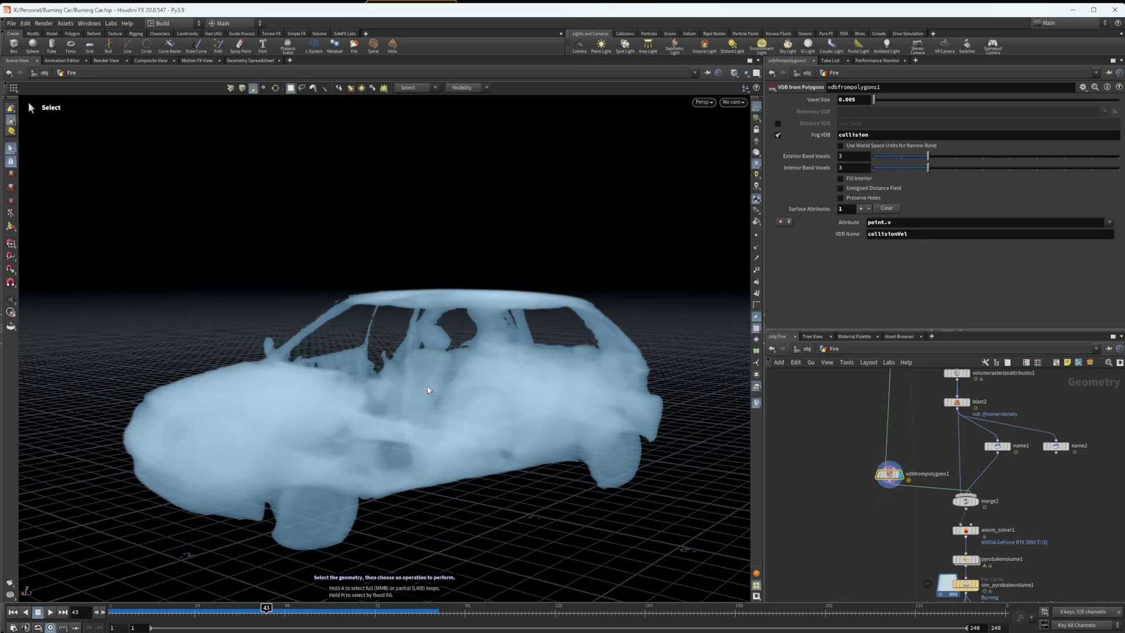
click(499, 238)
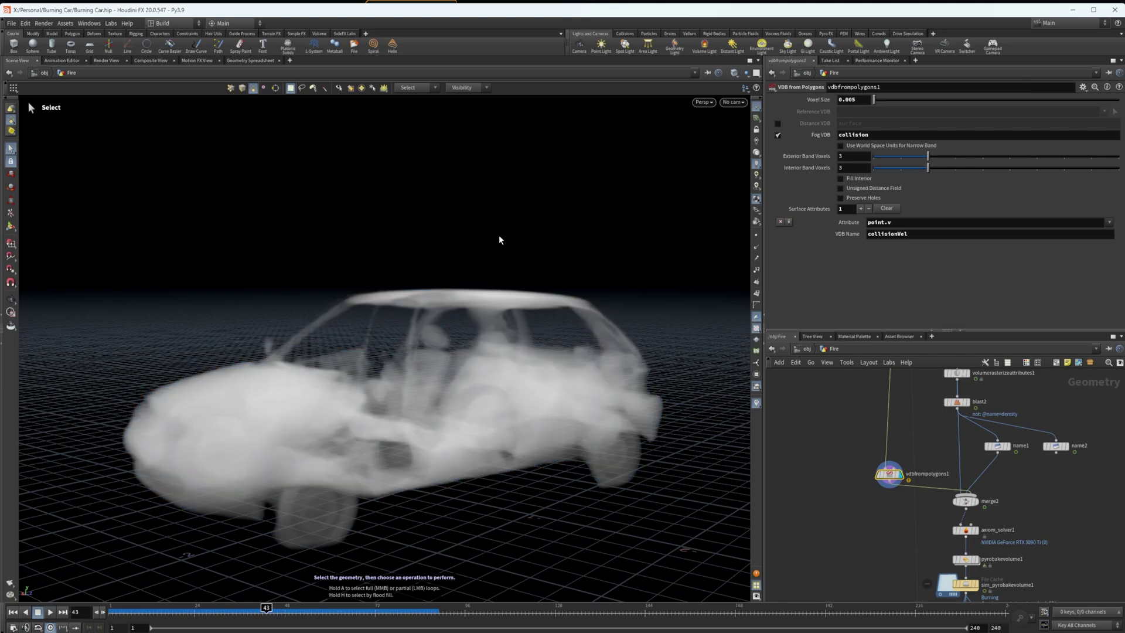
alt+drag(472, 226, 511, 261)
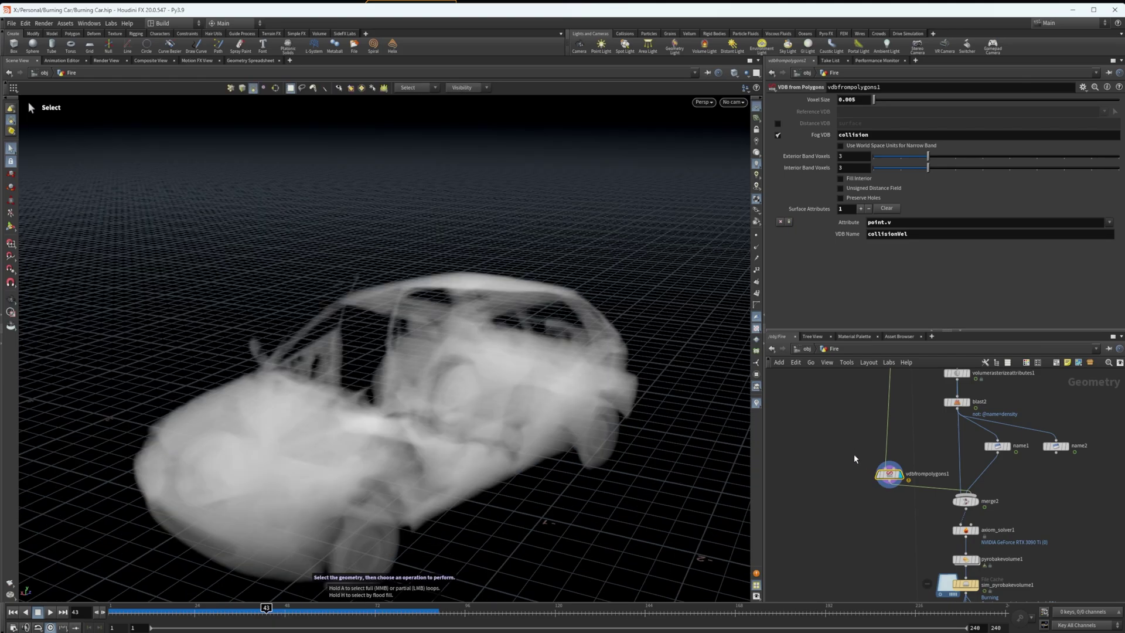
Step: Review the voxel size, the collision fog VDB name, and the point.v surface attribute with its collisionVel VDB name
drag(861, 99, 832, 100)
click(856, 272)
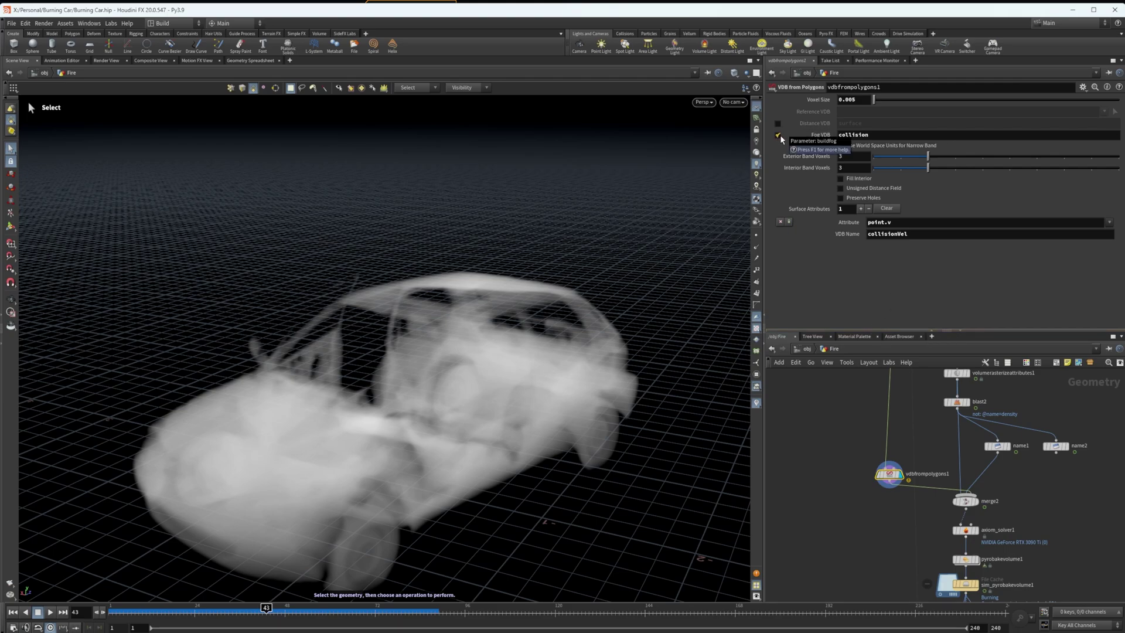
drag(881, 134, 814, 126)
click(865, 295)
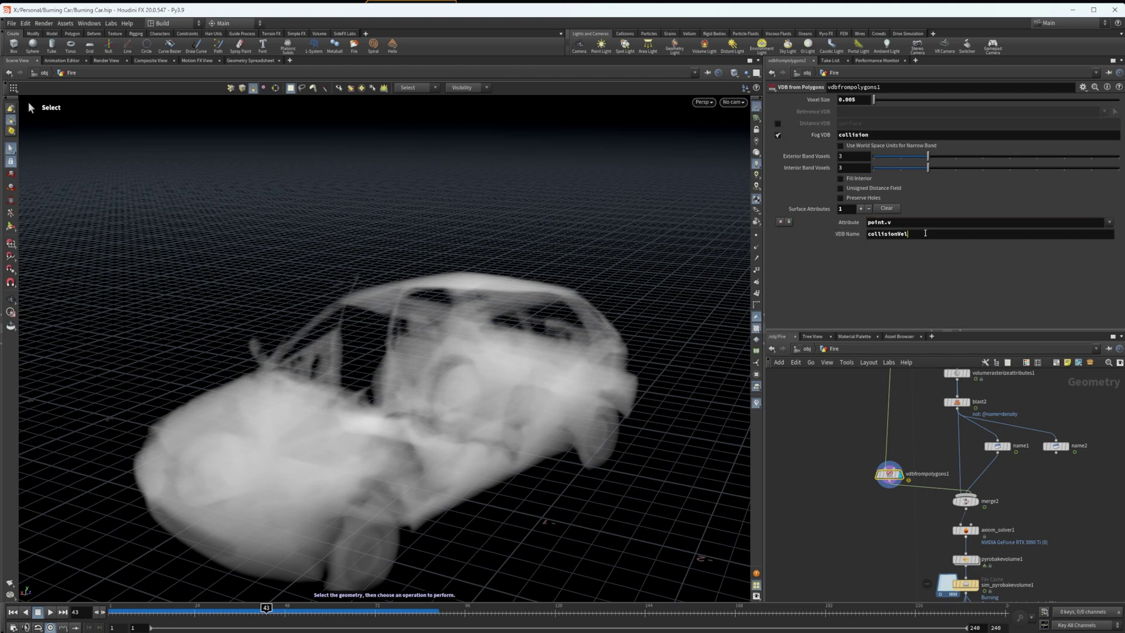
key(Tab)
drag(914, 224, 846, 211)
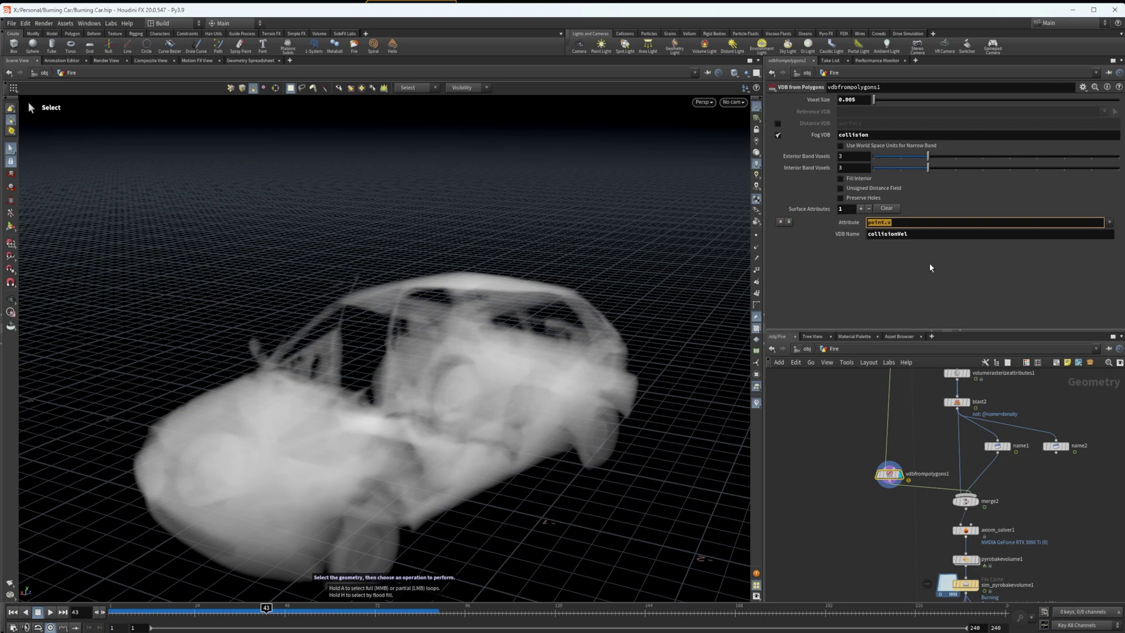
Step: Display merge2 and inspect the combined source and collision volumes from another angle
middle_drag(843, 527, 780, 434)
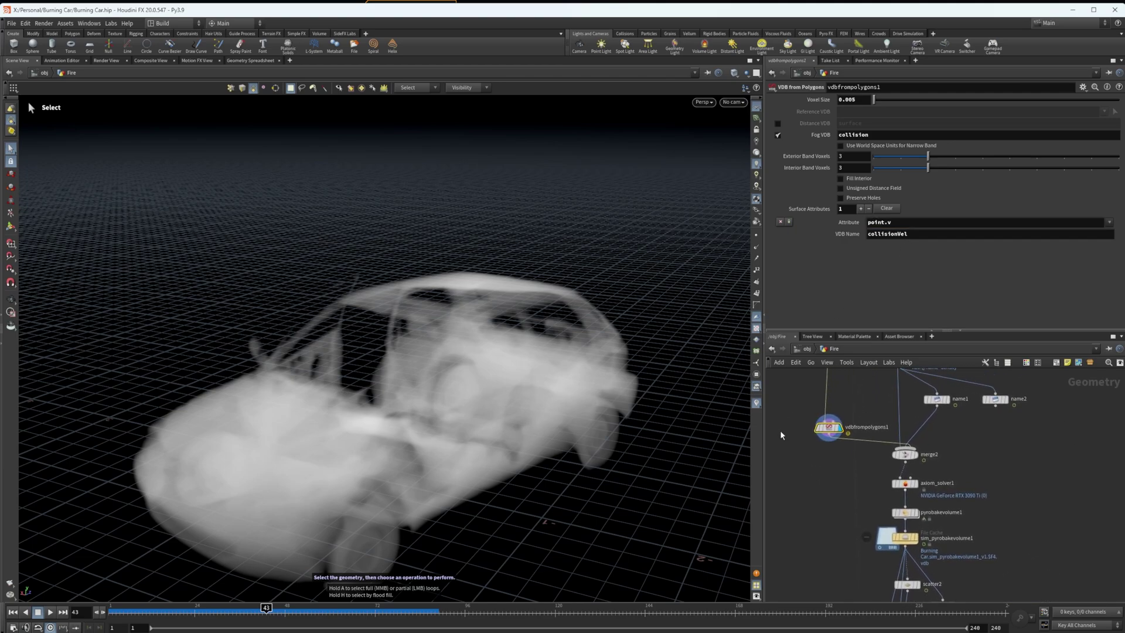
click(915, 454)
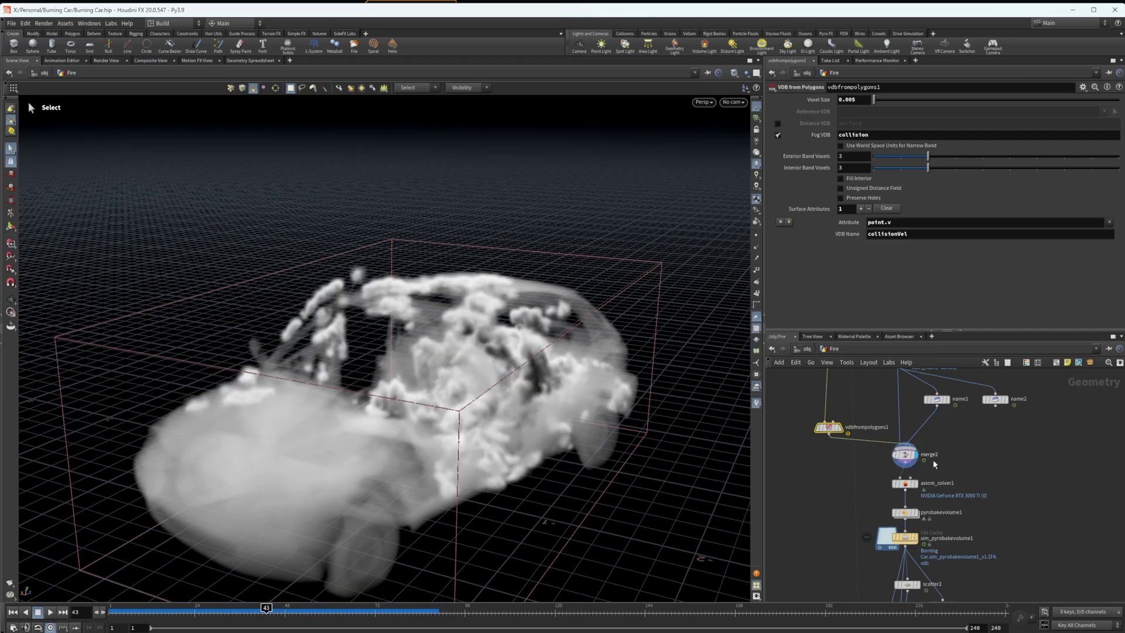
alt+drag(463, 427, 502, 319)
scroll(959, 466, up, 1)
Step: Display axiom_solver1 at frame 1 and inspect the solver's volumes inside the bounding box from several angles
middle_drag(961, 465, 965, 432)
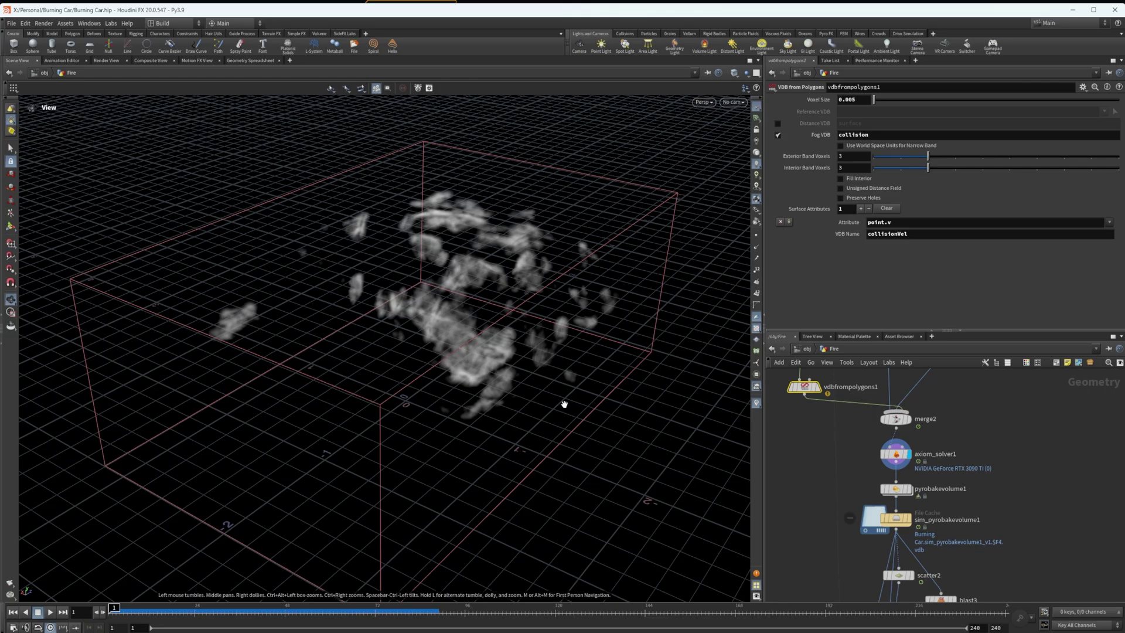
alt+drag(566, 417, 574, 365)
drag(389, 283, 413, 276)
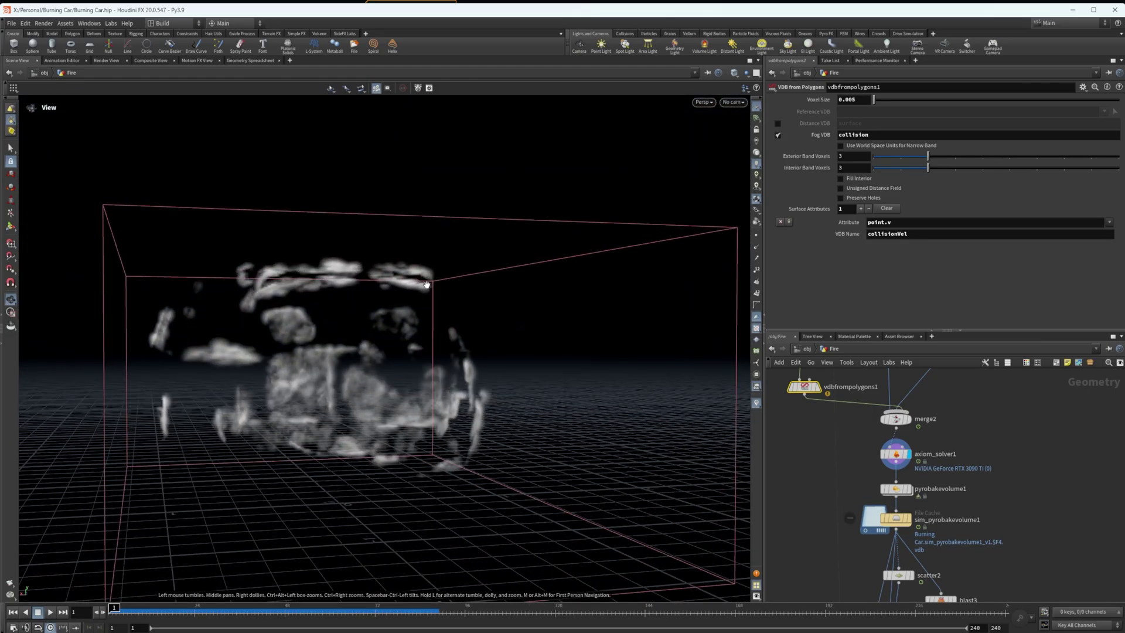
Step: Play the first frames of the axiom_solver1 simulation and inspect the rising smoke from several angles
drag(278, 280, 423, 445)
drag(200, 367, 156, 397)
drag(481, 339, 489, 329)
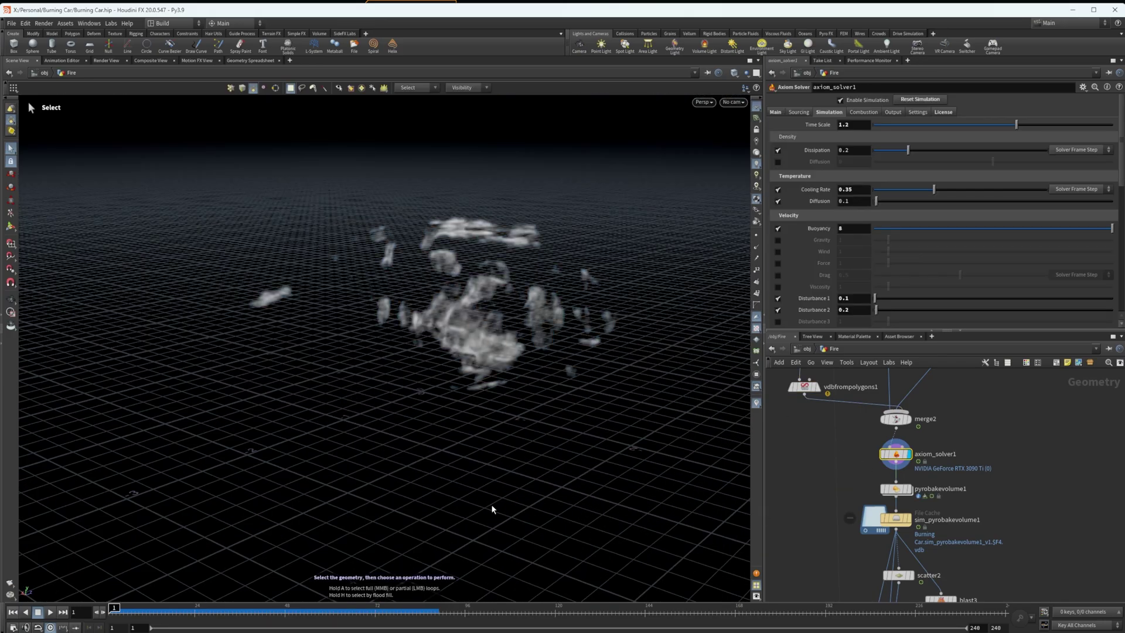
click(49, 612)
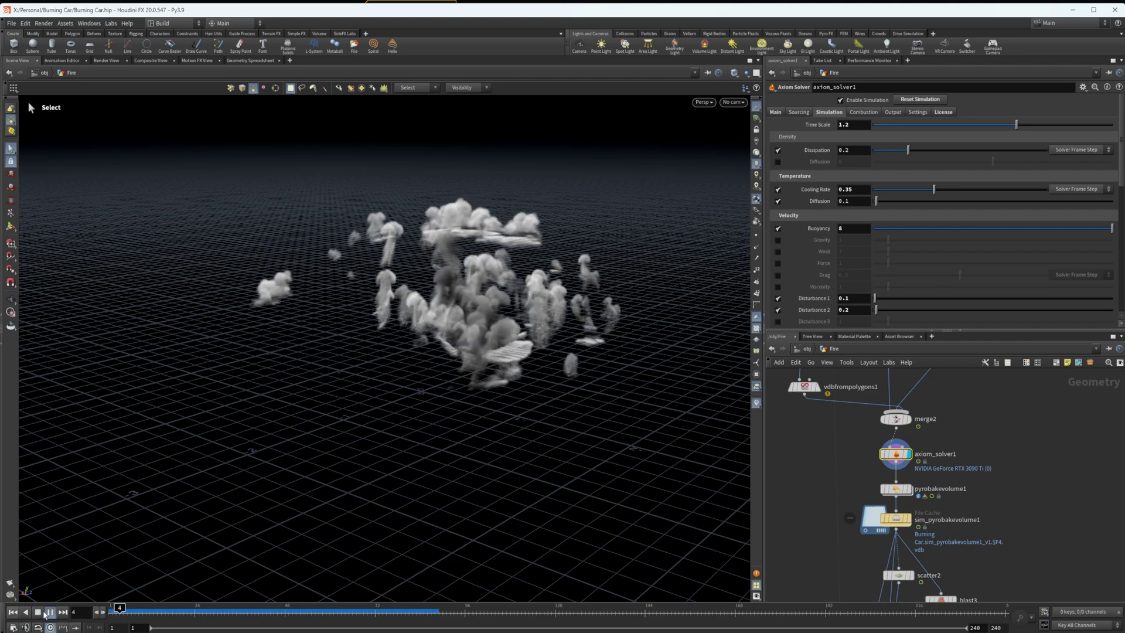
key(Escape)
drag(385, 354, 389, 324)
drag(514, 287, 505, 351)
Step: Check how the name2 node renames the density group to fuel for the solver
middle_drag(1034, 406, 1034, 525)
drag(1024, 514, 936, 469)
click(993, 526)
middle_drag(1000, 548, 984, 422)
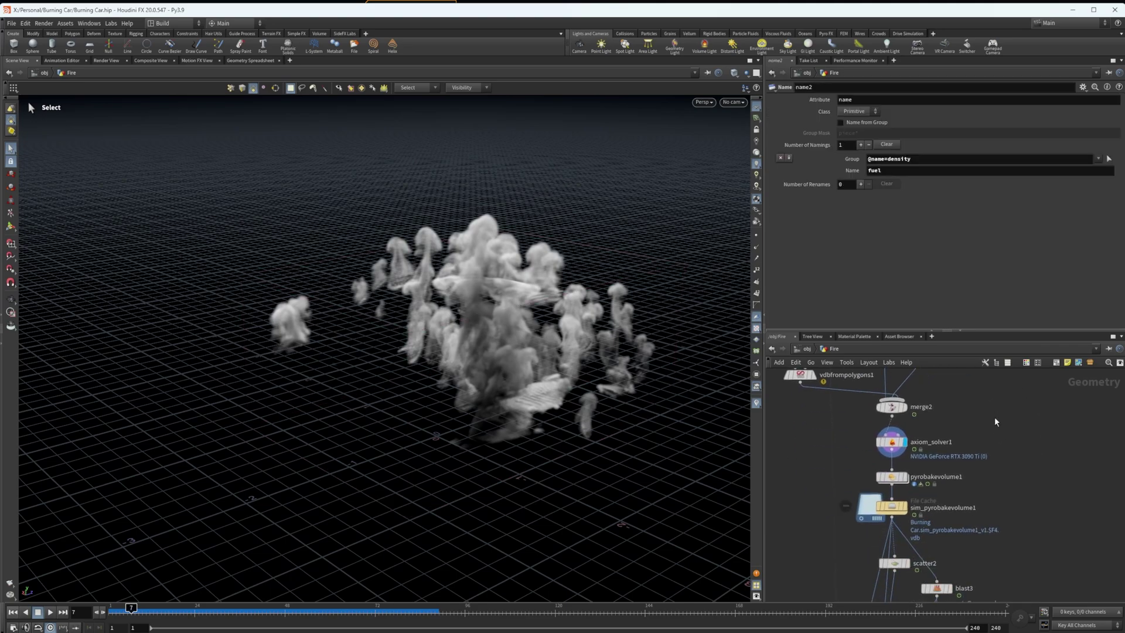
middle_drag(829, 487, 831, 465)
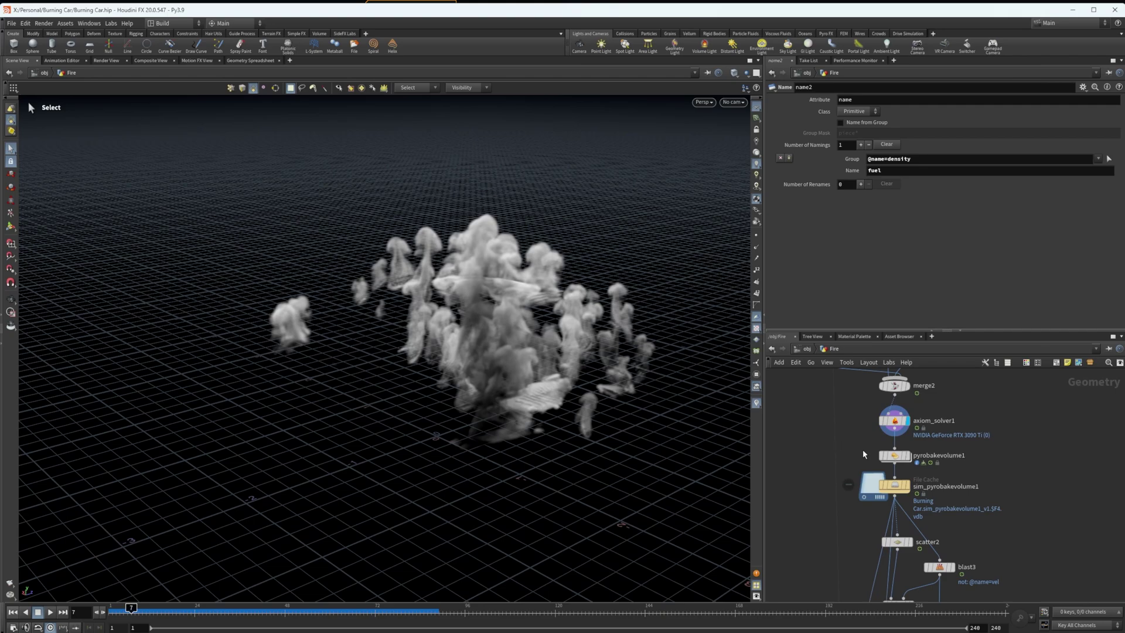
Step: Display pyrobakevolume1 and toggle its Fire shading off and on to compare the look
click(906, 455)
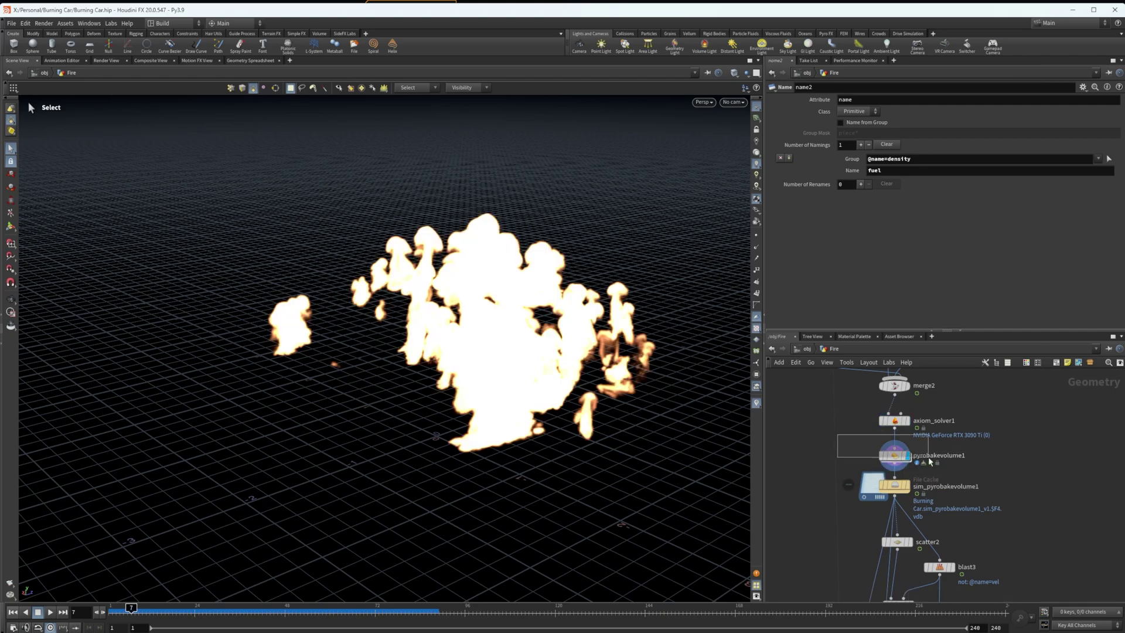
click(930, 461)
click(820, 151)
click(783, 165)
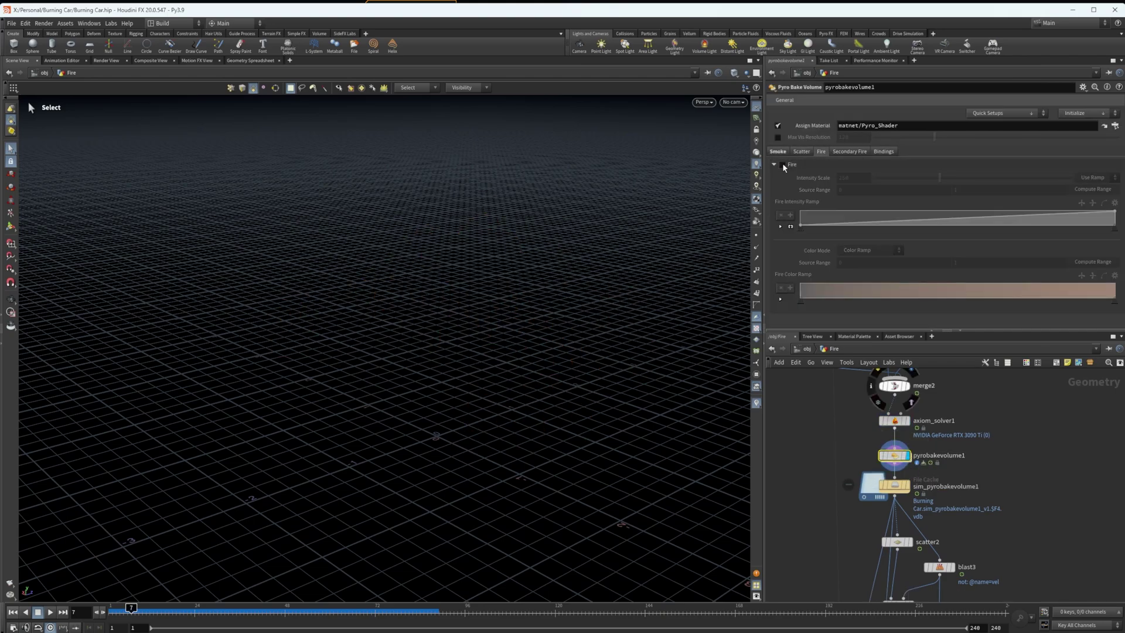
click(782, 164)
click(783, 165)
Step: Toggle the Smoke, Fire and Scatter components of pyrobakevolume1 to compare smoke alone with smoke lit by scatter
click(778, 151)
click(782, 165)
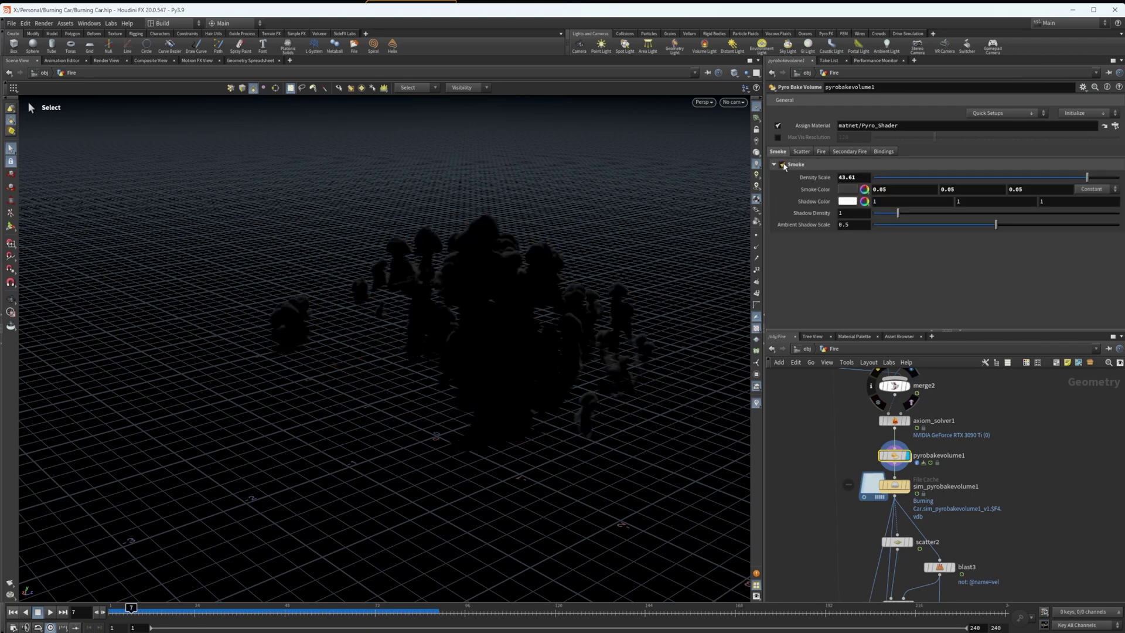
click(784, 165)
click(821, 151)
click(784, 165)
click(784, 165)
click(801, 151)
click(783, 165)
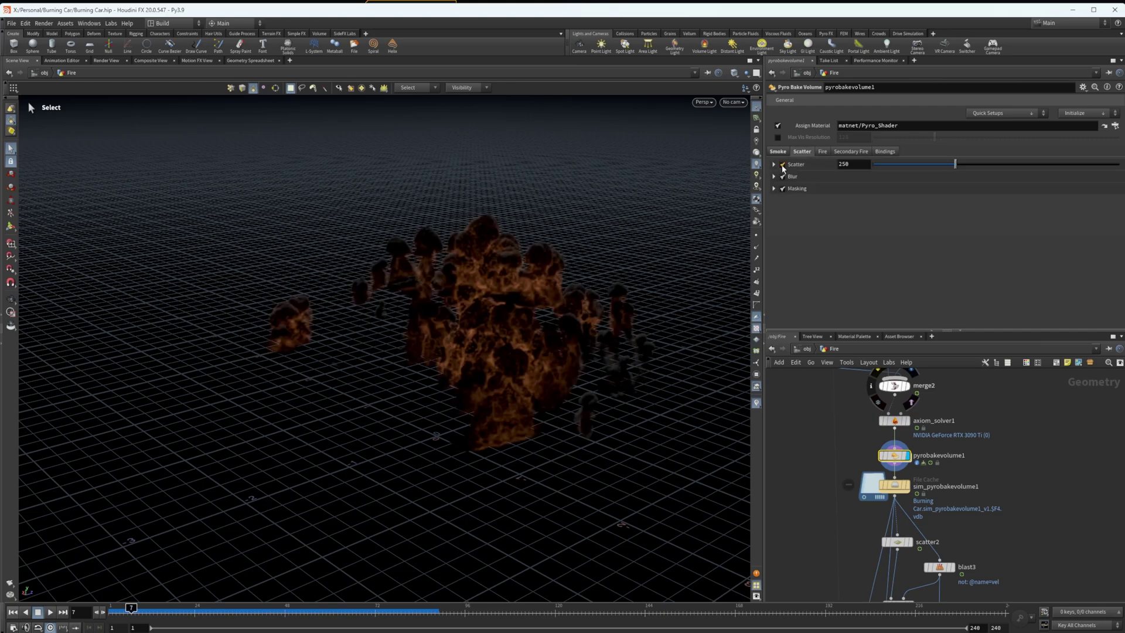
click(783, 164)
Step: Toggle fire and scatter again, disable Smoke, and re-enable Fire on pyrobakevolume1 to restore the fire-only display
click(821, 151)
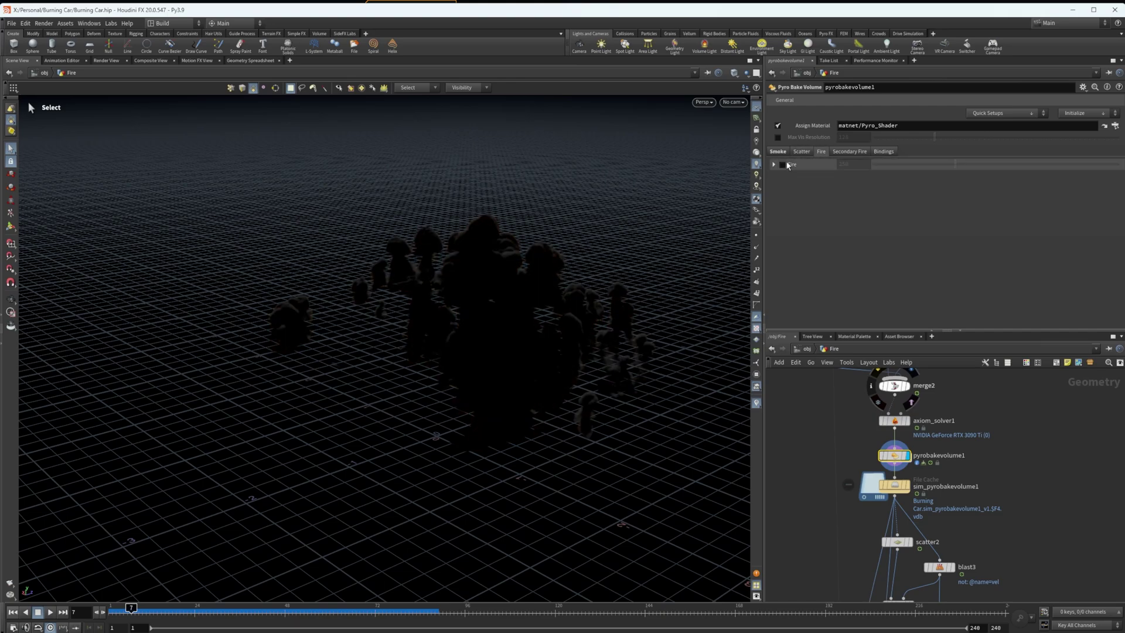
click(783, 165)
click(783, 164)
click(801, 151)
click(783, 165)
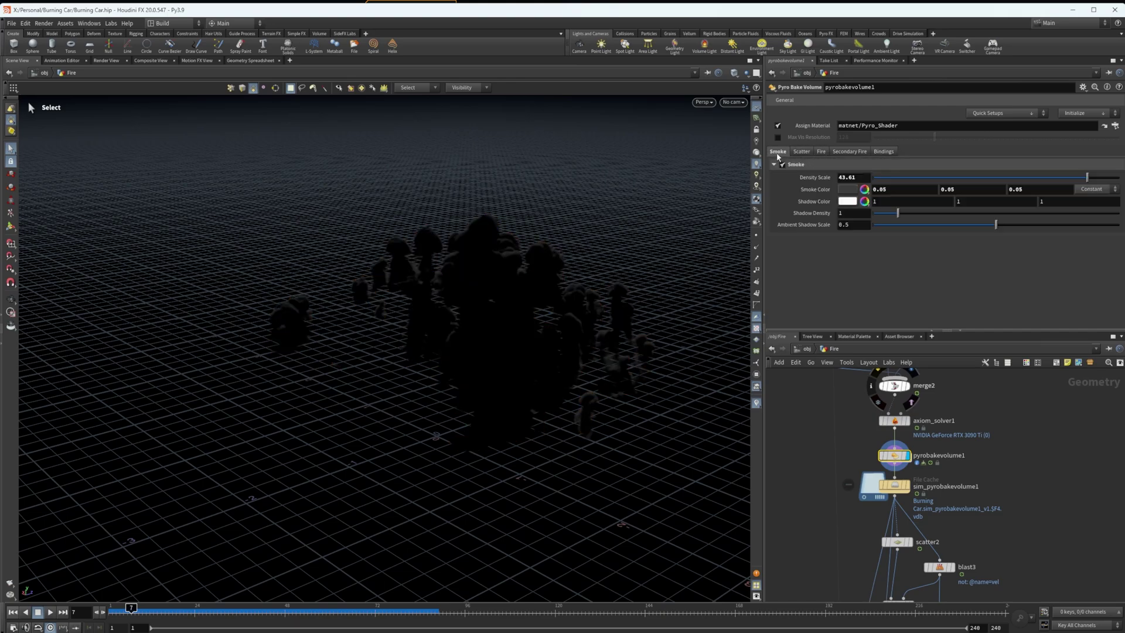
click(783, 164)
click(821, 152)
click(783, 164)
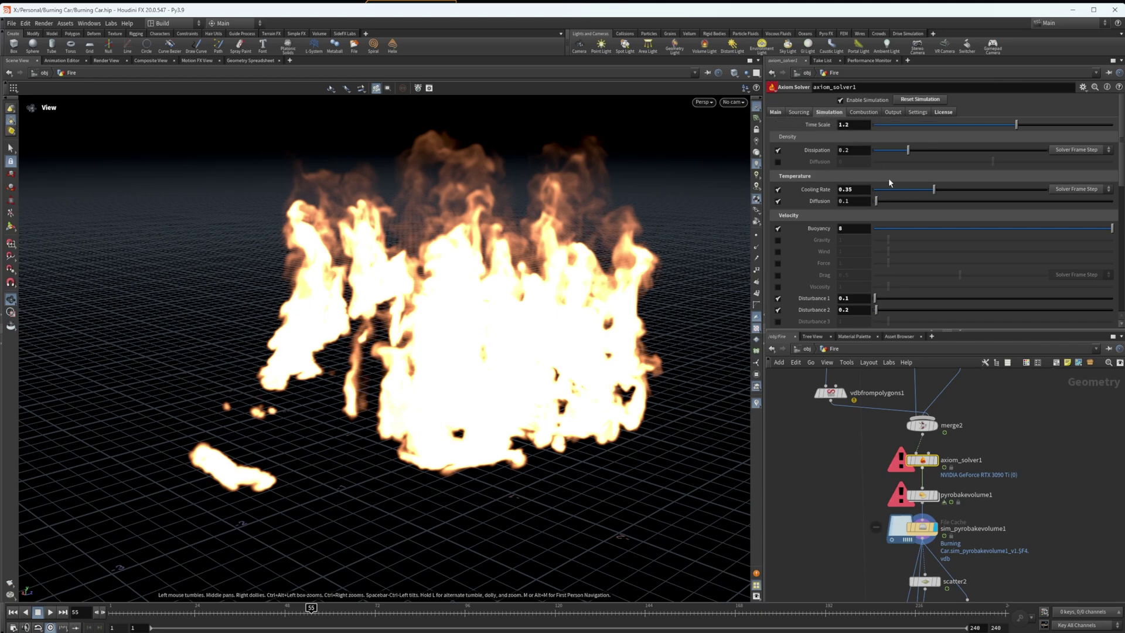
Step: Review axiom_solver1's simulation settings for time scale, dissipation, cooling rate, buoyancy, disturbance and turbulence
scroll(888, 177, down, 3)
scroll(888, 181, down, 1)
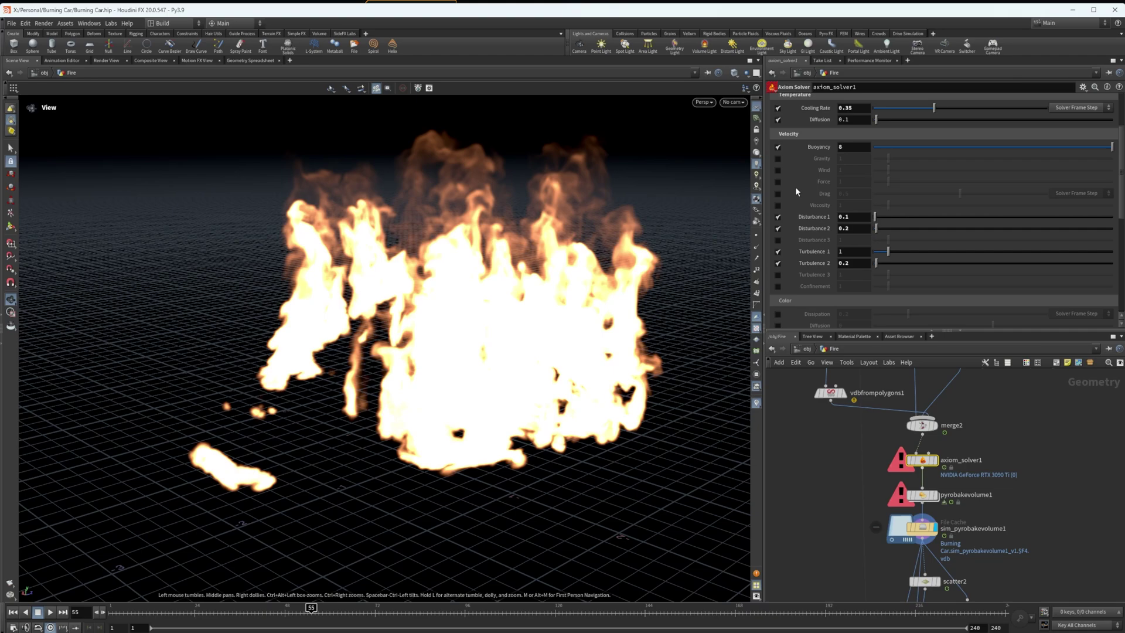
scroll(895, 170, up, 5)
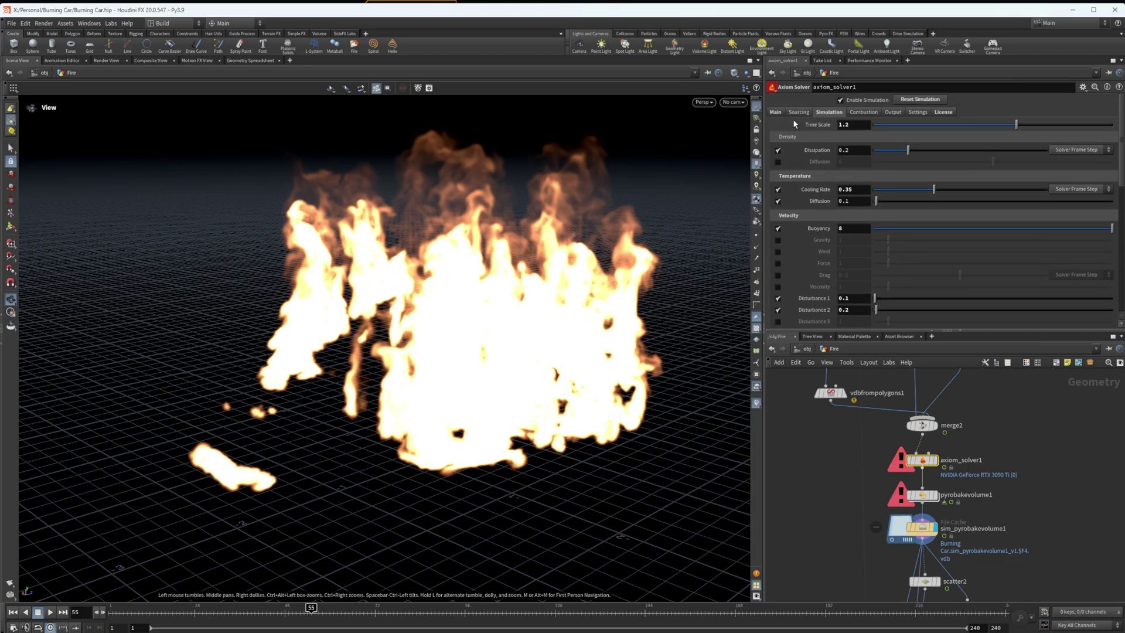
Step: Review the sim_pyrobakevolume1 file cache's base name, base folder and frame range
click(919, 527)
middle_drag(851, 524, 845, 457)
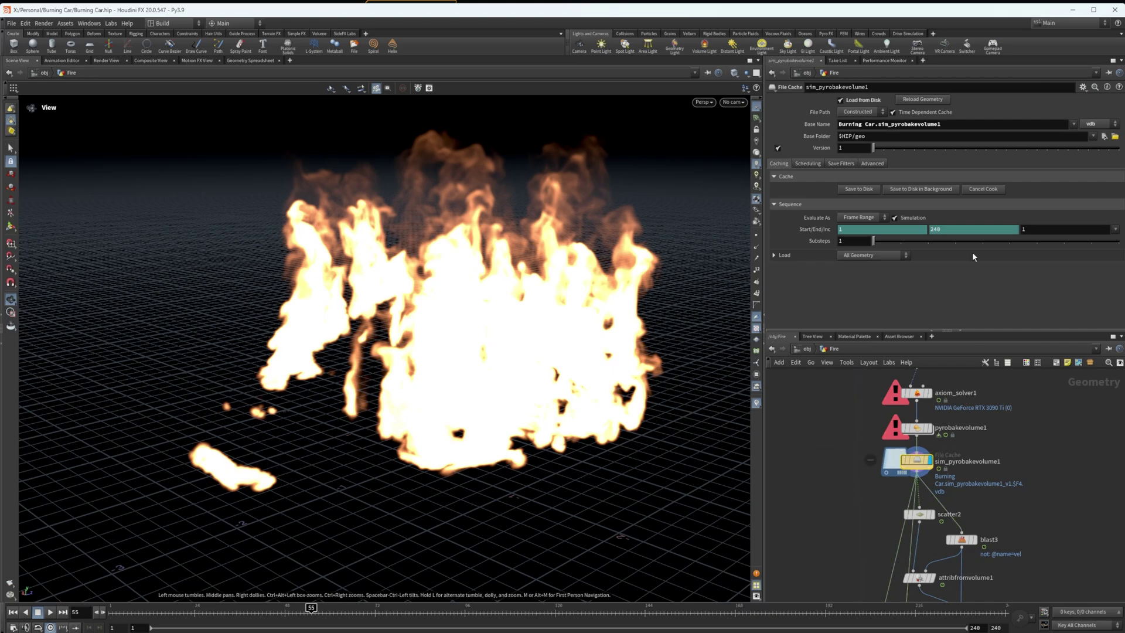
drag(940, 124, 838, 118)
key(Tab)
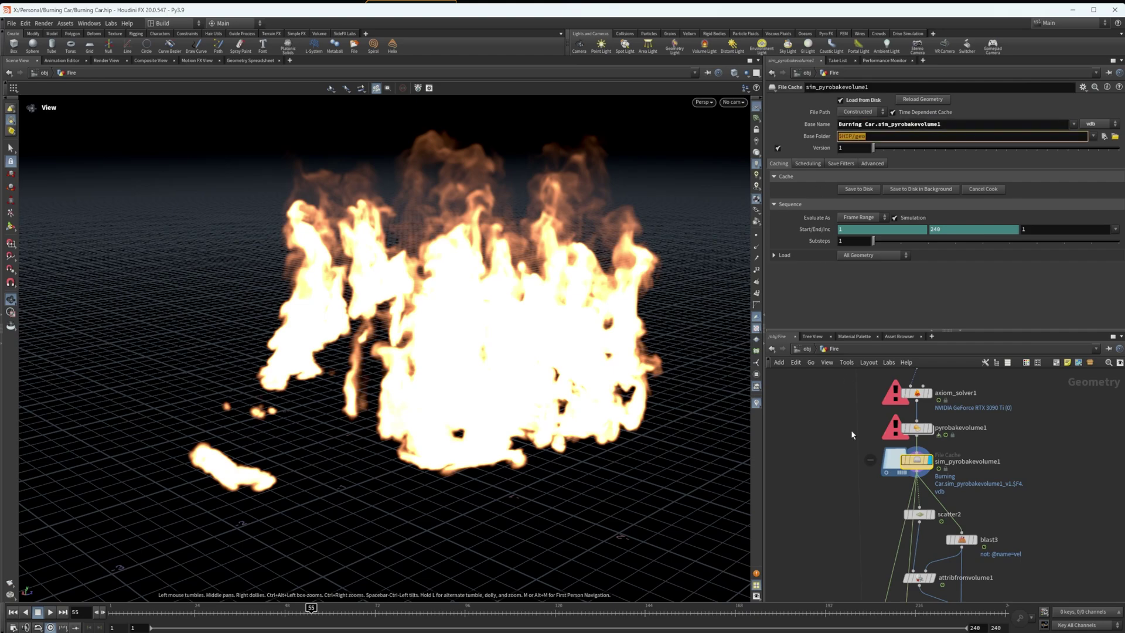
click(821, 472)
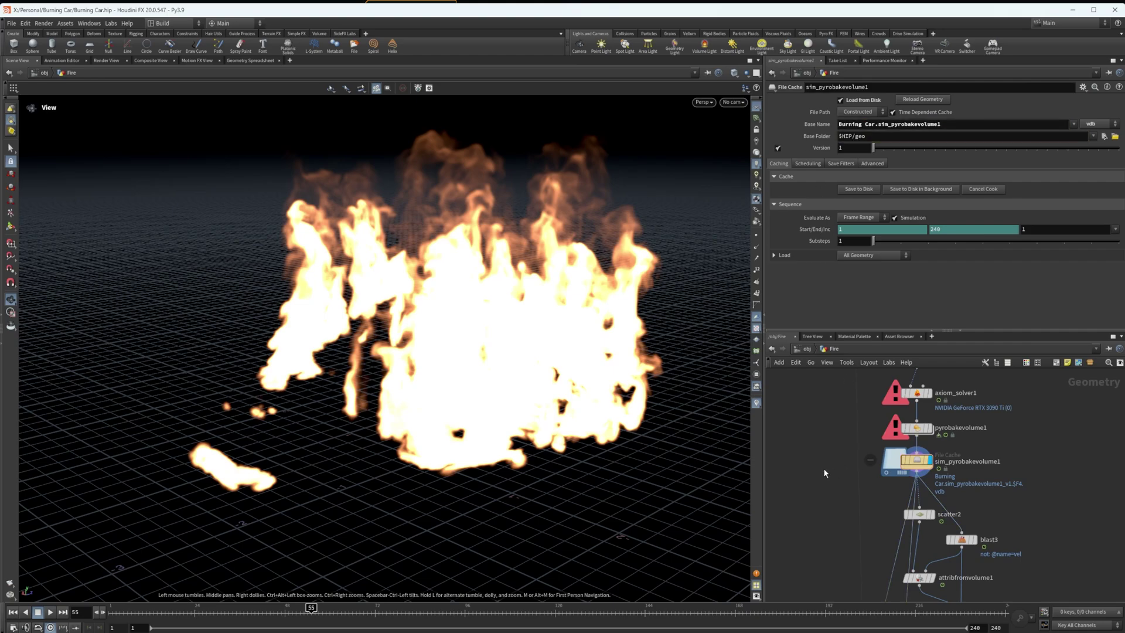
Step: Display scatter2, play its scattered points from frame 1, and inspect them from a low angle
scroll(824, 469, up, 2)
middle_drag(855, 534, 815, 479)
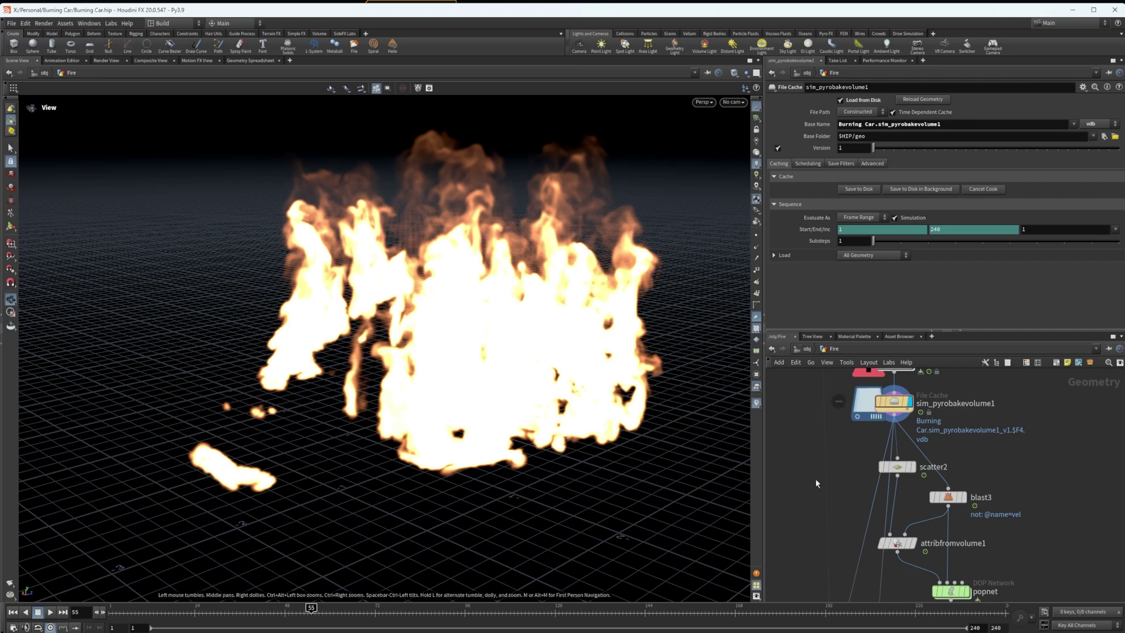
click(913, 466)
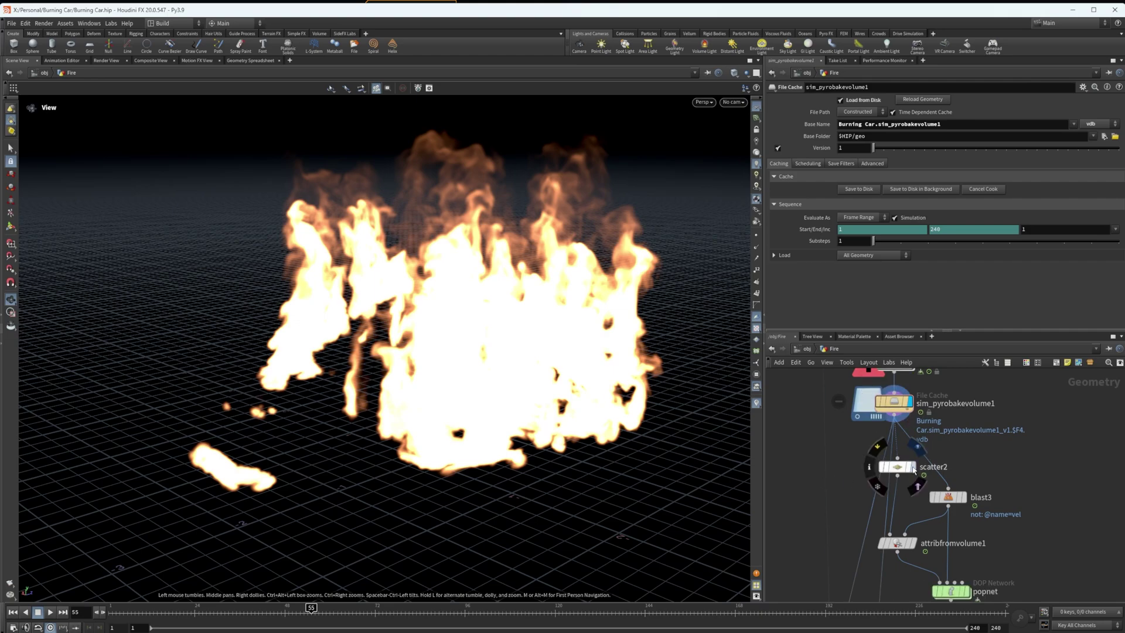
click(117, 615)
click(50, 611)
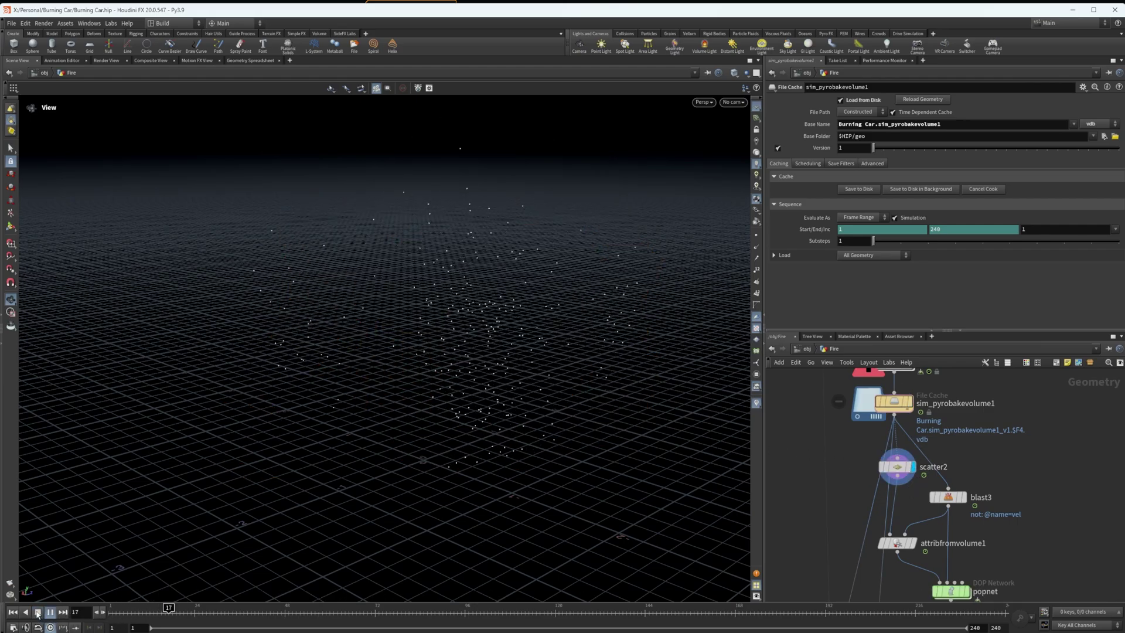
click(38, 613)
drag(495, 298, 530, 297)
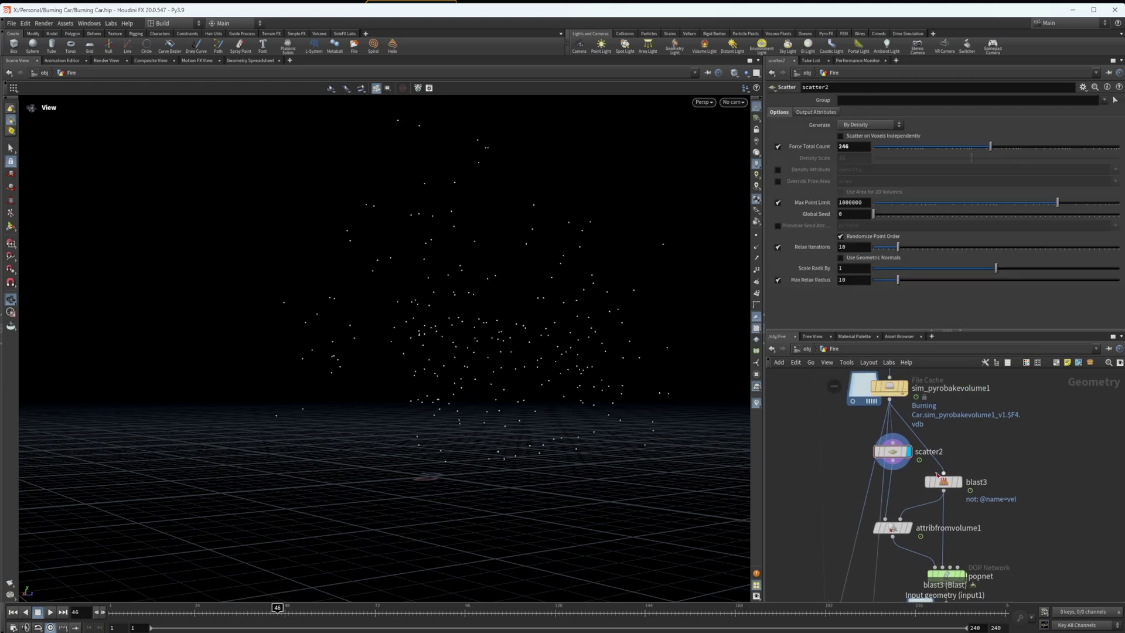
drag(948, 482, 956, 464)
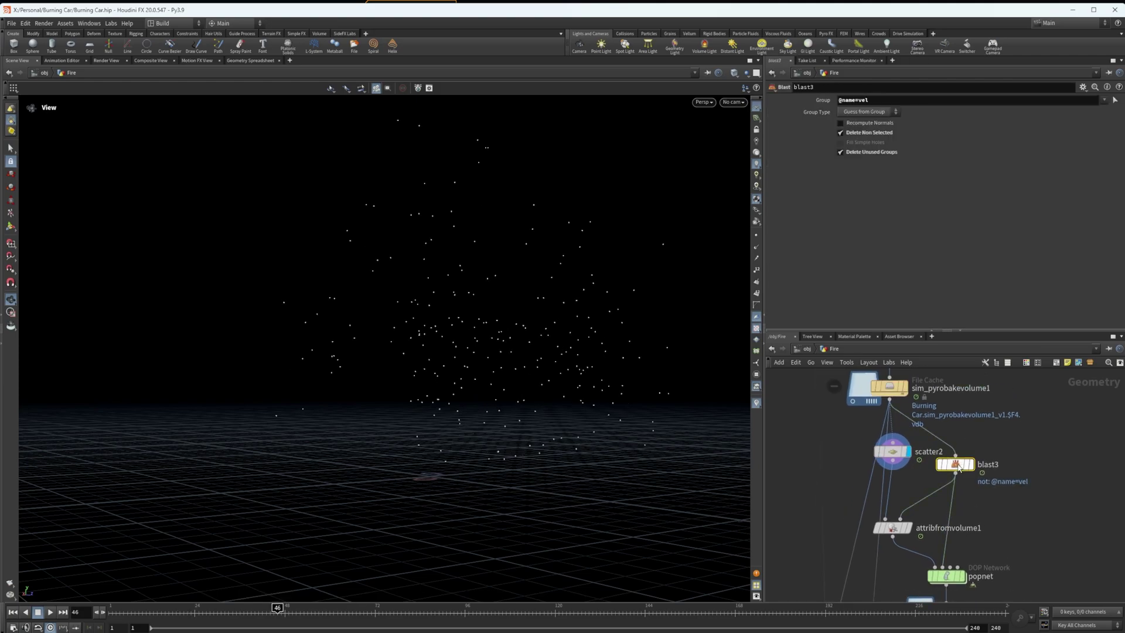
double_click(889, 100)
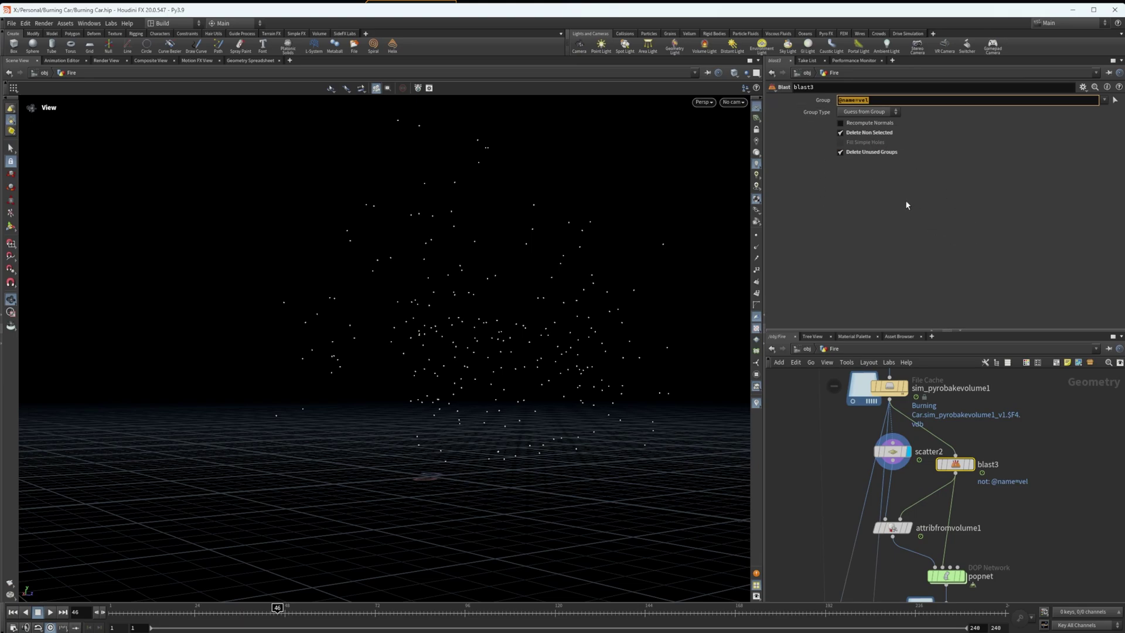
click(888, 388)
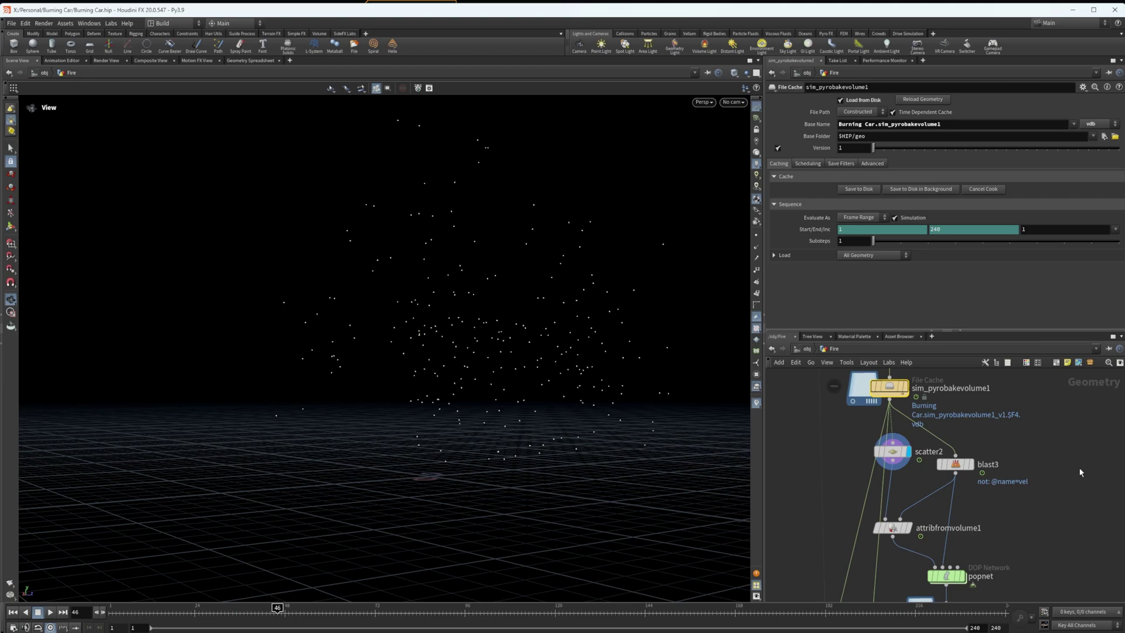
Step: Review attribfromvolume1's v attribute name and its inputs from scatter2 and blast3
drag(1051, 430, 967, 484)
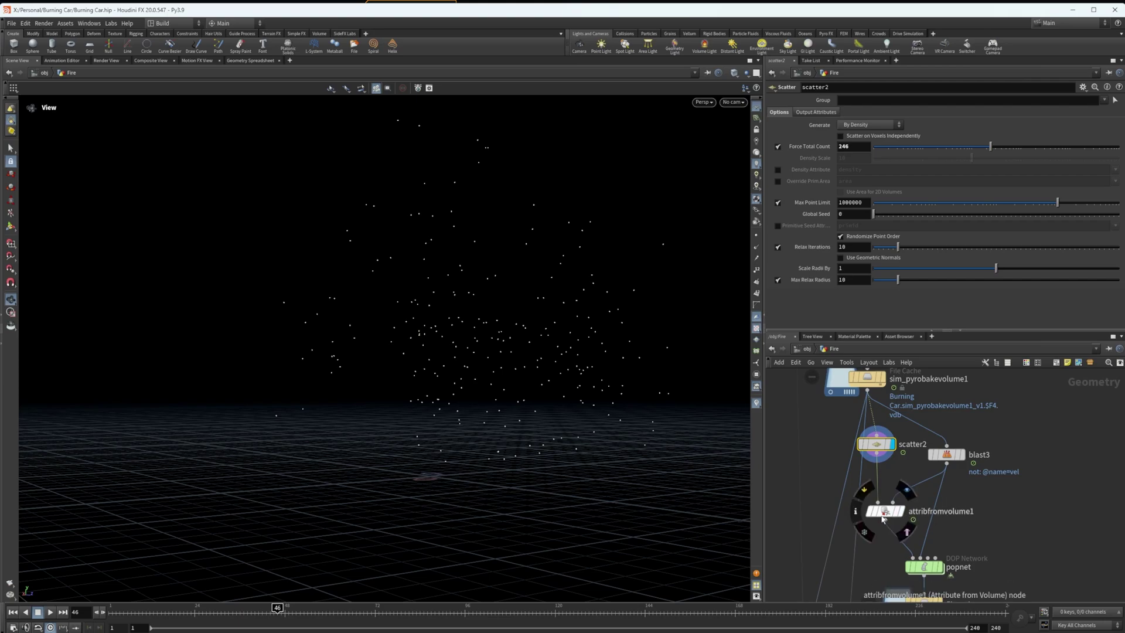
click(882, 517)
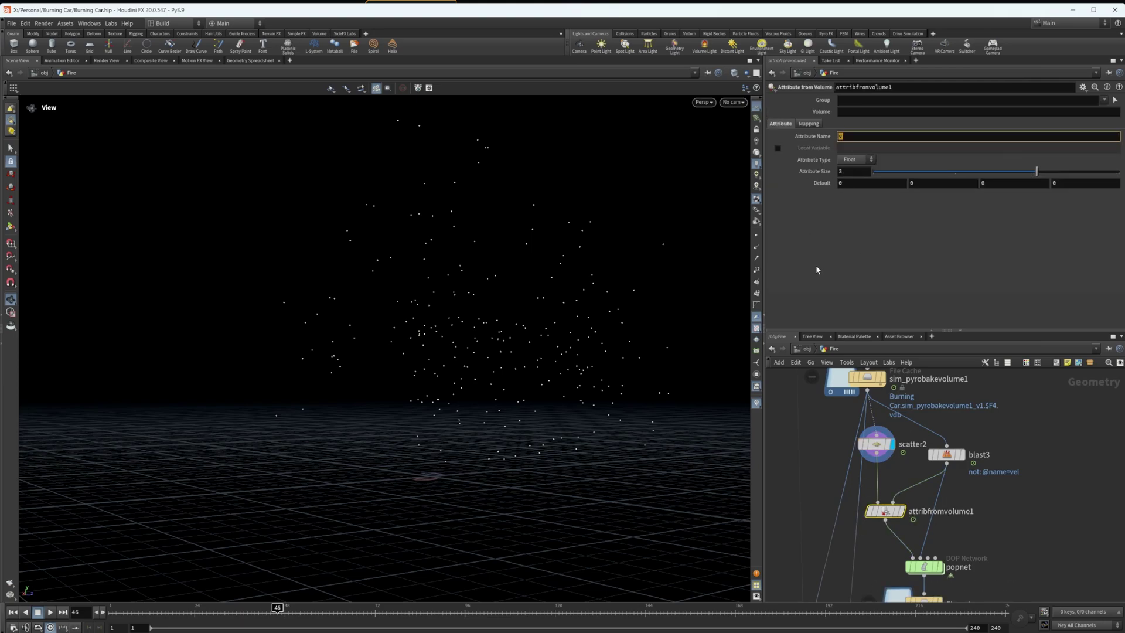
key(Return)
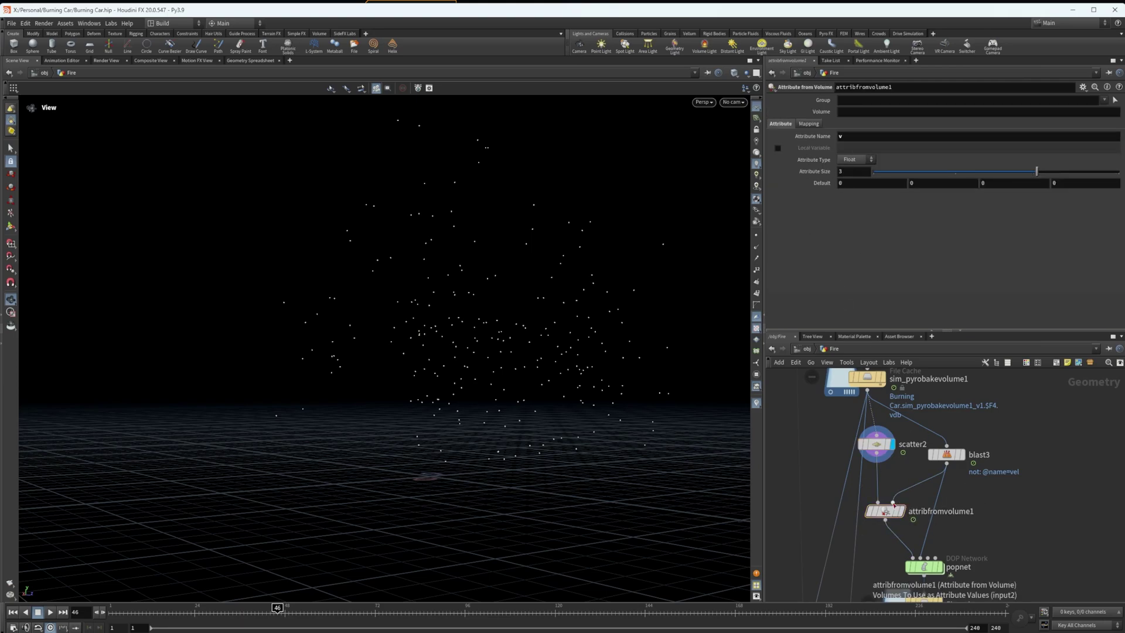
mouse_move(884, 517)
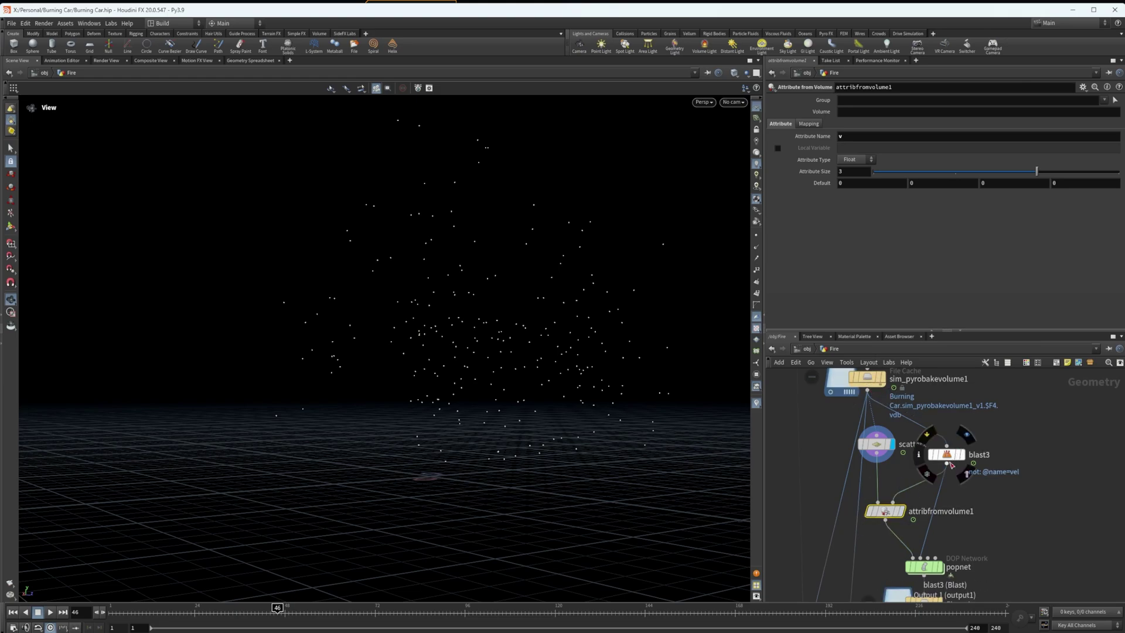
click(876, 447)
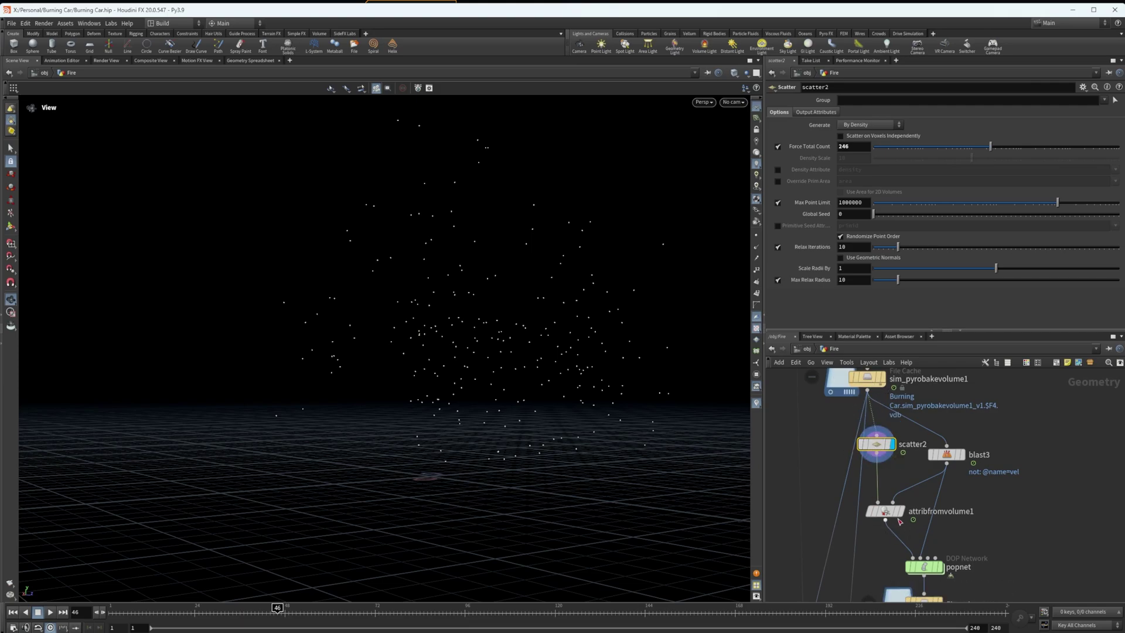
mouse_move(886, 515)
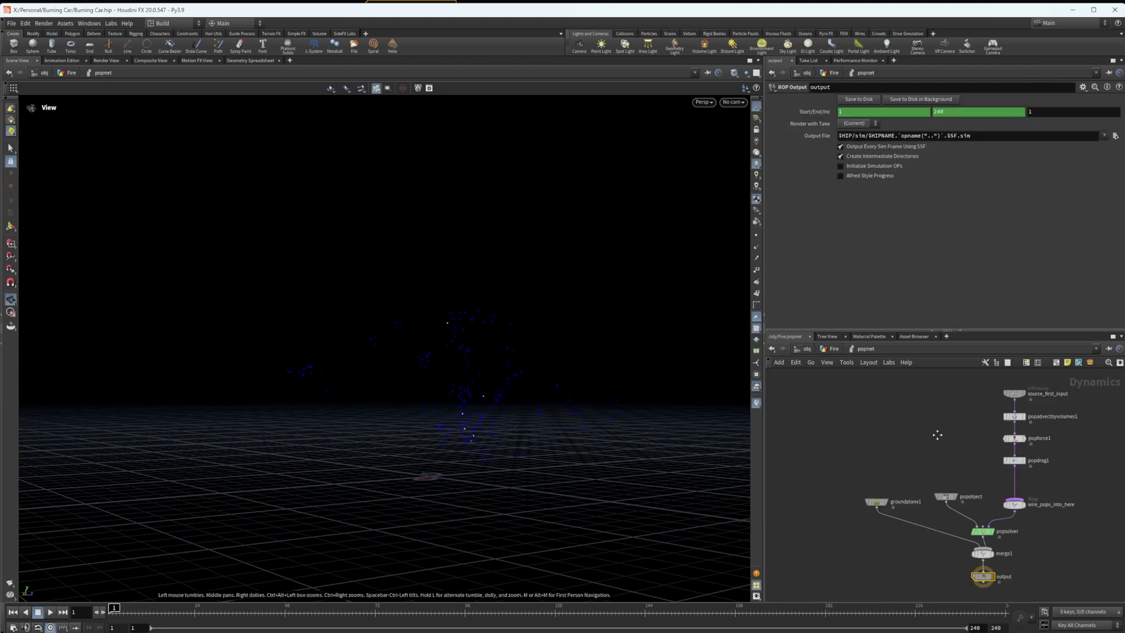
Step: Examine source_first_input inside popnet, with Points emission from the first context geometry, and trace it to popnet's first input
middle_drag(934, 434, 886, 437)
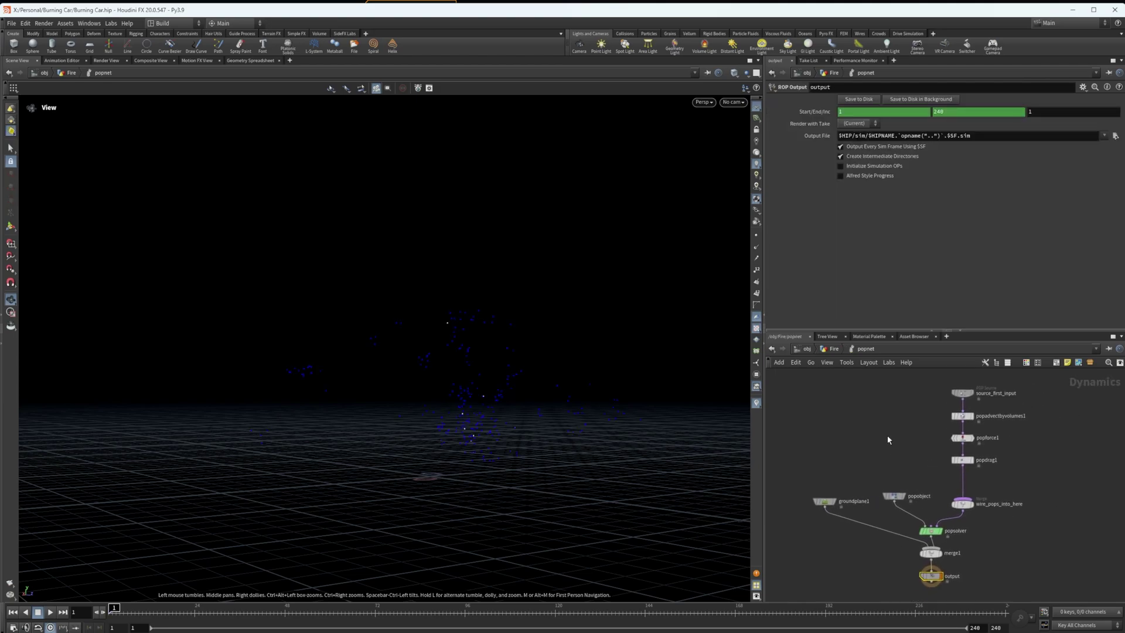
middle_drag(910, 371, 884, 431)
scroll(887, 430, up, 3)
middle_drag(862, 529, 863, 527)
scroll(862, 527, up, 1)
click(928, 445)
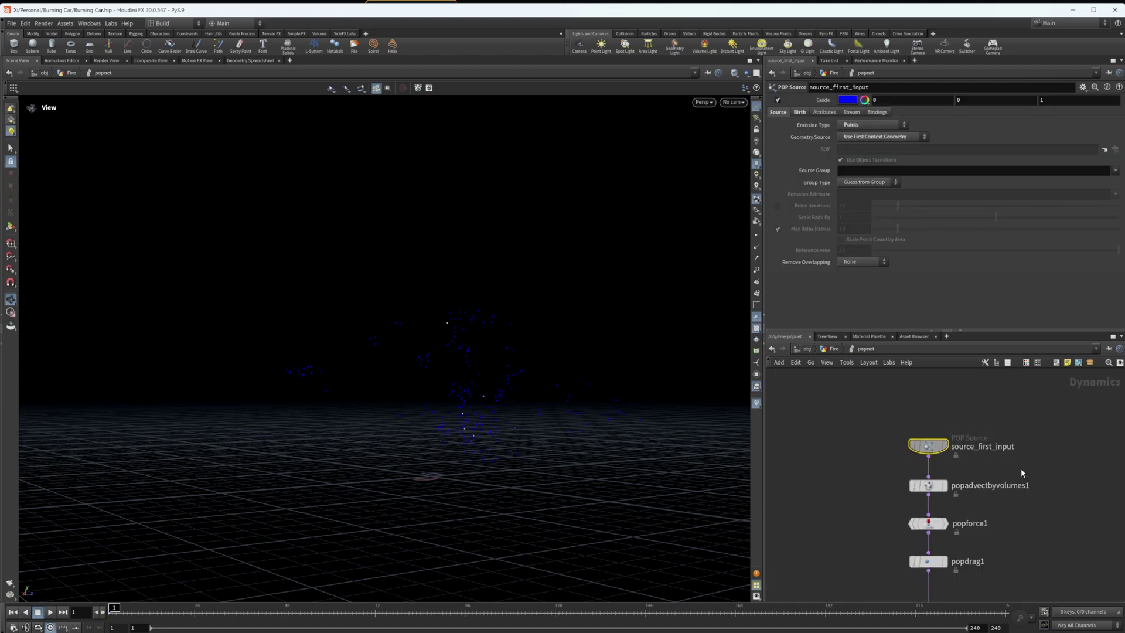
click(832, 349)
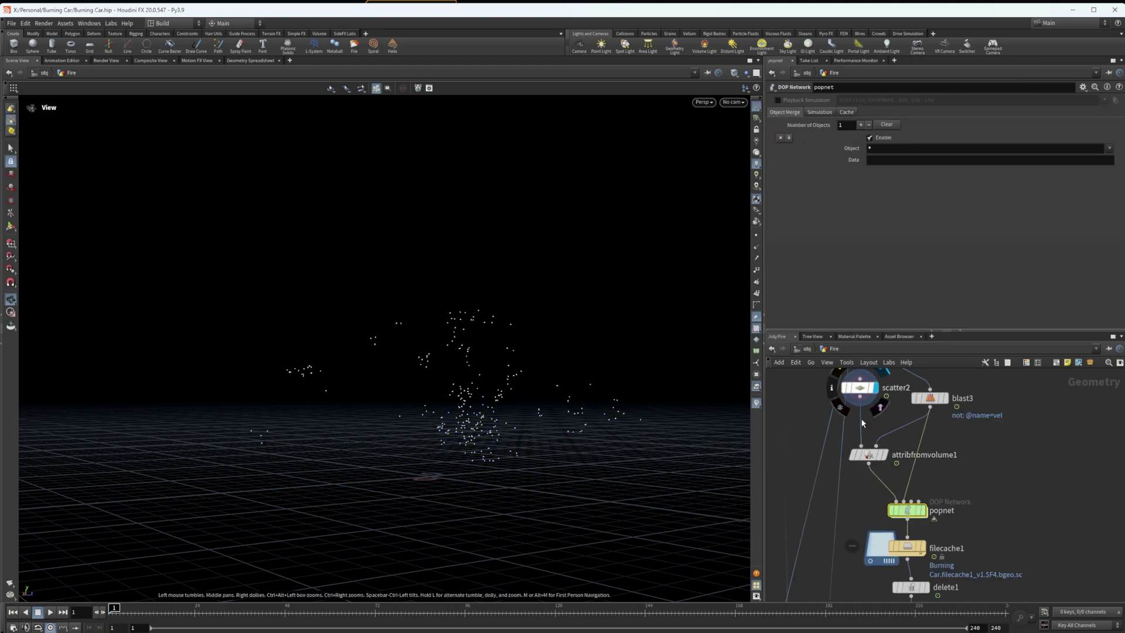
double_click(907, 510)
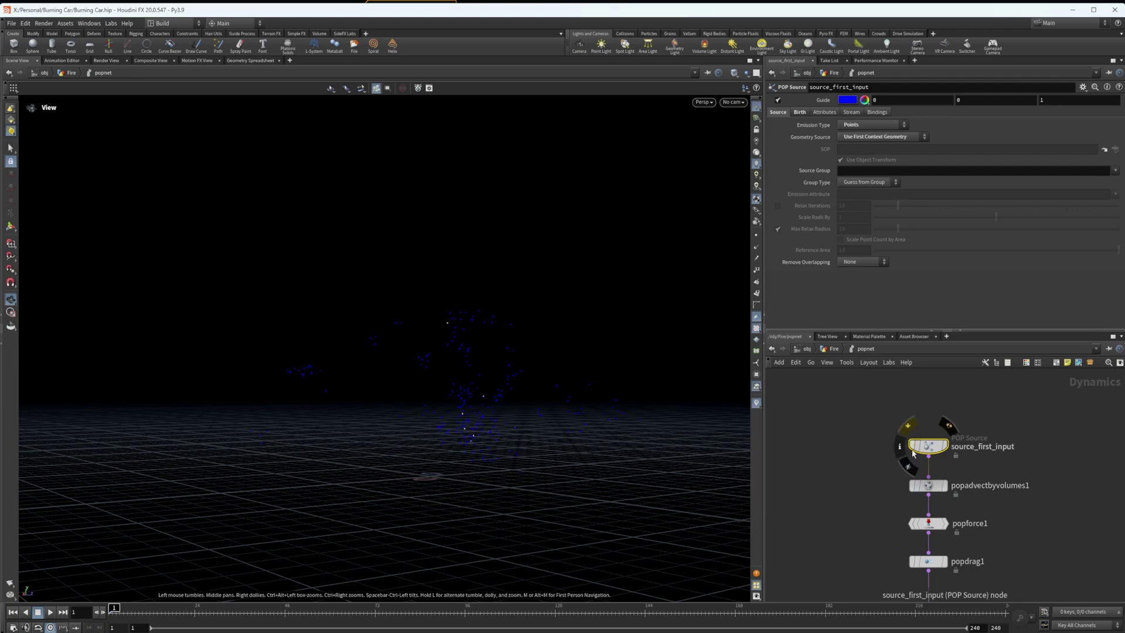
Step: Review popadvectbyvolumes1's second context geometry source and vel field, and trace them to blast3 in the Fire network
click(926, 485)
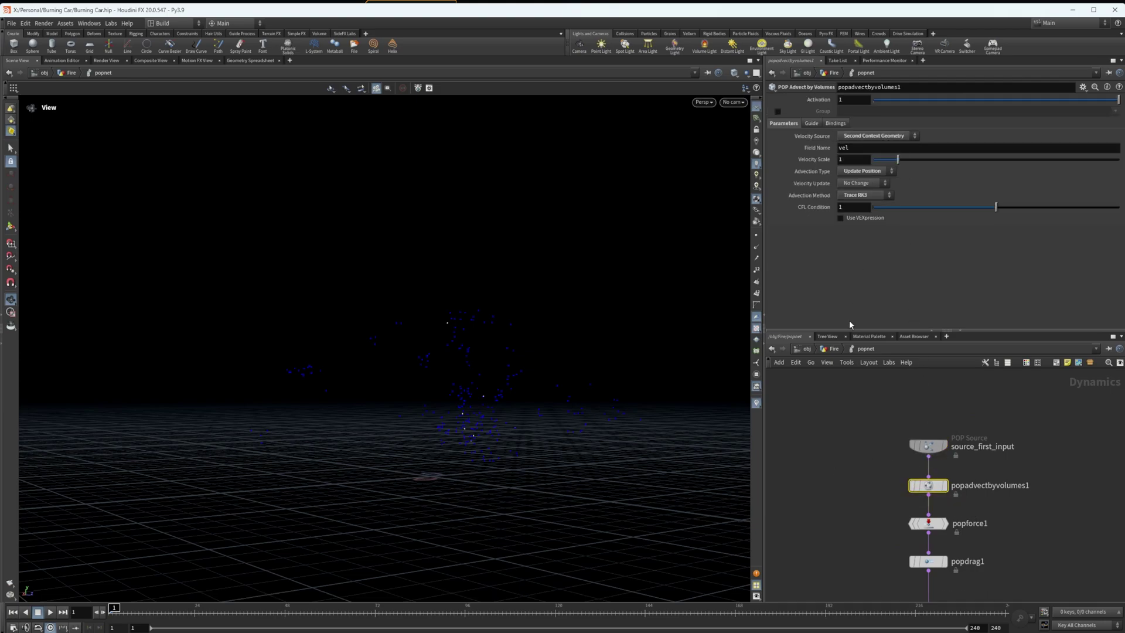
click(834, 349)
drag(951, 417, 951, 422)
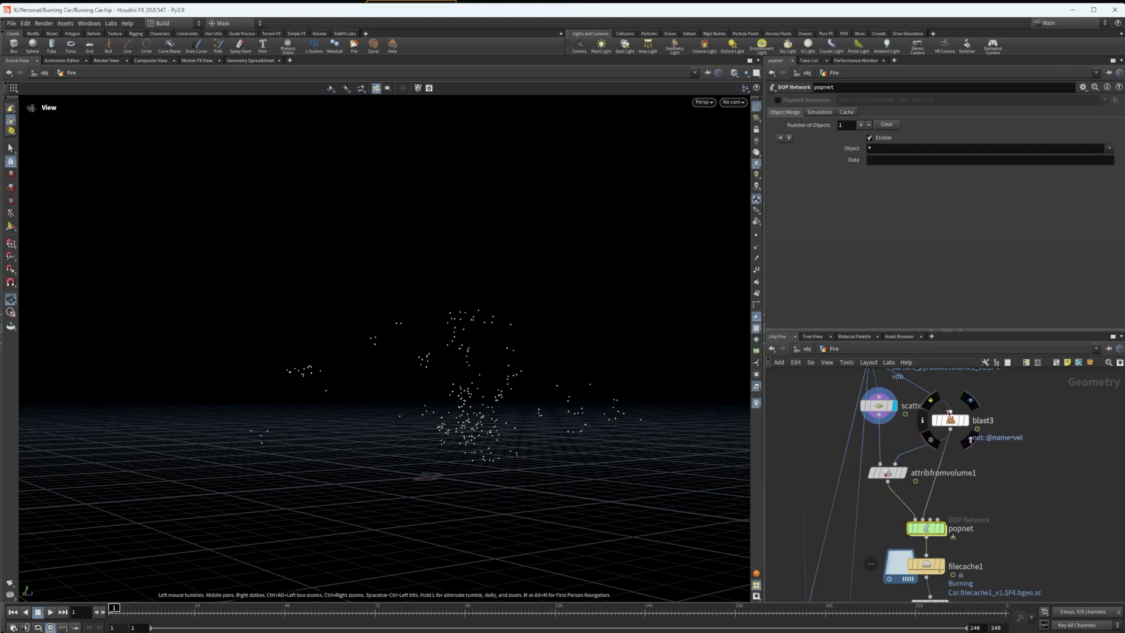
Step: Review the inputs feeding popnet and examine popadvectbyvolumes1's Advection Type and Advection Method options inside it
middle_drag(1006, 409, 1020, 450)
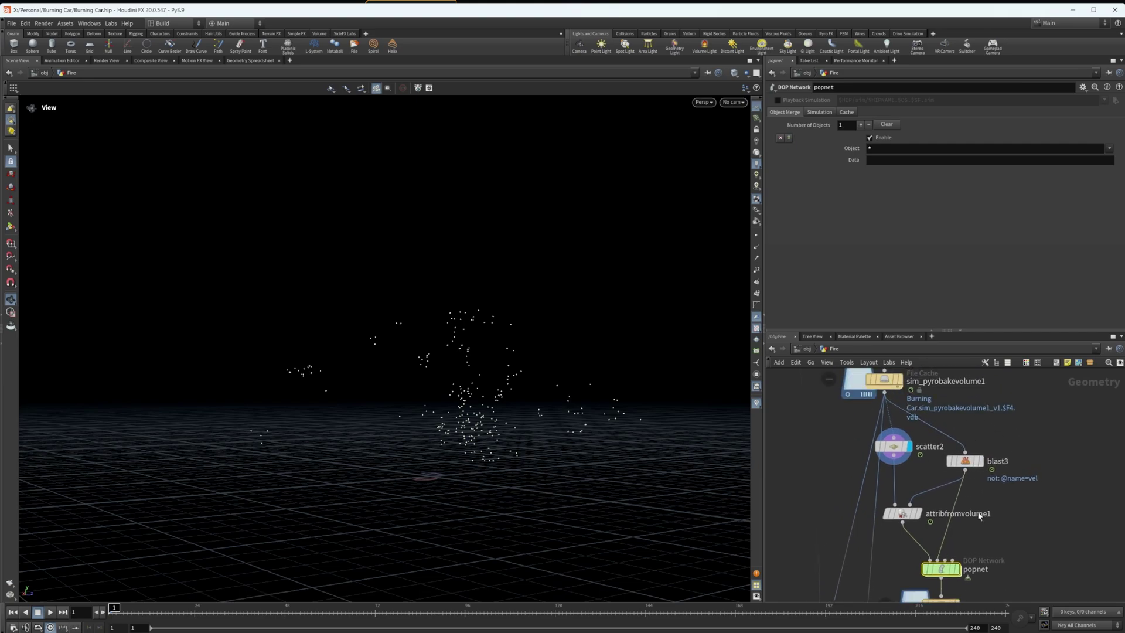
middle_drag(987, 525, 989, 472)
double_click(944, 516)
middle_drag(877, 513, 849, 474)
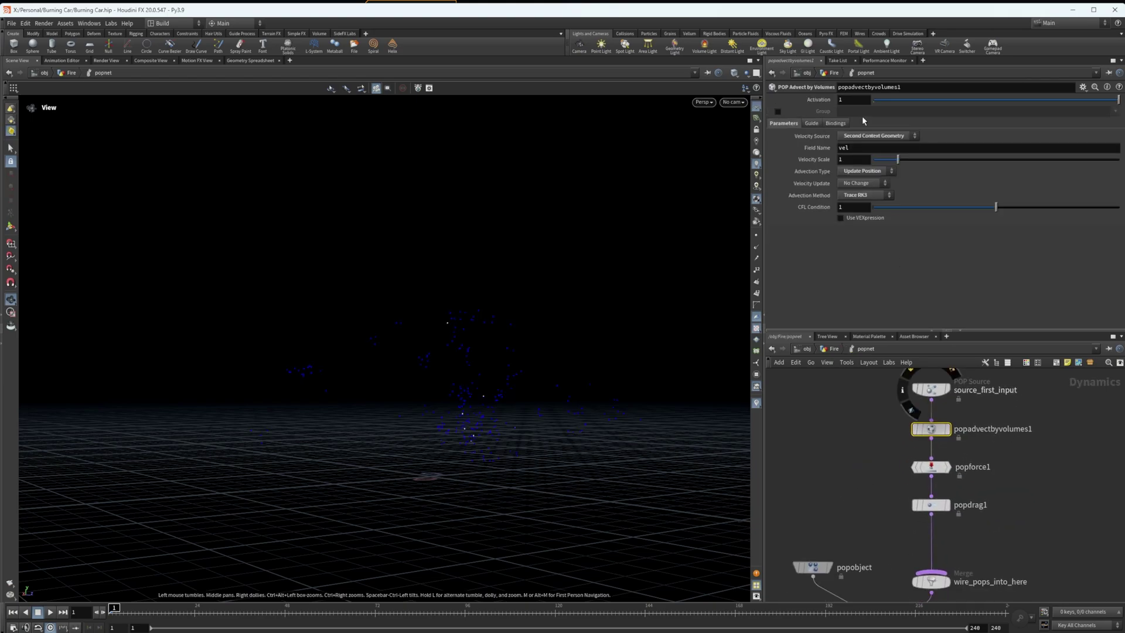
click(870, 175)
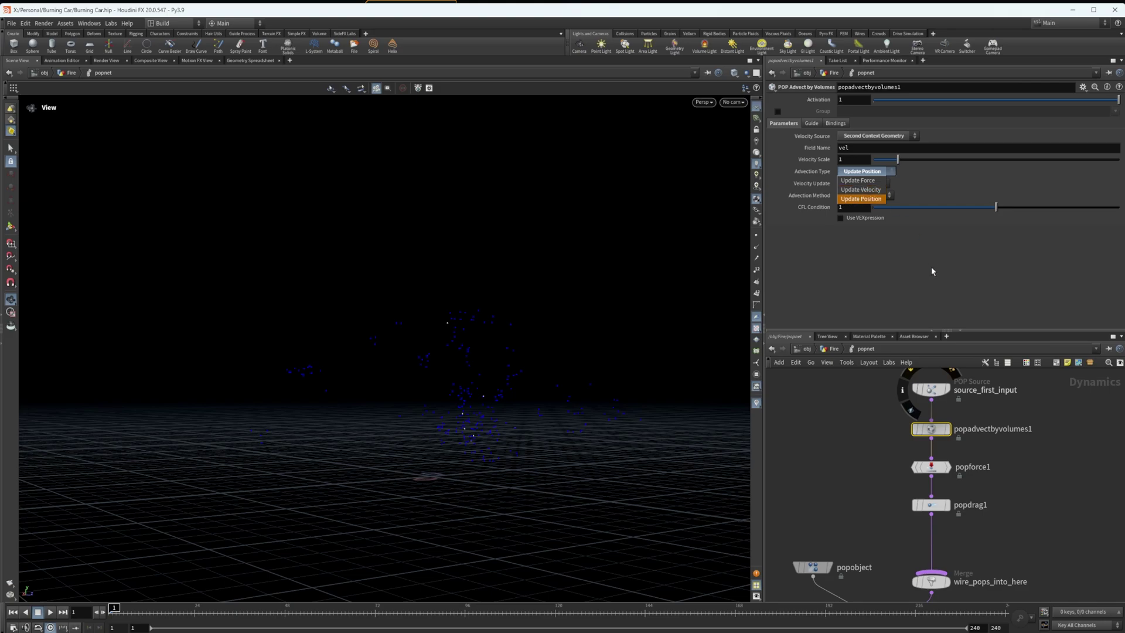
click(905, 238)
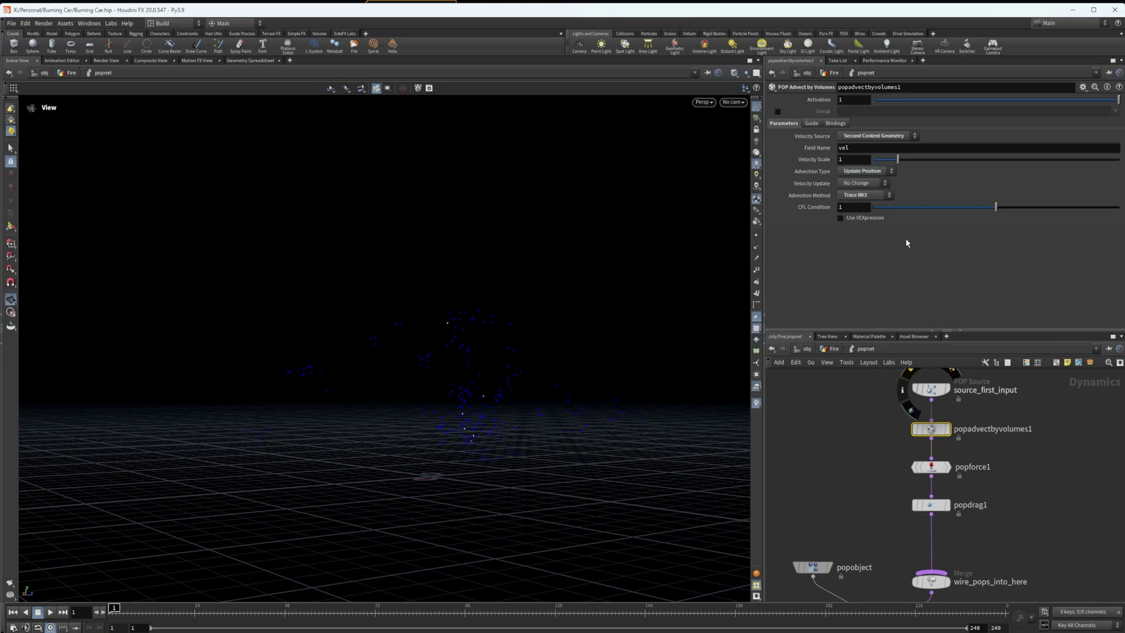
click(877, 196)
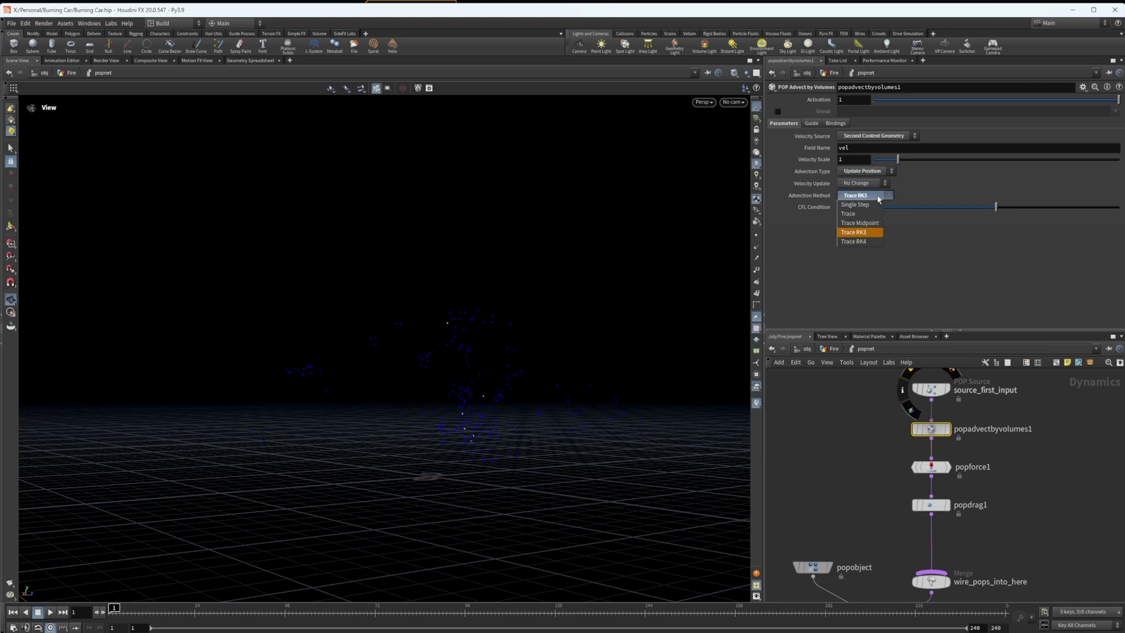
click(953, 171)
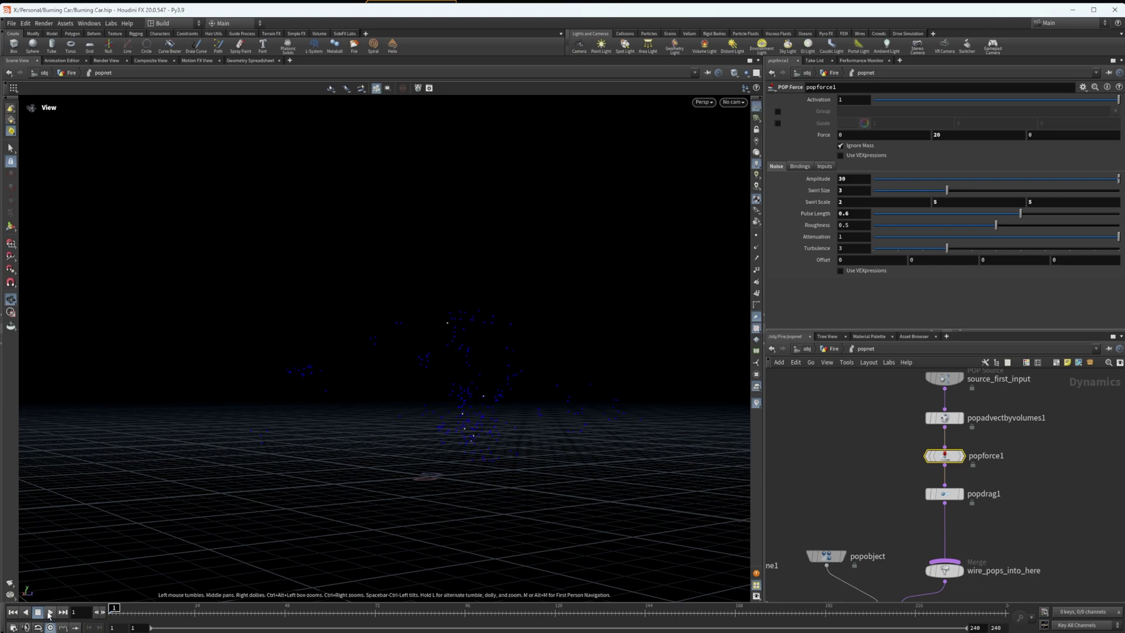
Step: Play back the particle simulation to examine how popforce1's force and noise settings move the embers
click(49, 613)
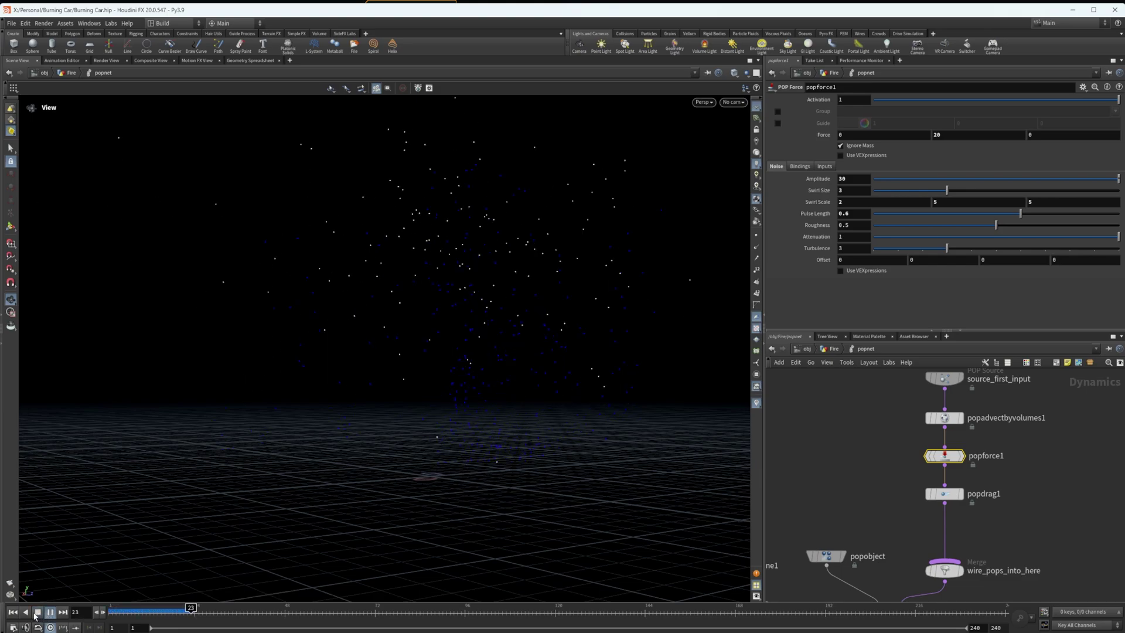
click(36, 612)
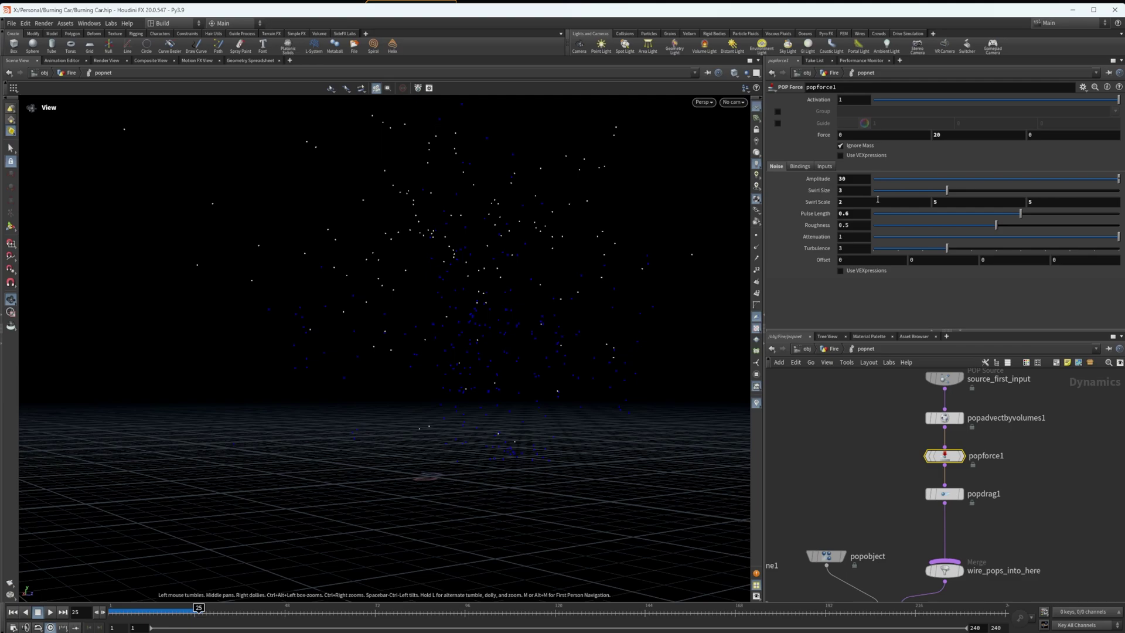
mouse_move(136, 609)
mouse_down()
mouse_move(168, 610)
mouse_move(126, 610)
mouse_up()
click(51, 612)
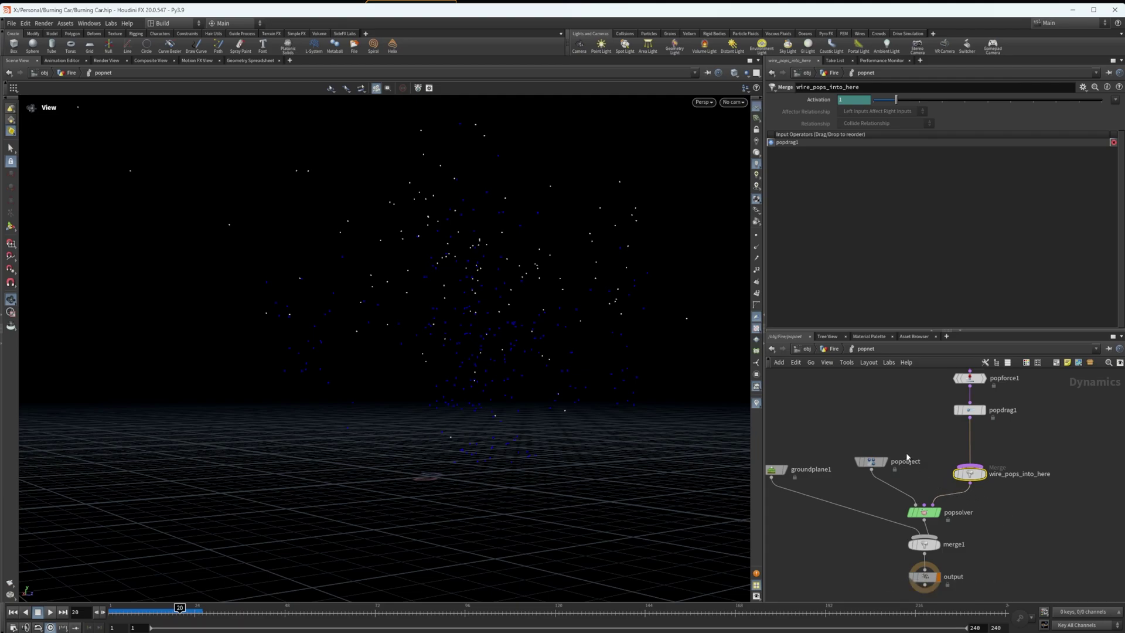
Step: Examine the remaining popnet nodes, from wire_pops_into_here and groundplane1 through popsolver and merge1 to output
middle_drag(1078, 421, 1032, 420)
middle_drag(1007, 508, 1048, 478)
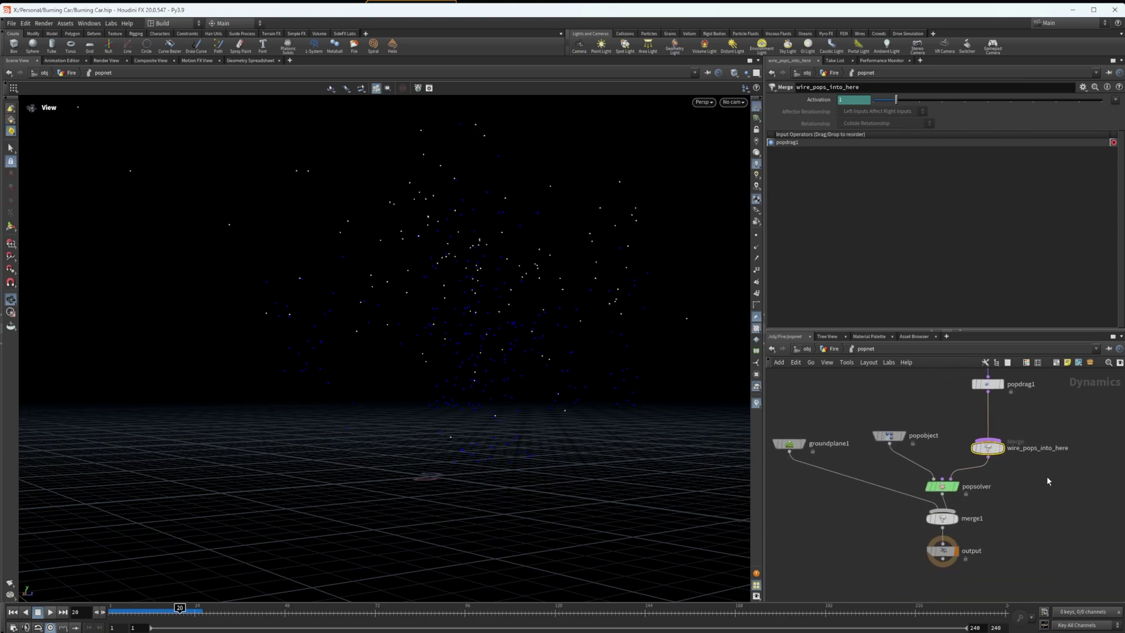
drag(1047, 477, 961, 434)
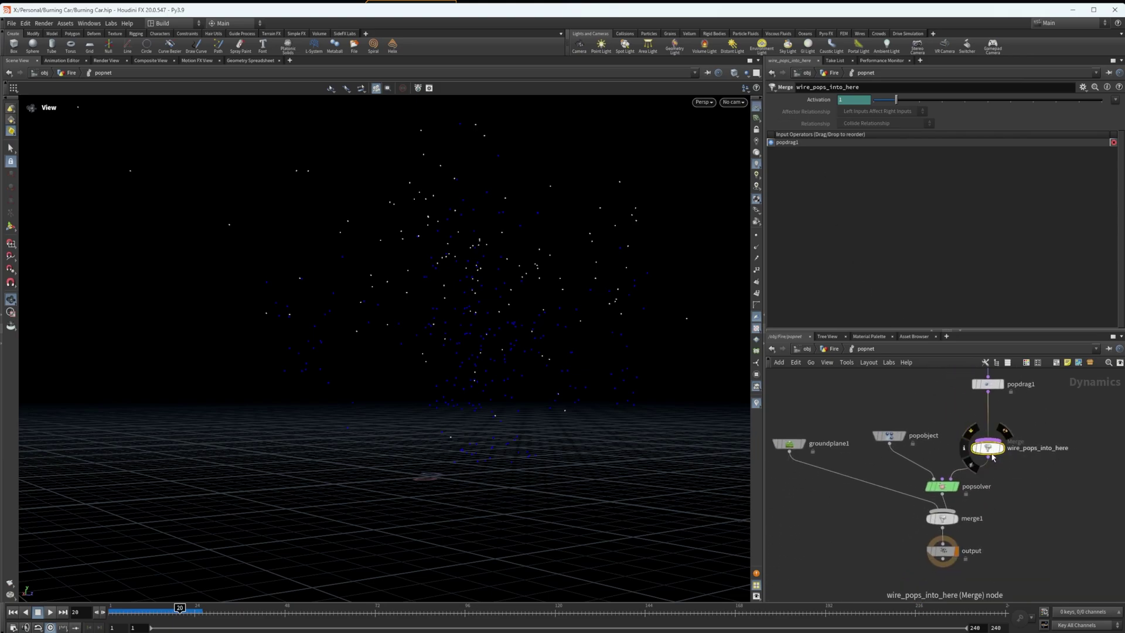
mouse_move(955, 490)
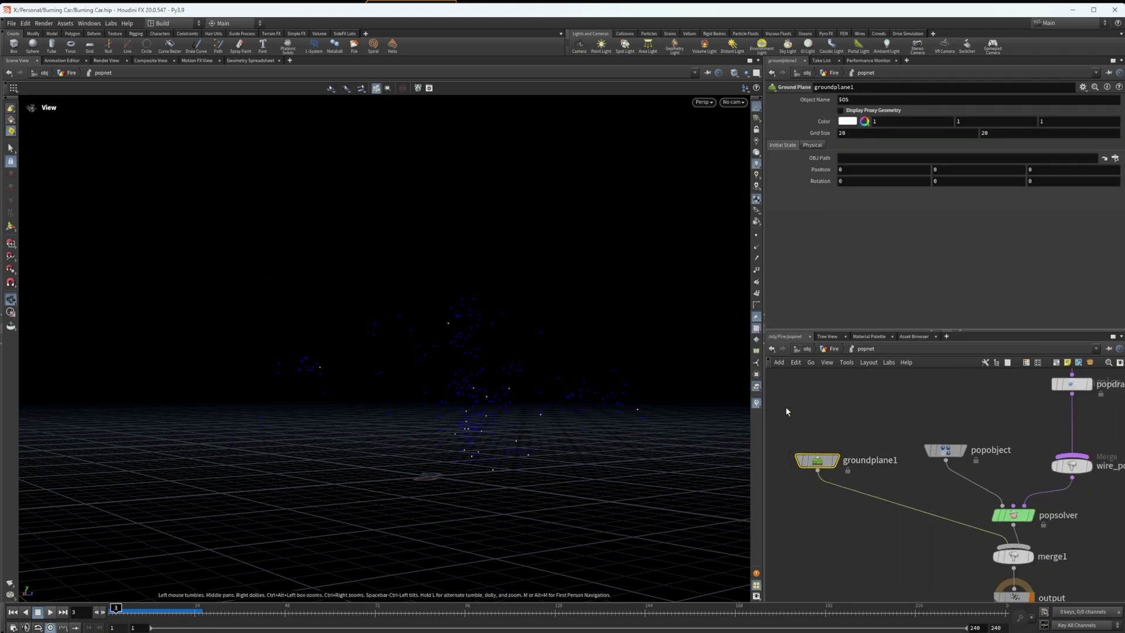
click(184, 616)
middle_drag(923, 585, 838, 488)
click(963, 519)
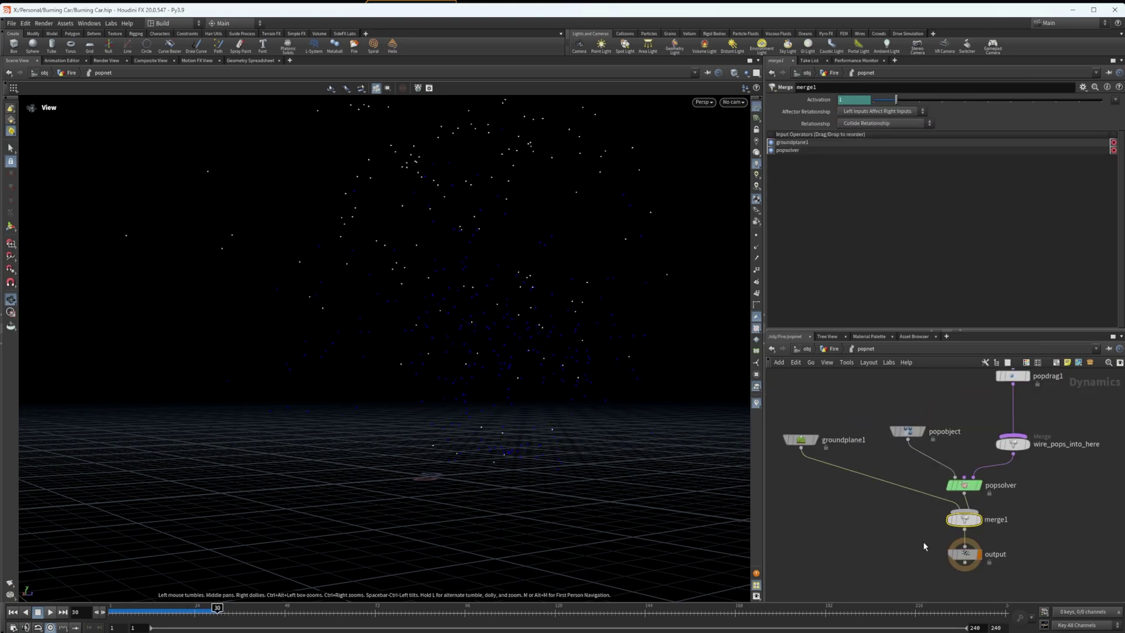
click(877, 541)
key(Down)
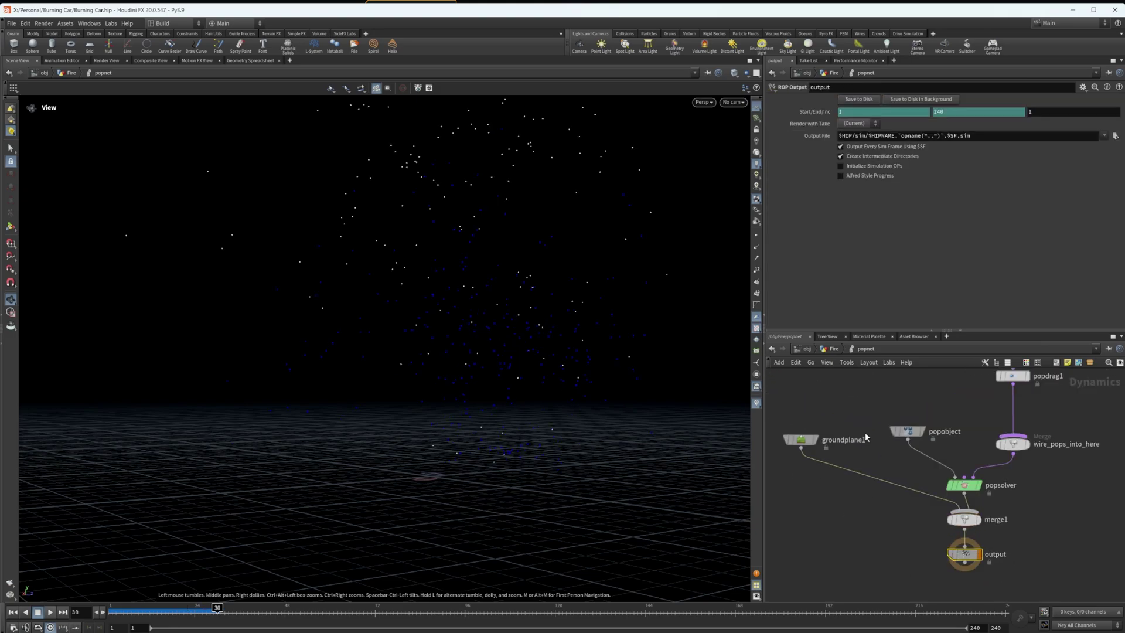
Step: Return to the Fire network, review filecache1, and display delete1 to examine its Filter Expression for thinning the embers
click(834, 349)
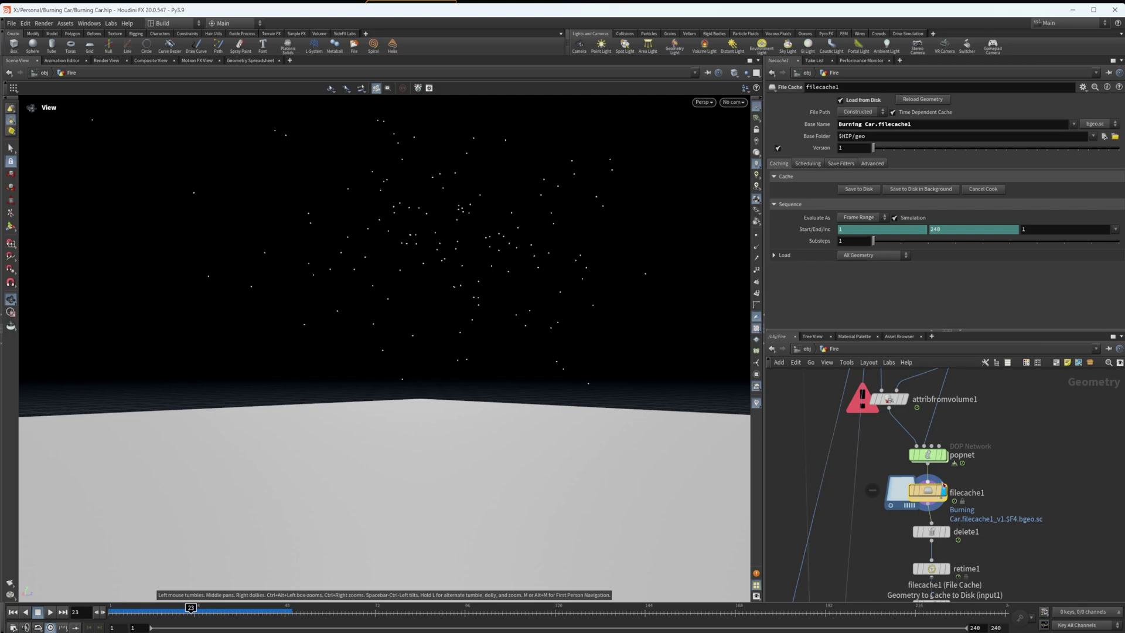
middle_drag(1050, 522, 1019, 428)
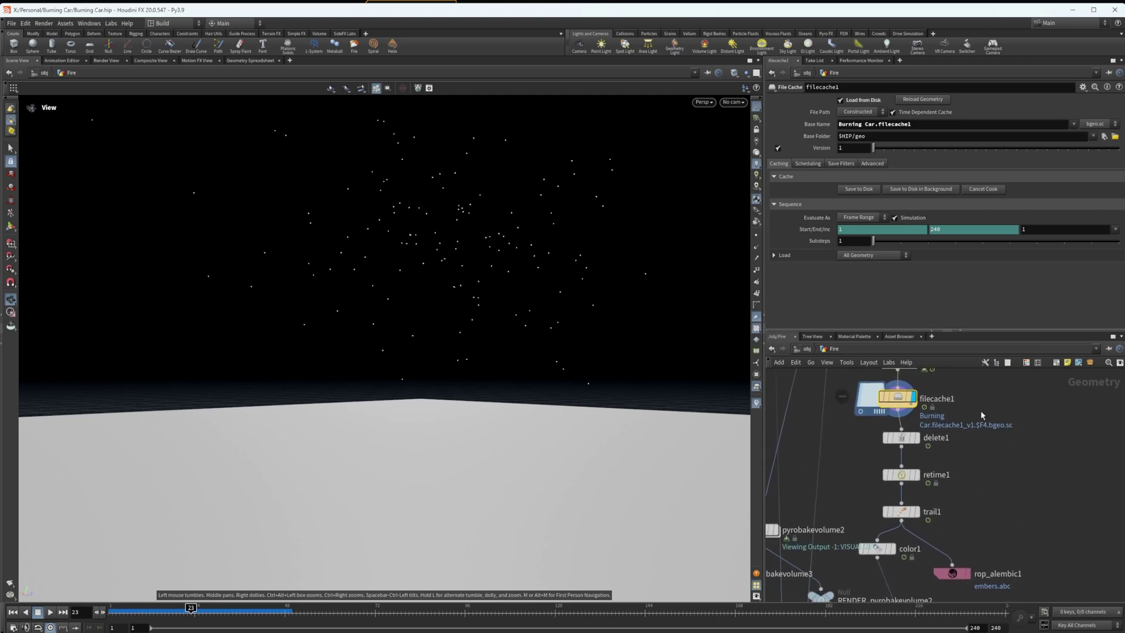
click(901, 439)
click(916, 438)
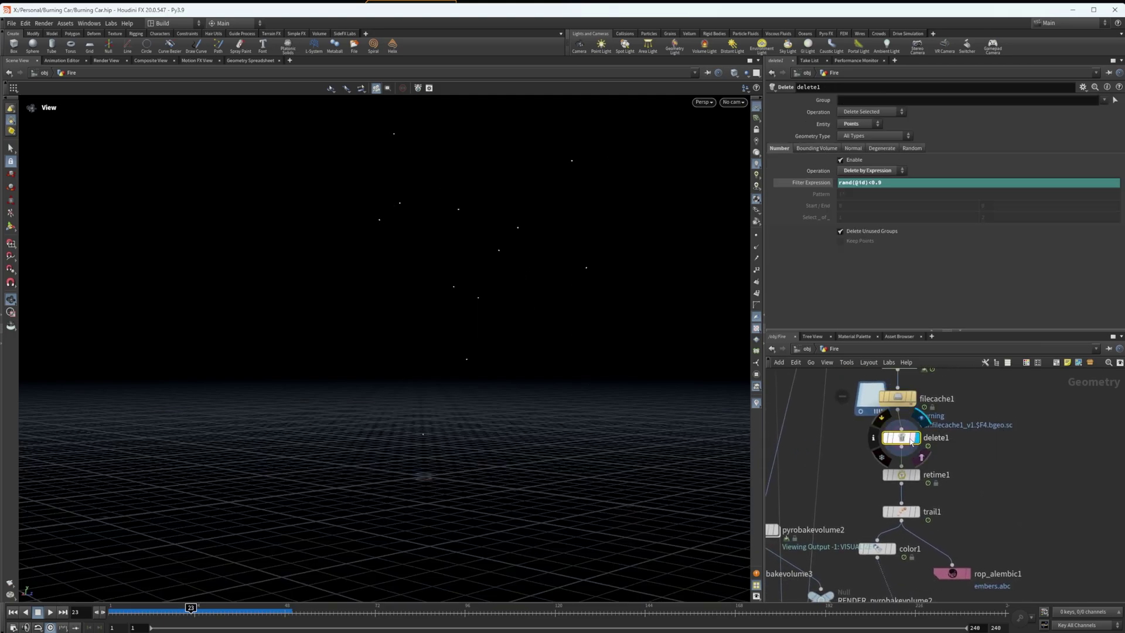
click(914, 182)
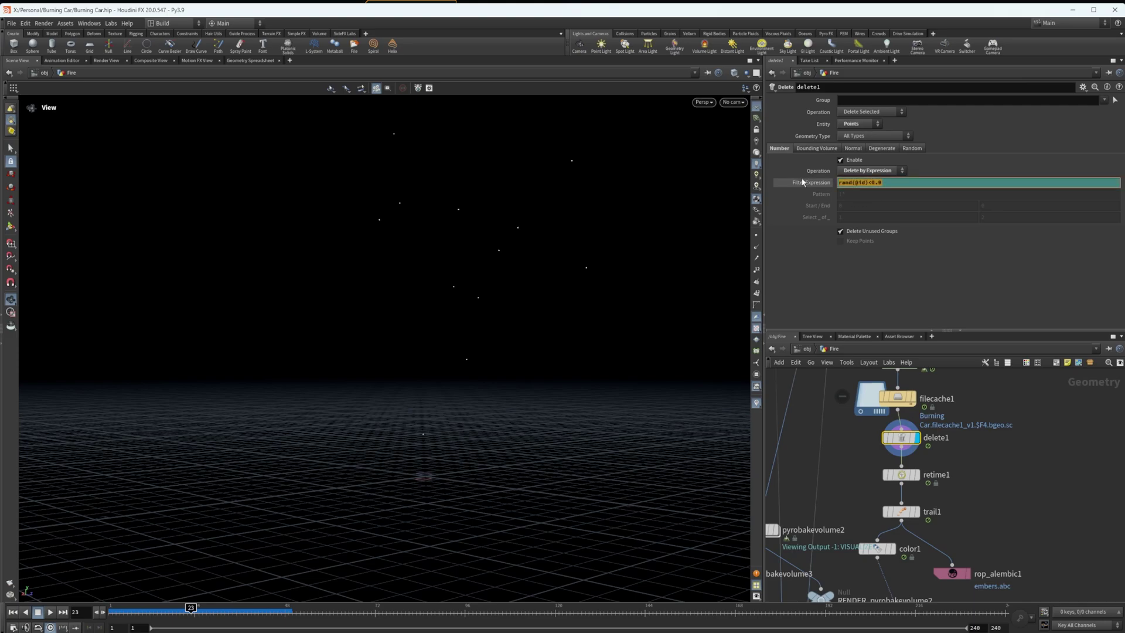
click(887, 183)
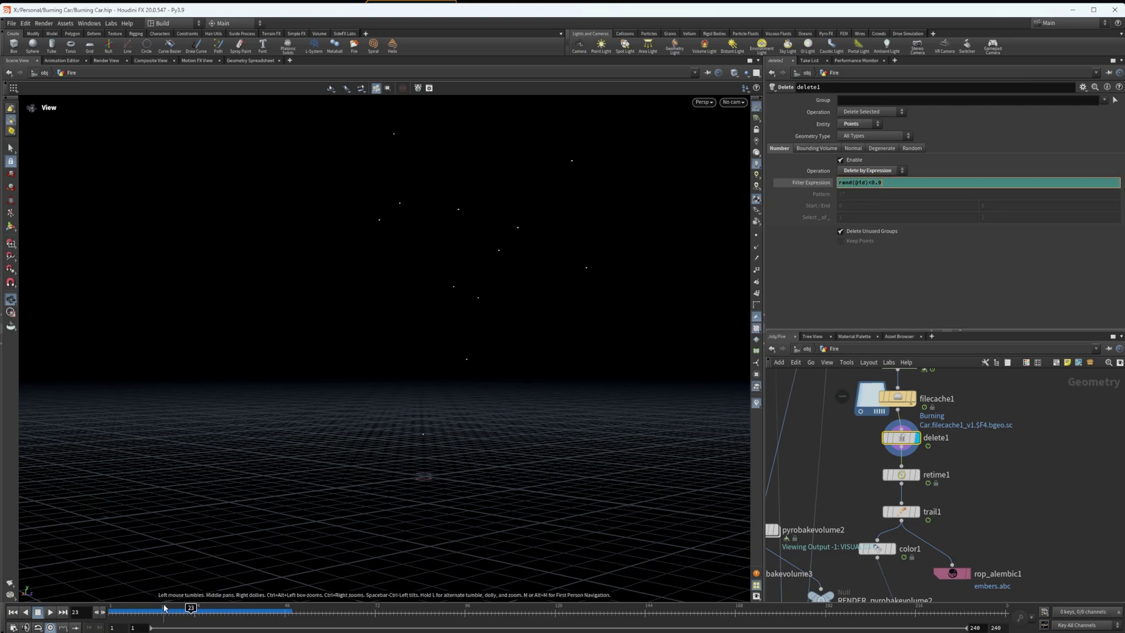
Step: Display retime1 and scrub the embers through fractional frames to check the interpolation
mouse_move(161, 608)
mouse_down()
mouse_move(113, 608)
mouse_move(241, 610)
mouse_move(146, 610)
mouse_move(179, 610)
mouse_up()
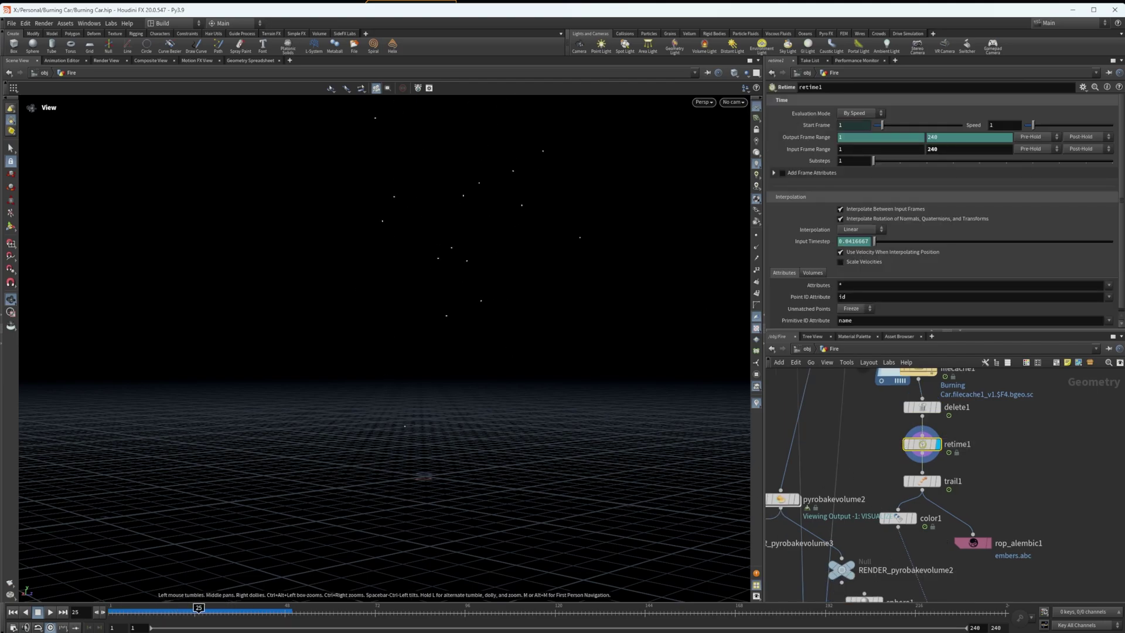
click(65, 628)
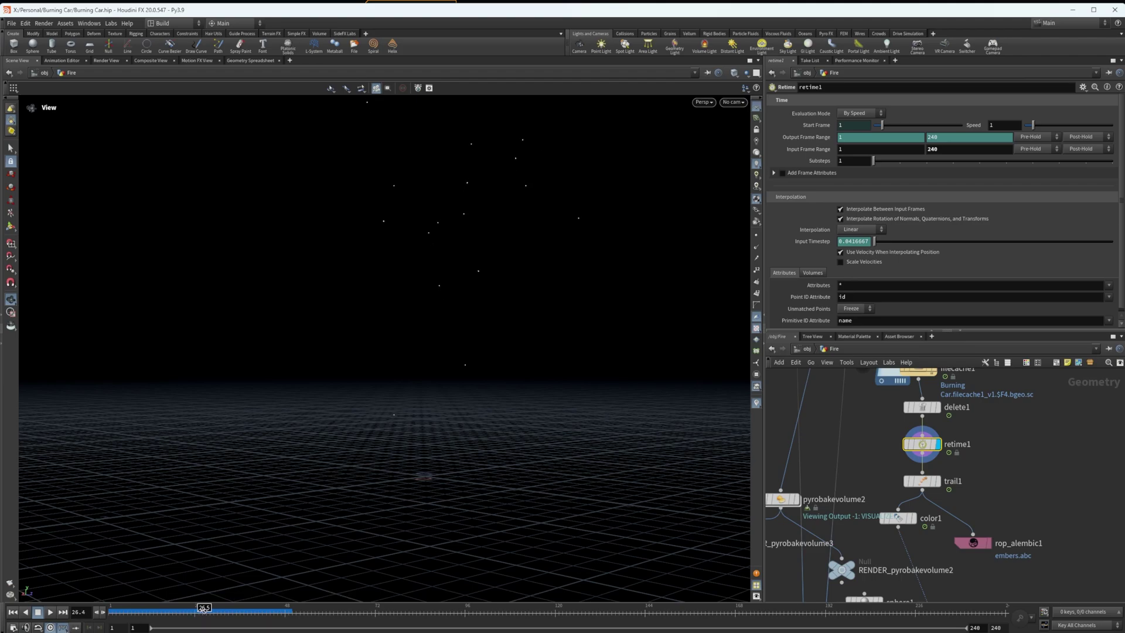
drag(250, 609, 180, 609)
Step: Display trail1, review its Trail Length and Trail Increment, and play back and scrub the ember streaks
click(937, 481)
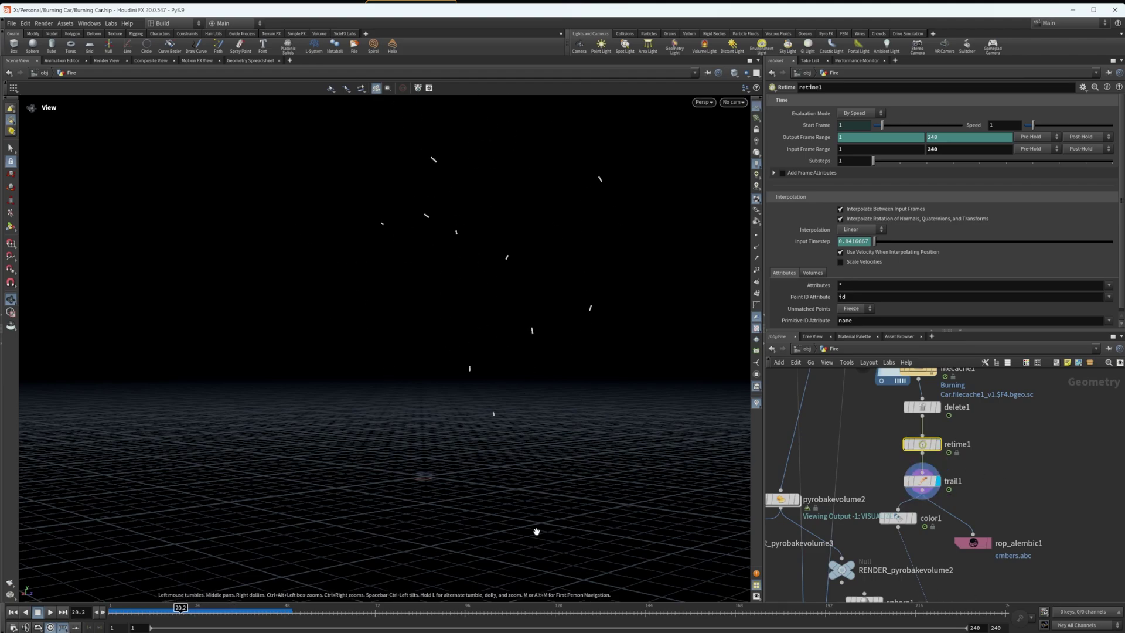
click(922, 481)
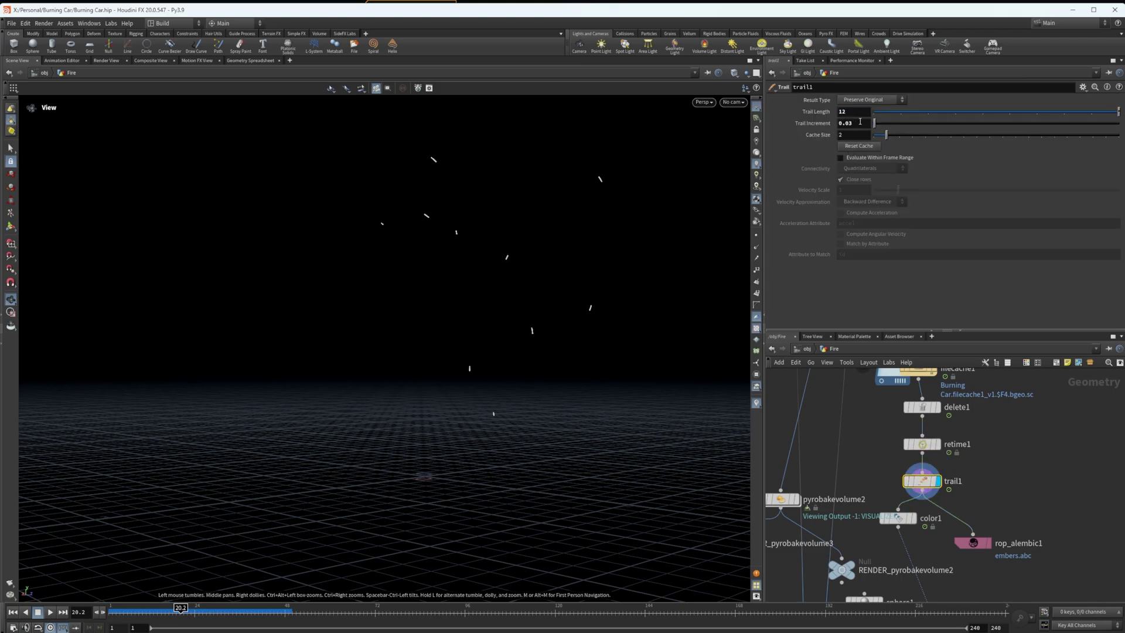
drag(196, 611, 110, 610)
click(51, 613)
click(37, 612)
click(116, 612)
click(50, 611)
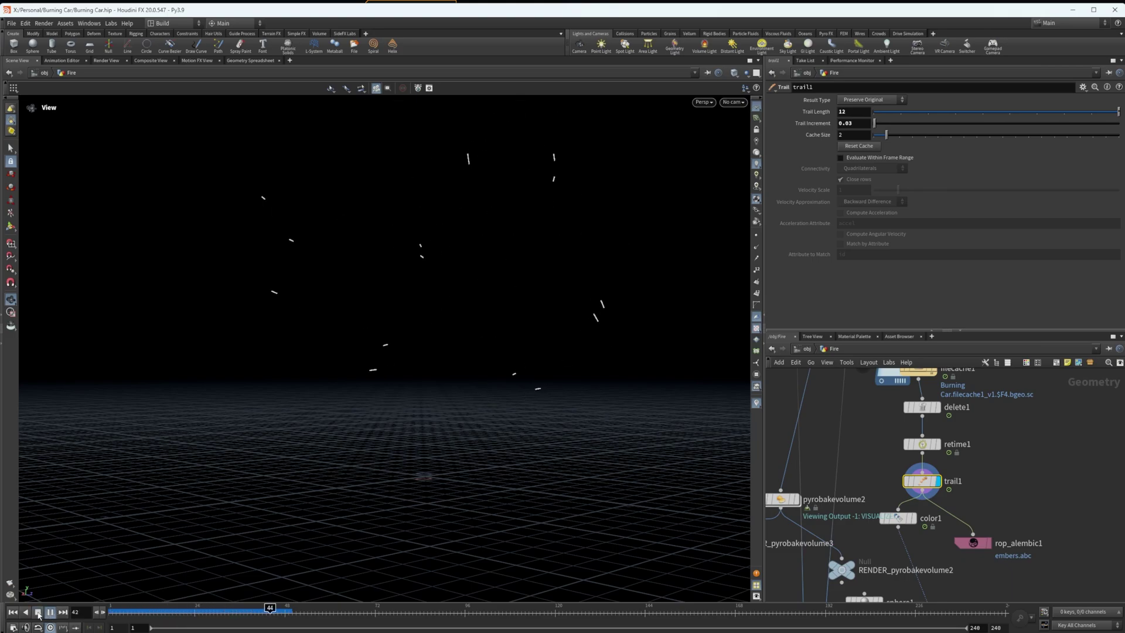
click(39, 614)
drag(116, 610, 203, 608)
click(205, 609)
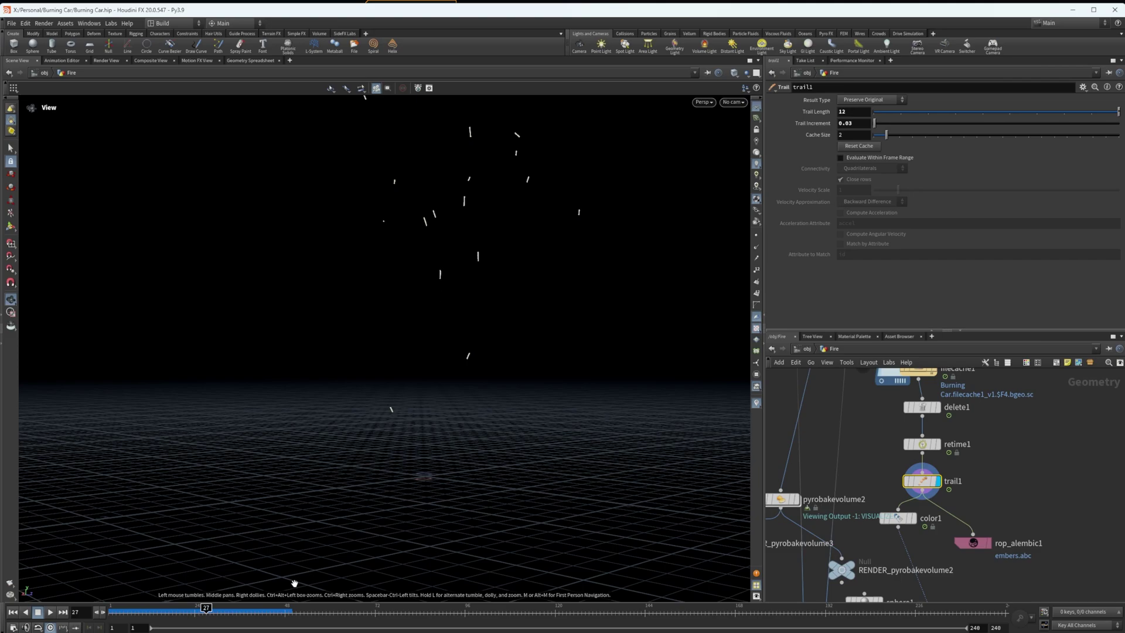
drag(264, 609, 215, 593)
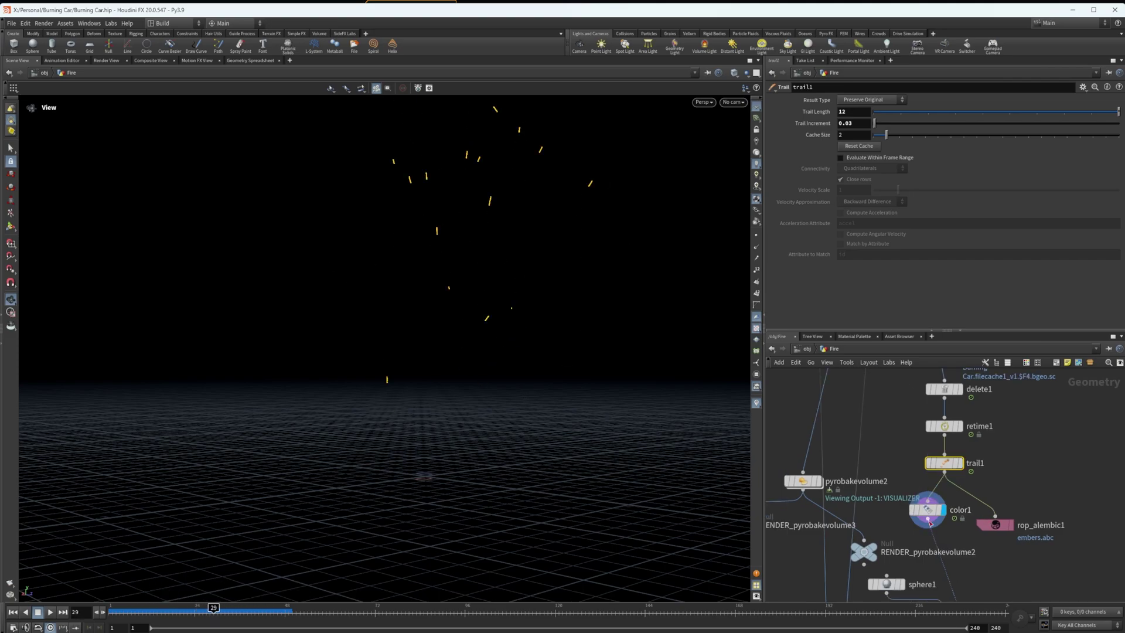
Step: Review color1's constant color on the displayed trails and rop_alembic1's embers.abc export settings
click(930, 523)
middle_drag(994, 578, 999, 495)
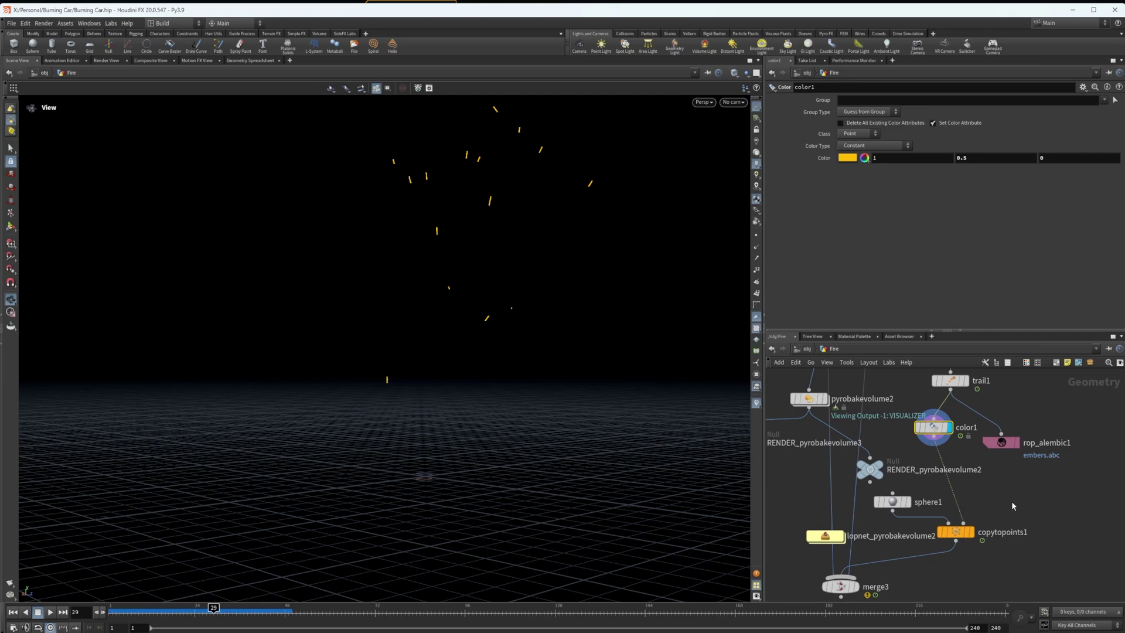
middle_drag(1010, 505, 999, 545)
click(1001, 481)
drag(1000, 485, 999, 471)
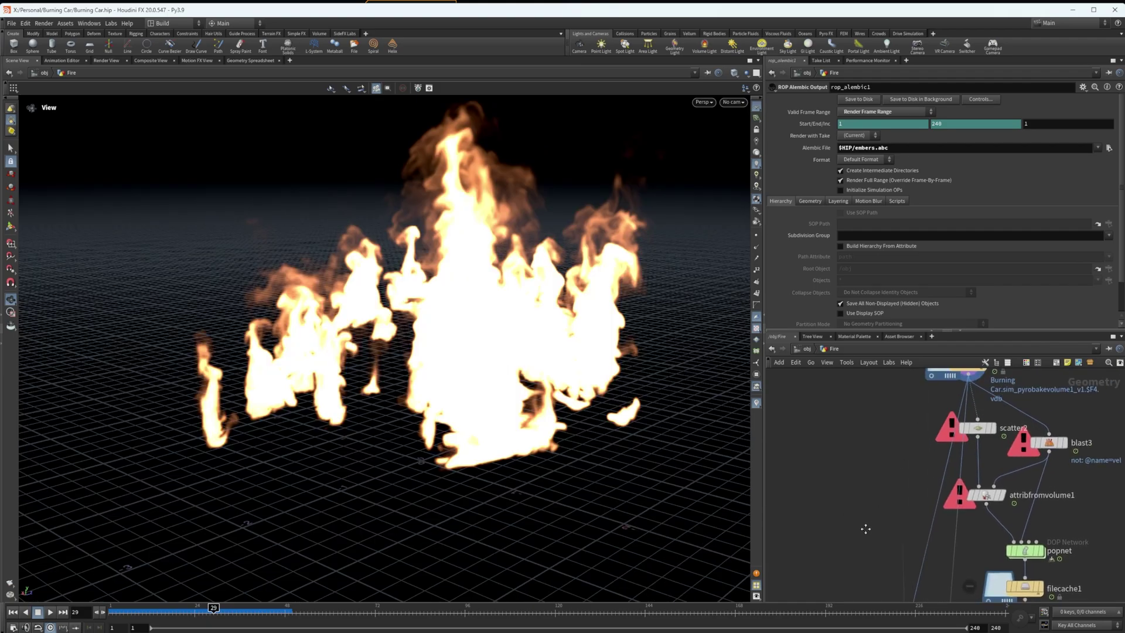
Step: Return to the fire volumes and review the sim_pyrobakevolume1 file cache settings
middle_drag(843, 486, 839, 507)
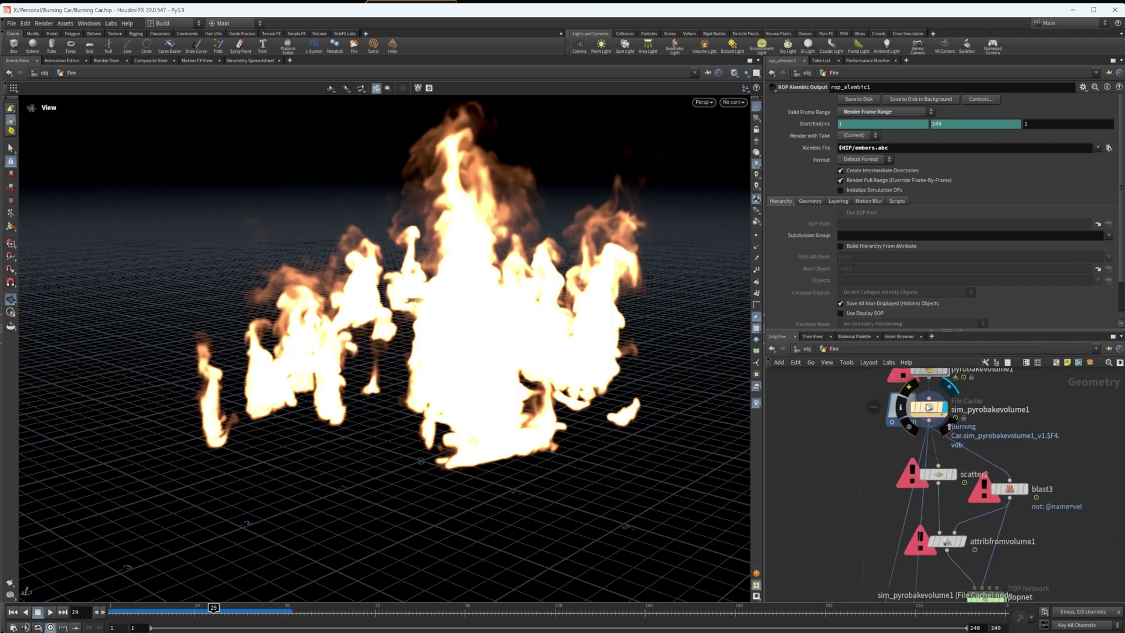
click(927, 408)
middle_drag(878, 444, 844, 450)
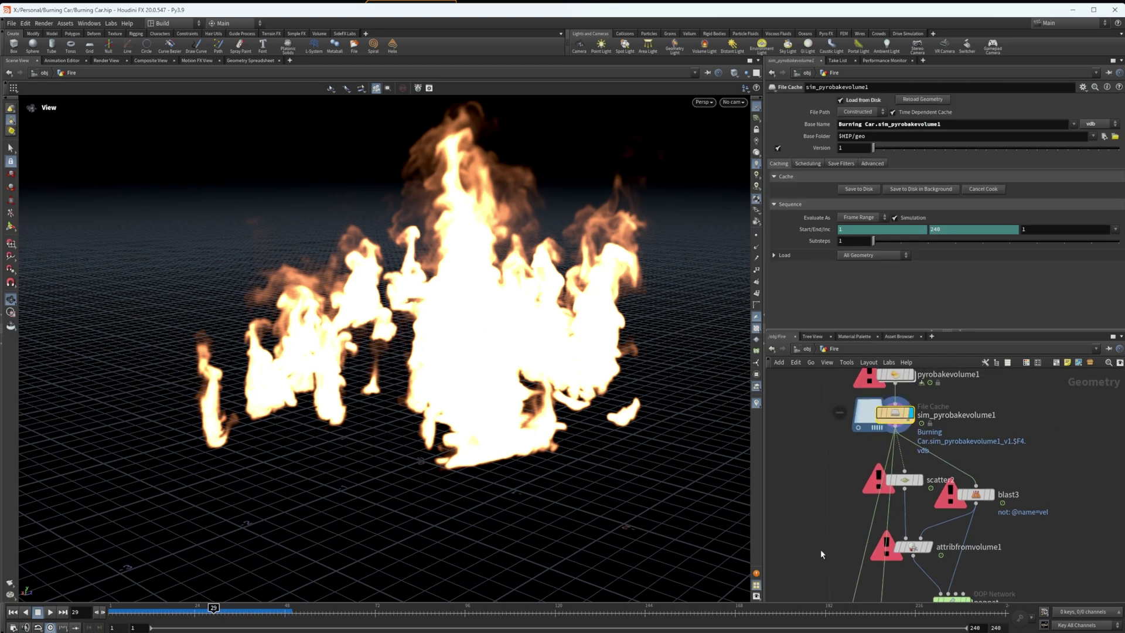
Step: Move pyrobakevolume2 to just above RENDER_pyrobakevolume3 and display its fire output in the viewport
middle_drag(819, 562, 900, 339)
middle_drag(871, 507, 874, 430)
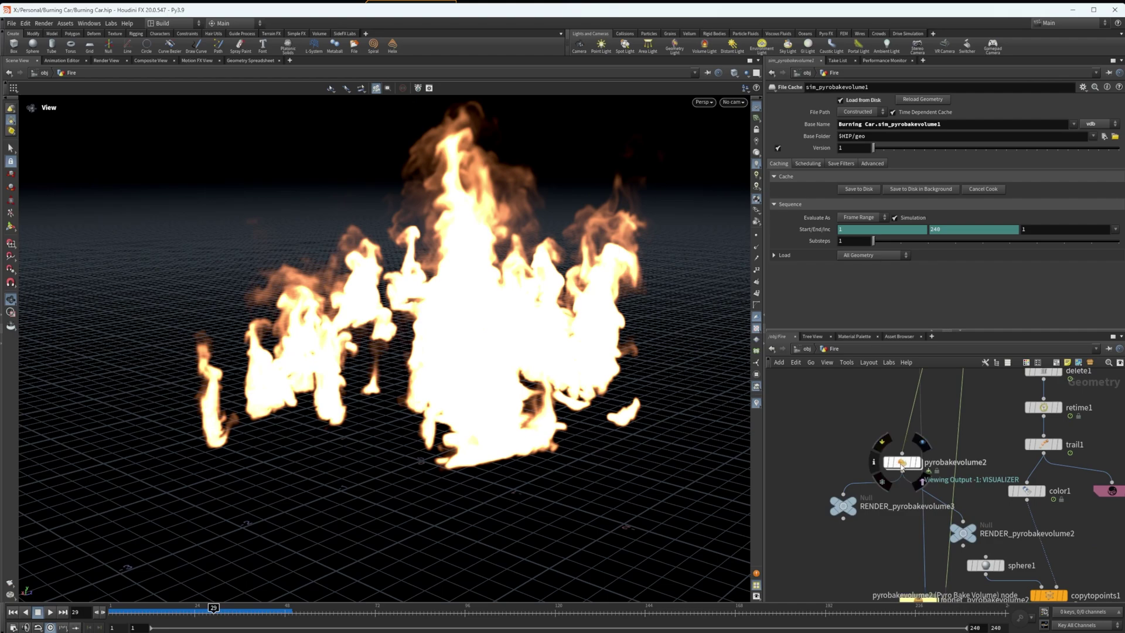
drag(901, 467, 854, 441)
click(873, 439)
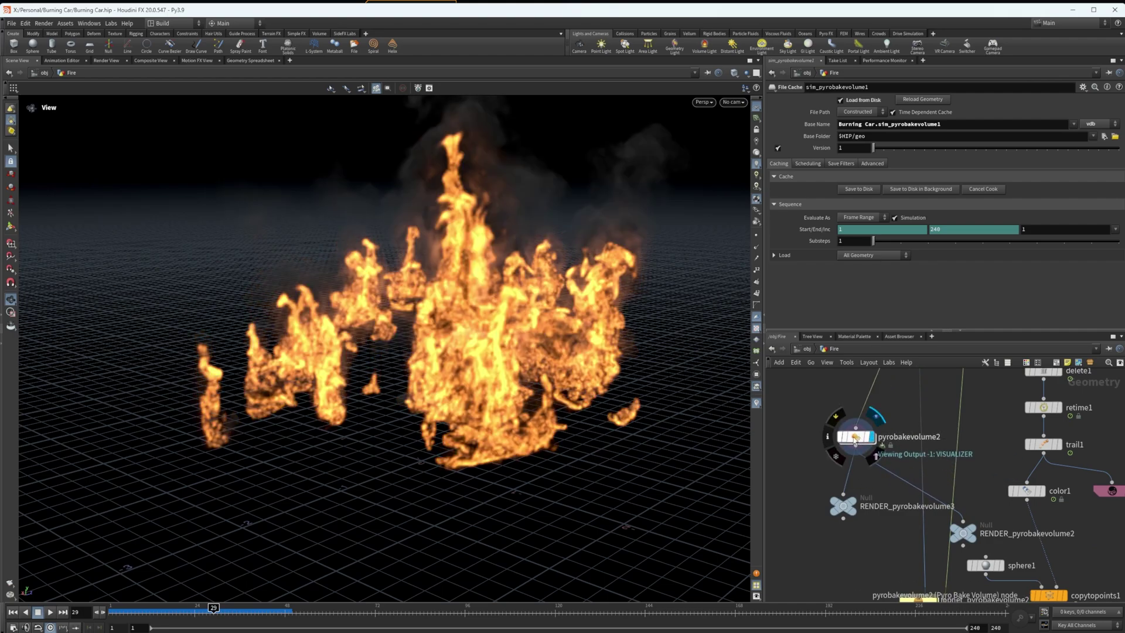
drag(696, 445, 533, 414)
Step: Examine pyrobakevolume2's Scatter intensity, color ramp and Blur settings, and collapse both sections
click(853, 437)
click(773, 165)
click(774, 166)
click(774, 177)
click(774, 165)
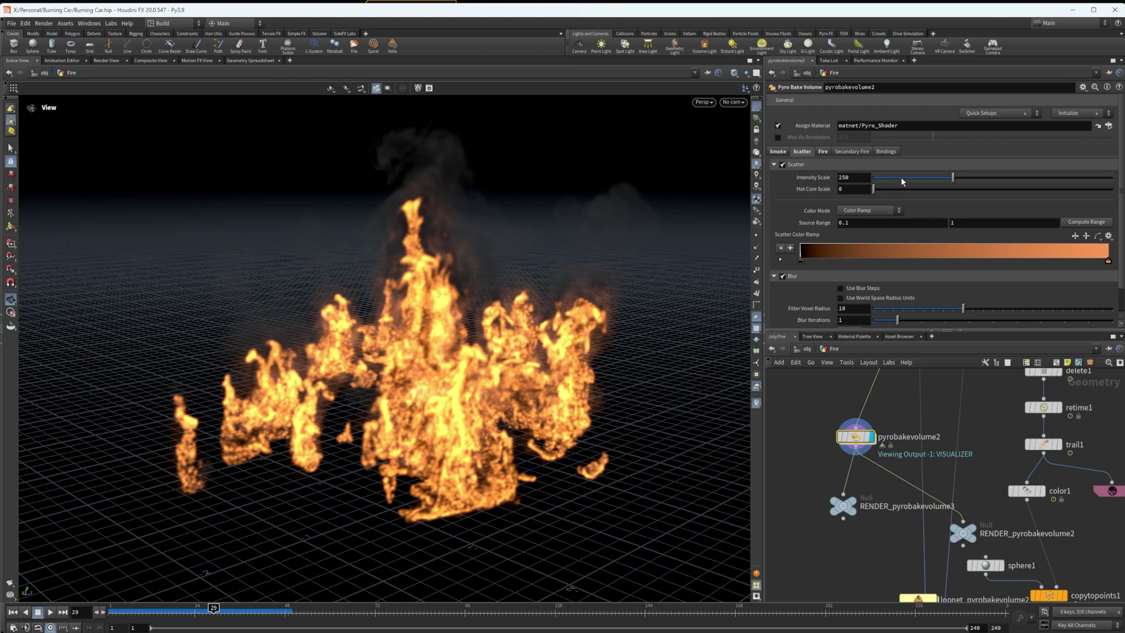
click(773, 164)
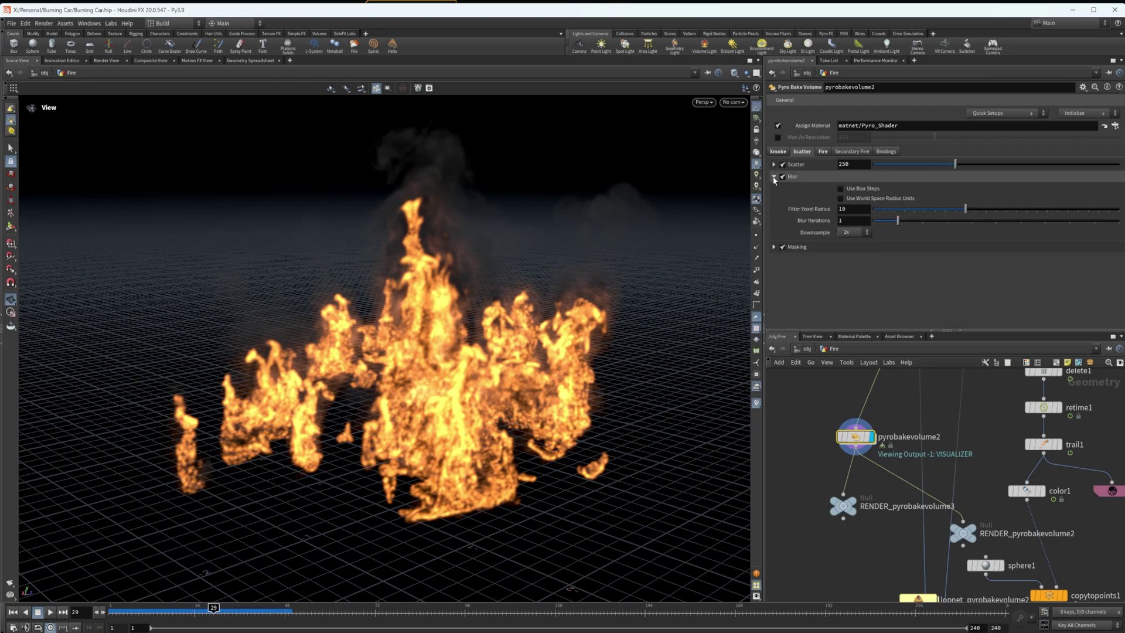
click(774, 176)
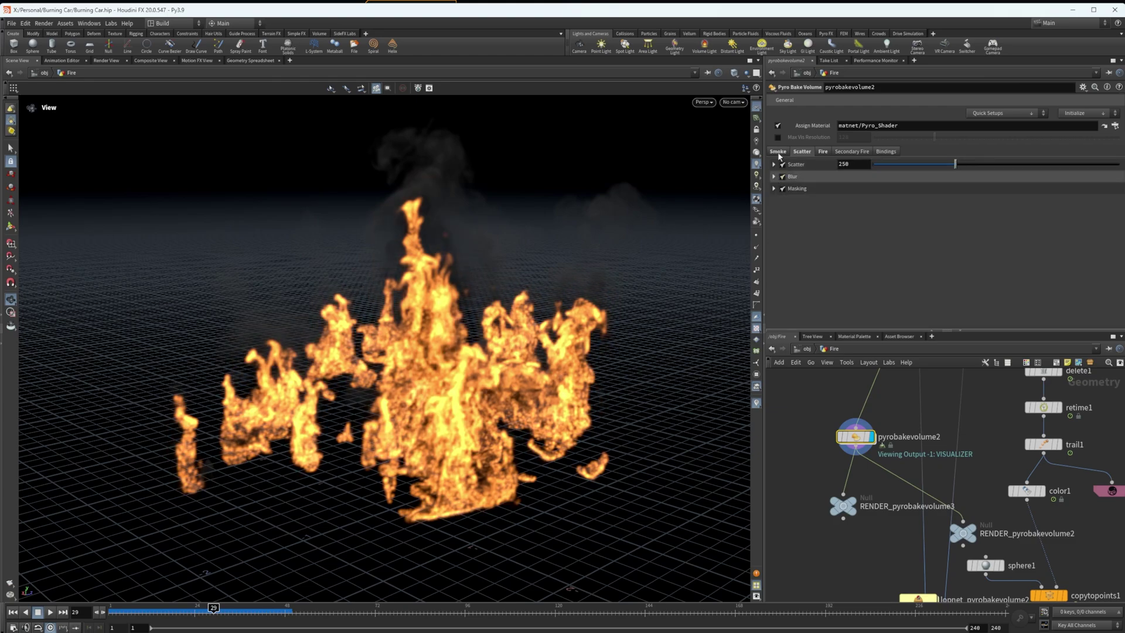
Step: Review pyrobakevolume2's Smoke settings and its Fire intensity and color ramps
click(779, 152)
click(824, 152)
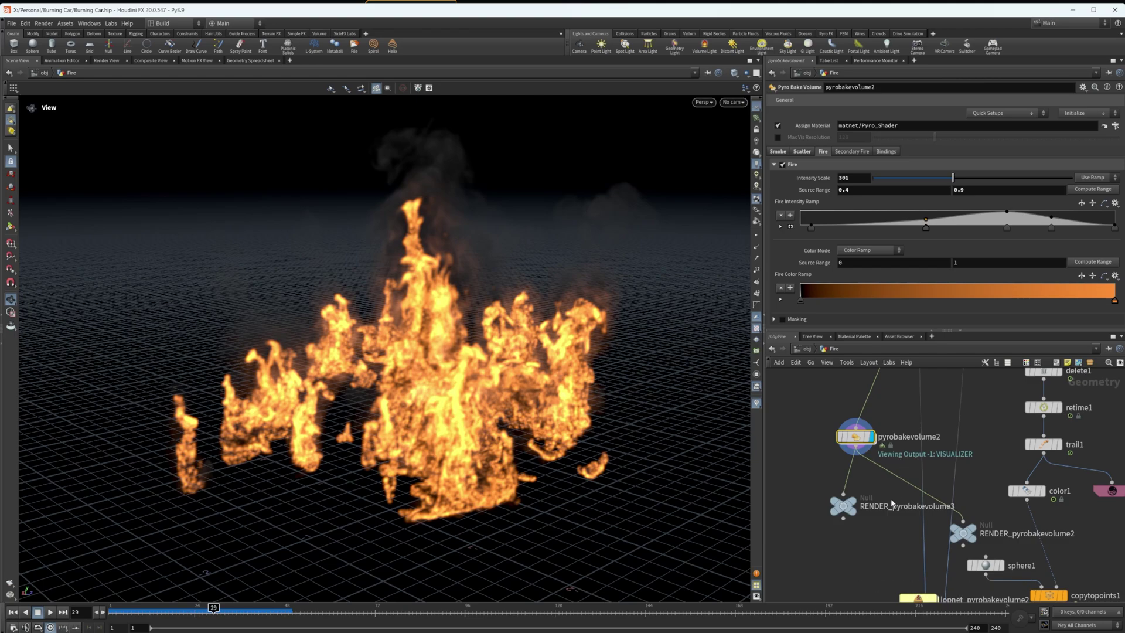
Step: Select trail1 in the ember branch and display its output in the viewport
middle_drag(1122, 540, 1036, 527)
scroll(1040, 486, down, 10)
scroll(967, 535, up, 6)
middle_drag(982, 462, 1000, 465)
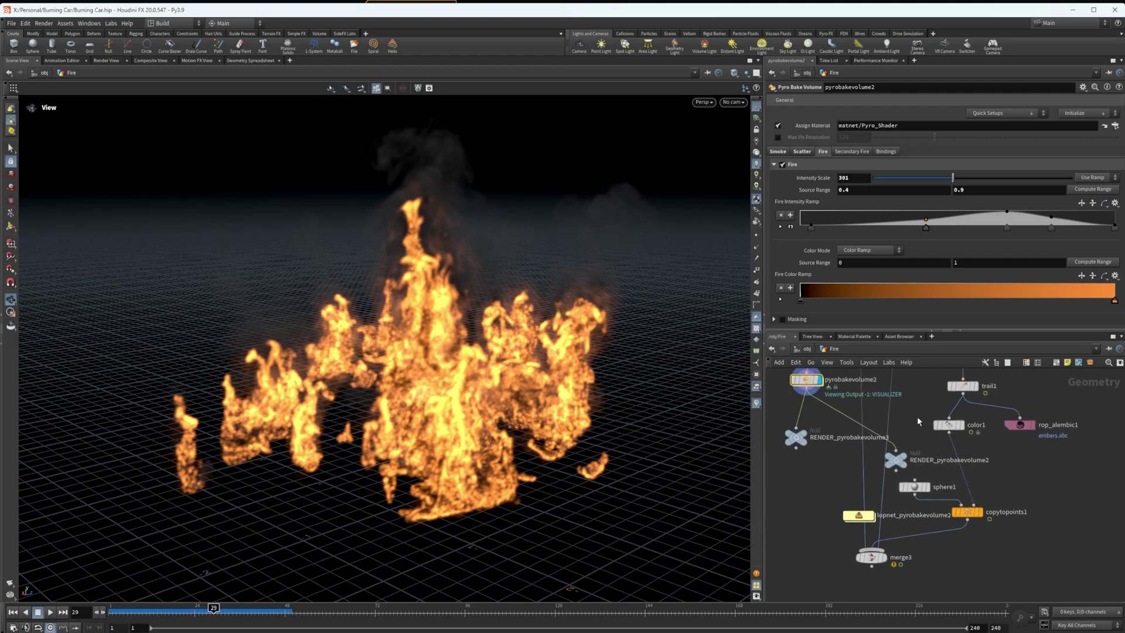
click(963, 385)
click(974, 386)
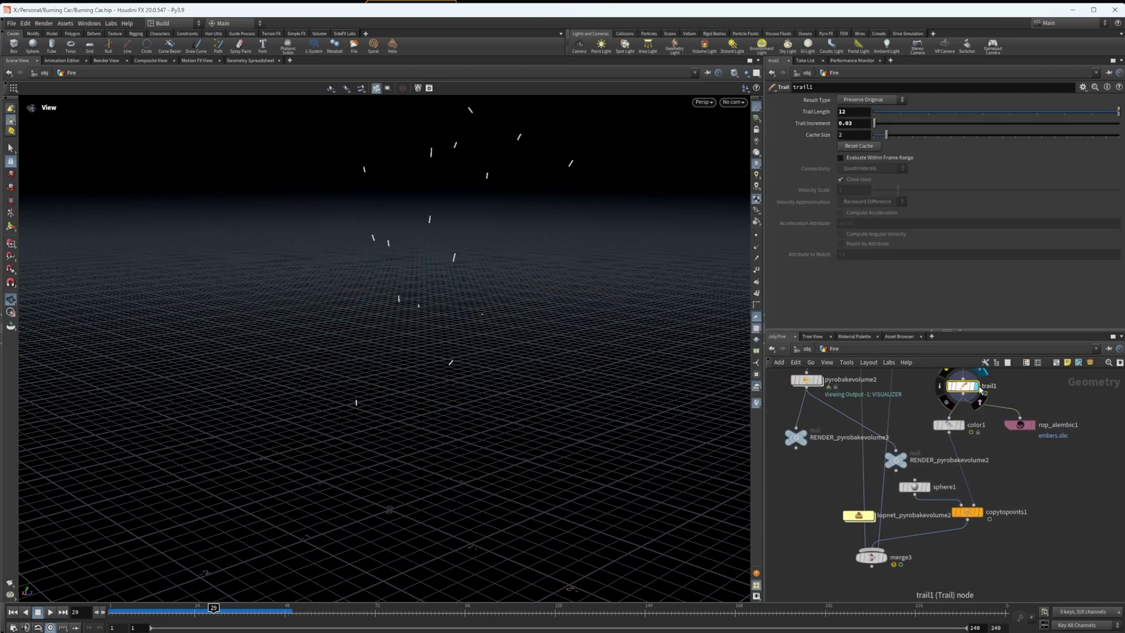
Step: Display copytopoints1's output, inspect it in the viewport, and open the node's parameters for review
middle_drag(968, 448, 984, 450)
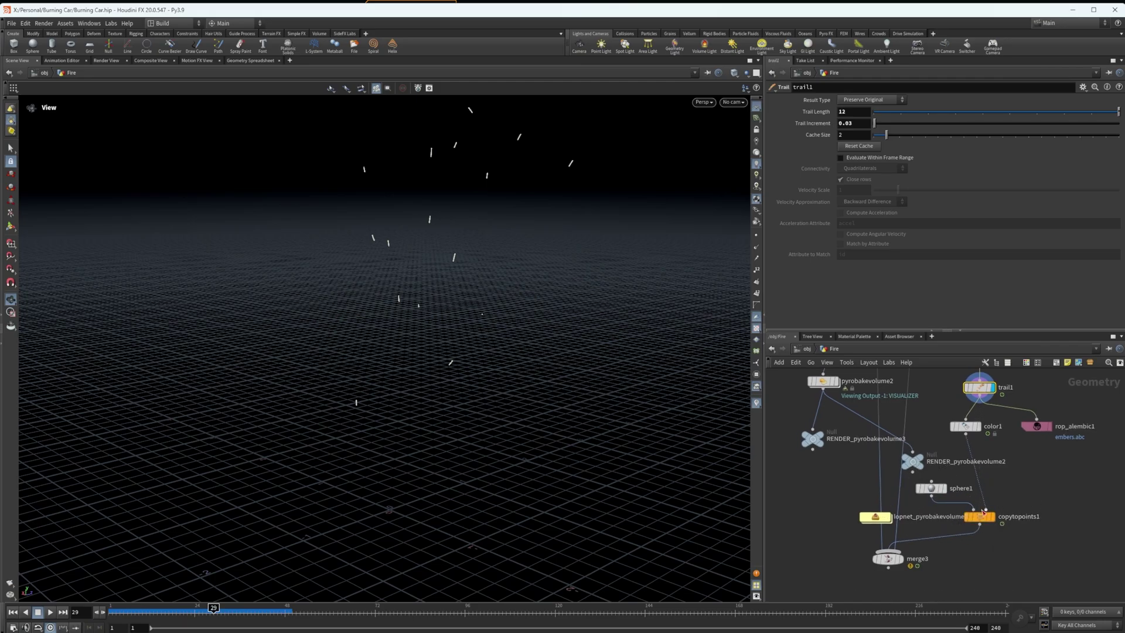
click(994, 519)
right_drag(418, 249, 515, 192)
middle_drag(516, 193, 466, 258)
right_drag(469, 270, 472, 311)
mouse_move(473, 311)
mouse_down()
mouse_move(472, 296)
mouse_move(437, 363)
mouse_up()
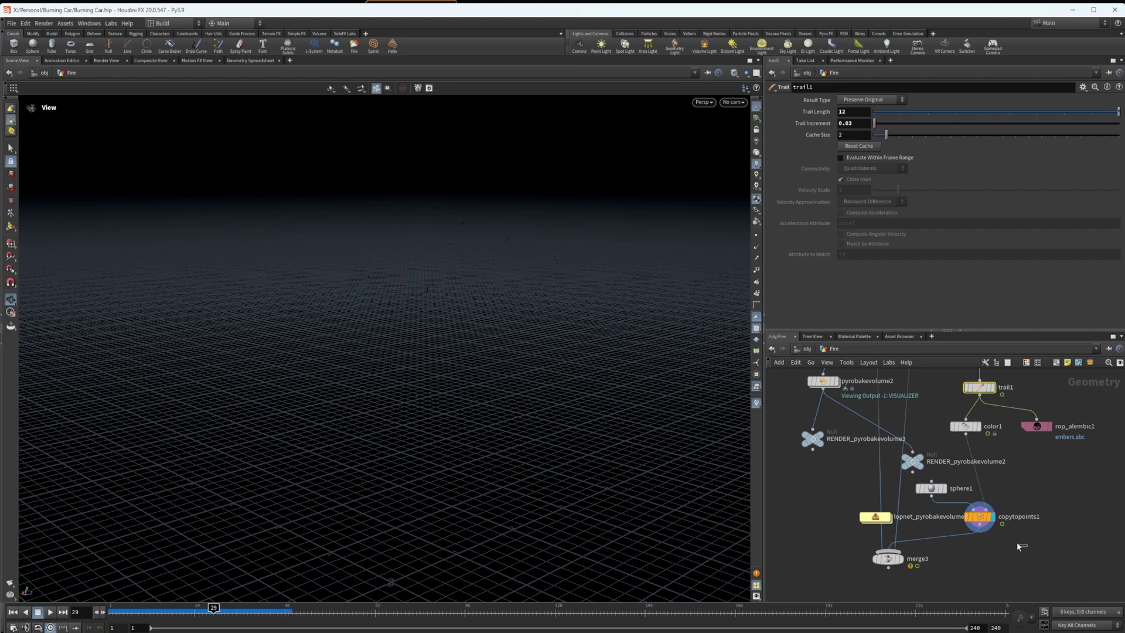
click(978, 516)
mouse_move(965, 546)
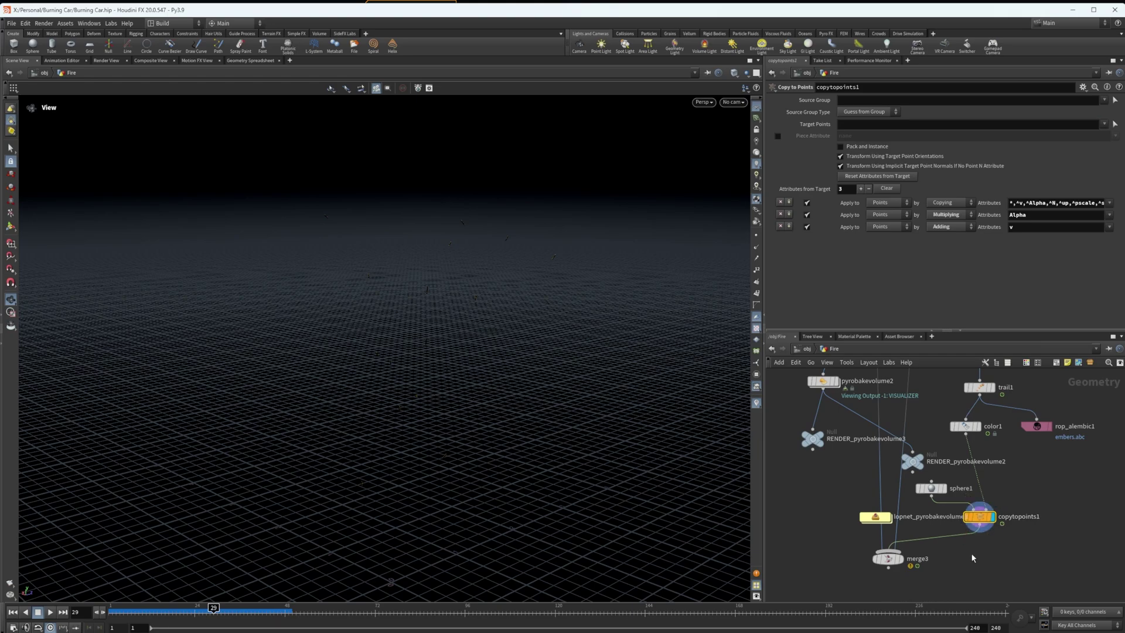
Step: Display merge3 to view the car, fire and embers combined, and inspect the result from another angle
mouse_move(909, 559)
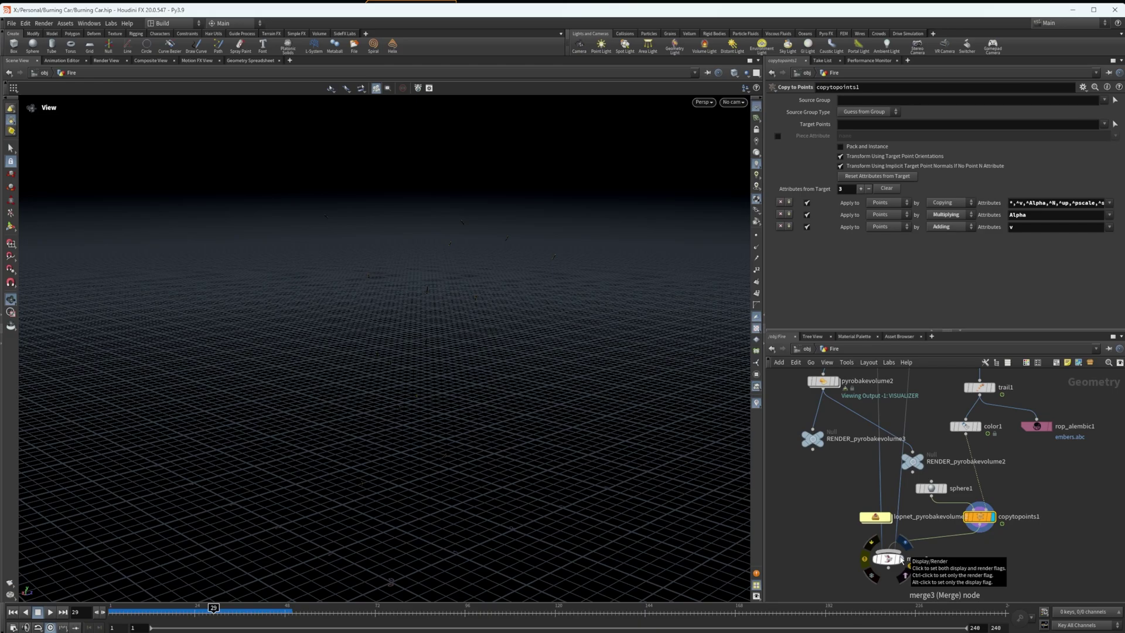
click(910, 560)
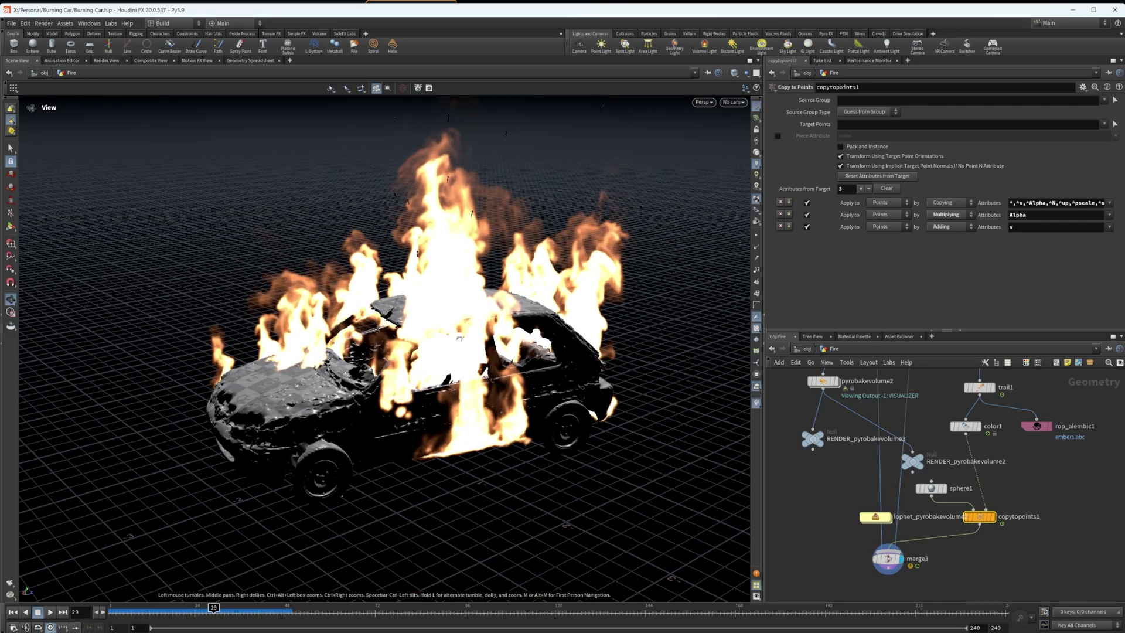
mouse_move(459, 334)
mouse_down()
mouse_move(451, 328)
mouse_move(419, 372)
mouse_up()
Step: Return to the source network above the Axiom solver and select both name1 and name2 for review
scroll(821, 538, down, 3)
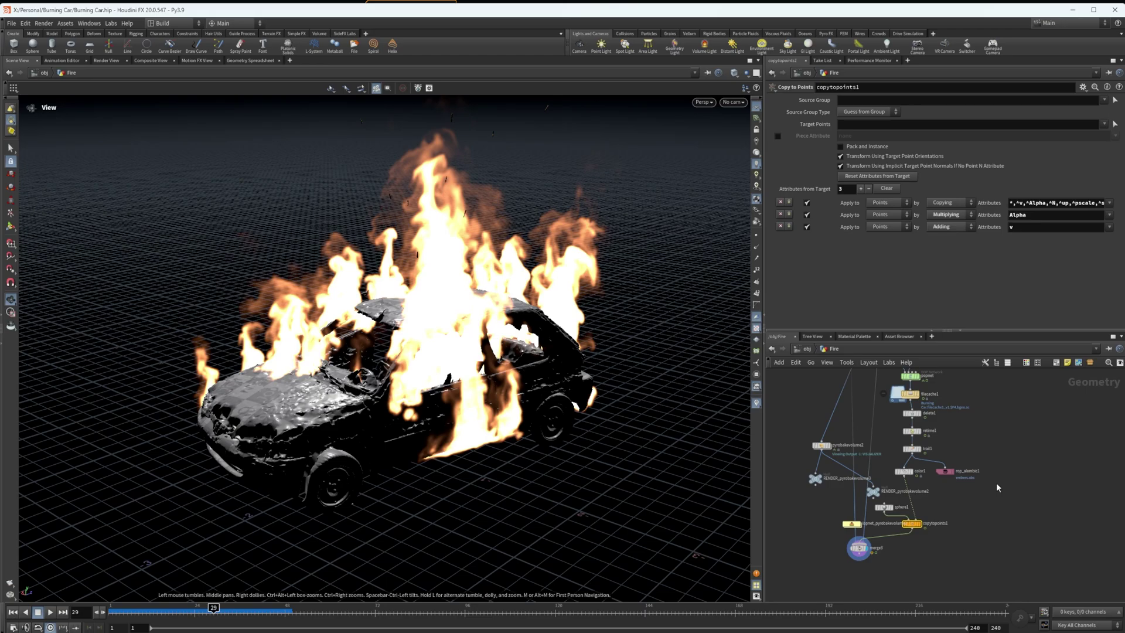
scroll(996, 484, down, 5)
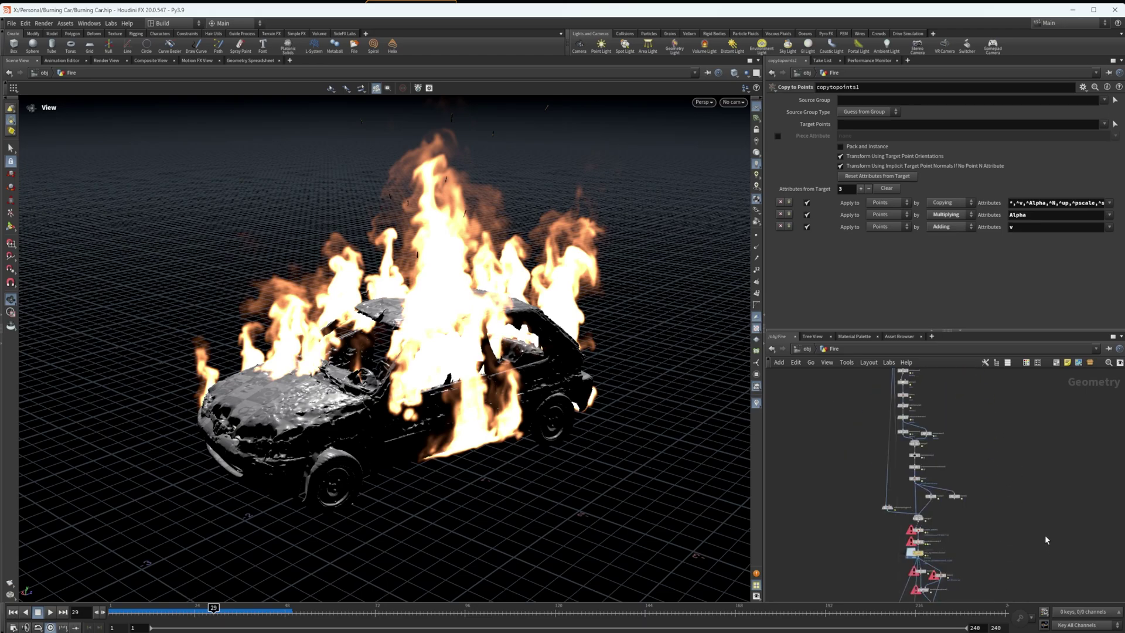
scroll(1009, 452, up, 5)
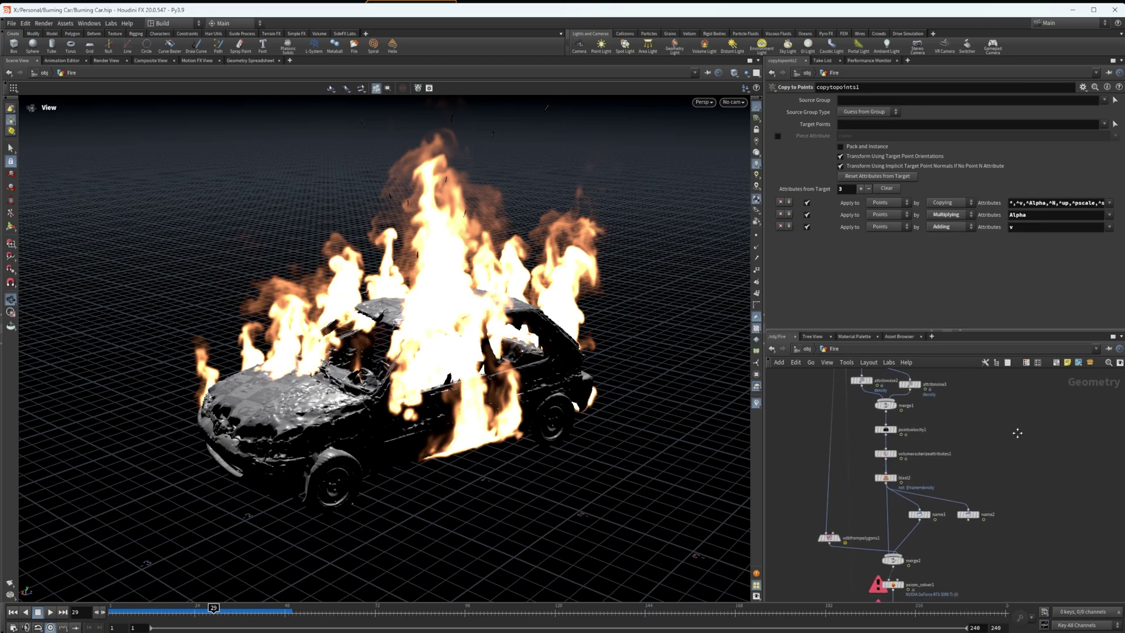
middle_drag(1017, 432, 1017, 384)
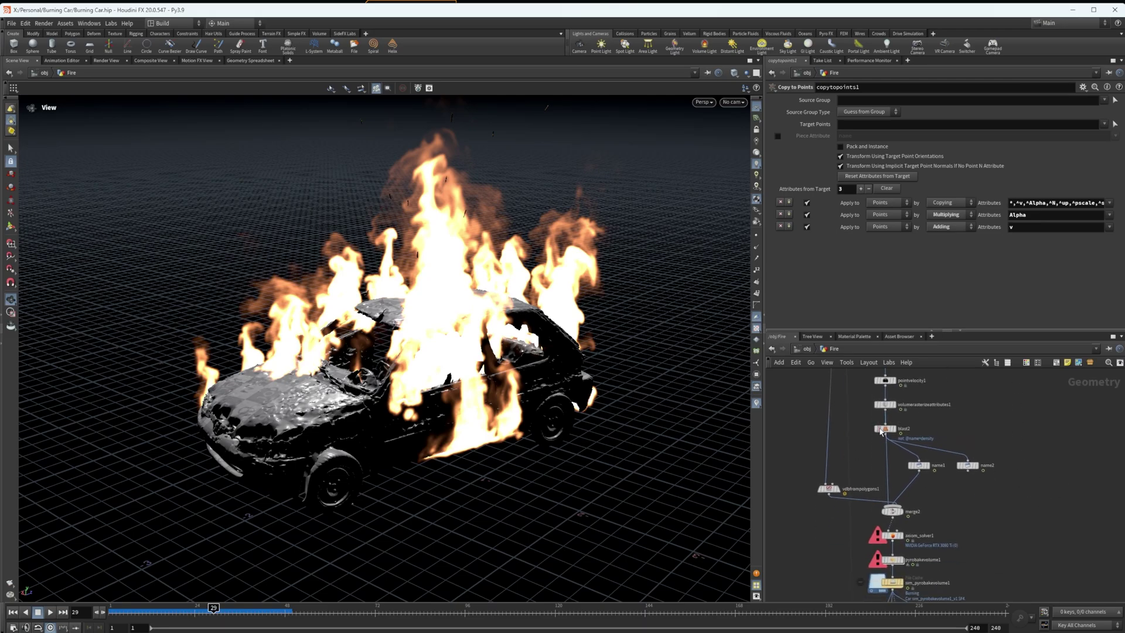
scroll(961, 484, up, 2)
middle_drag(961, 485, 979, 491)
drag(1073, 516, 909, 450)
middle_drag(968, 501, 1023, 497)
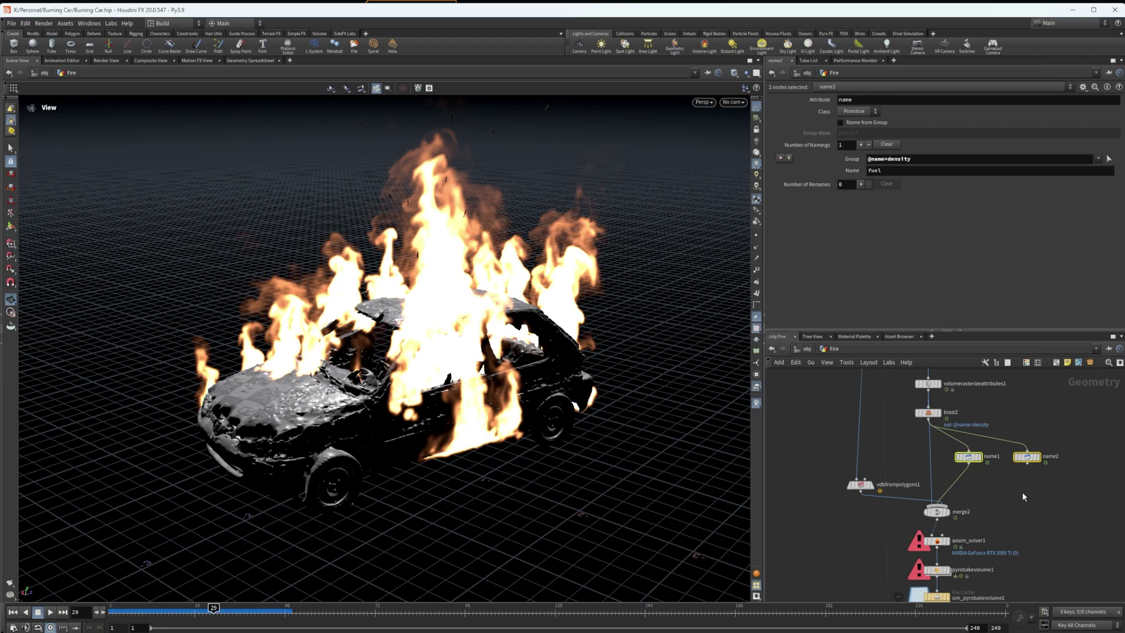
Step: Go back to the start of the source chain and display scatter1's points on the car
middle_drag(1061, 372, 1046, 546)
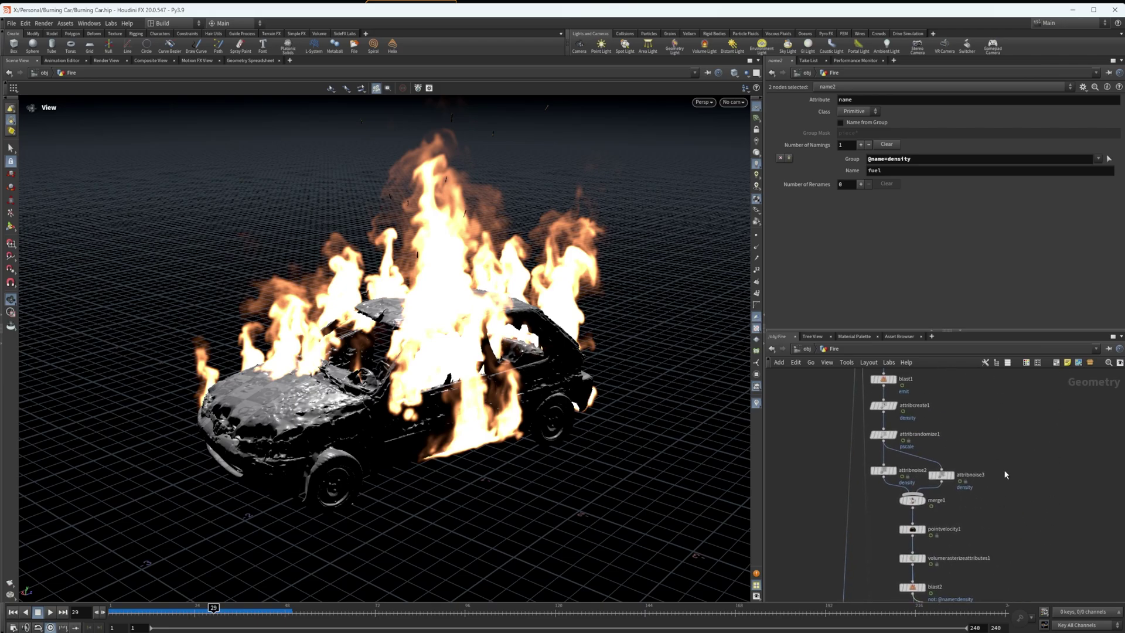
middle_drag(929, 445, 955, 494)
middle_drag(936, 398, 944, 434)
click(927, 374)
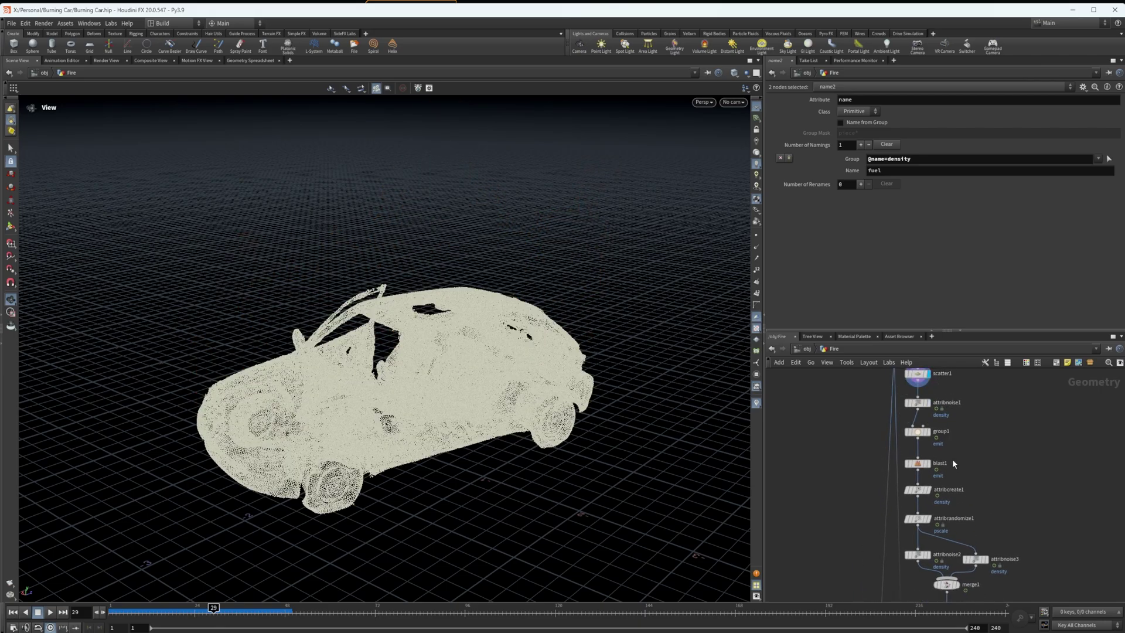
Step: Display attribrandomize1's emission points in the viewport and follow the source chain down to axiom_solver1
click(928, 520)
middle_drag(965, 530, 994, 406)
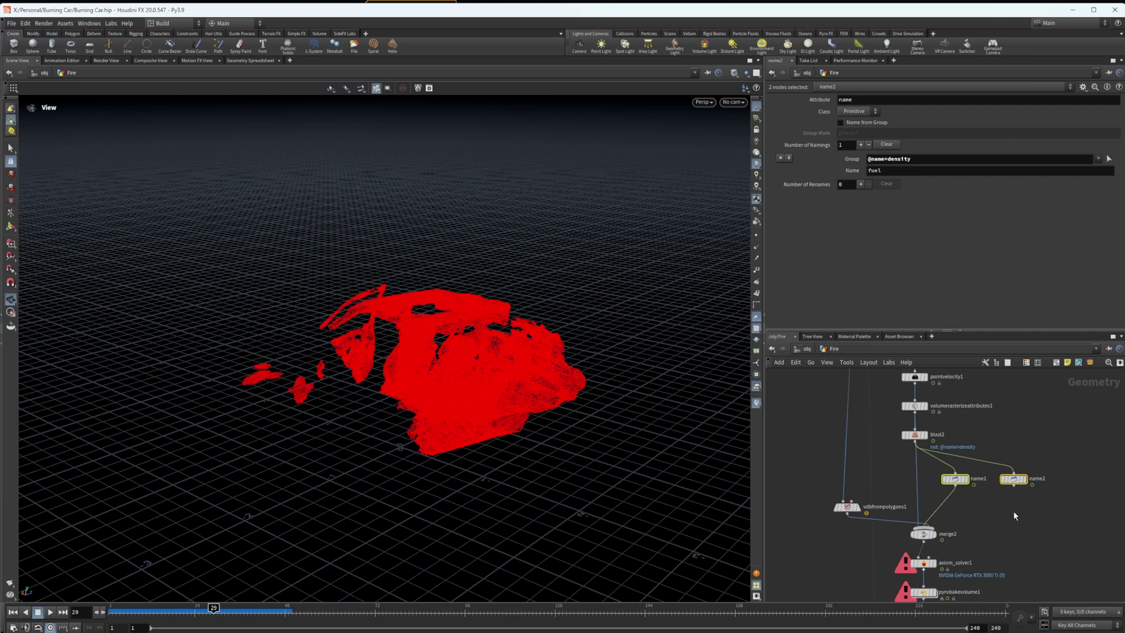
middle_drag(1015, 520, 1026, 471)
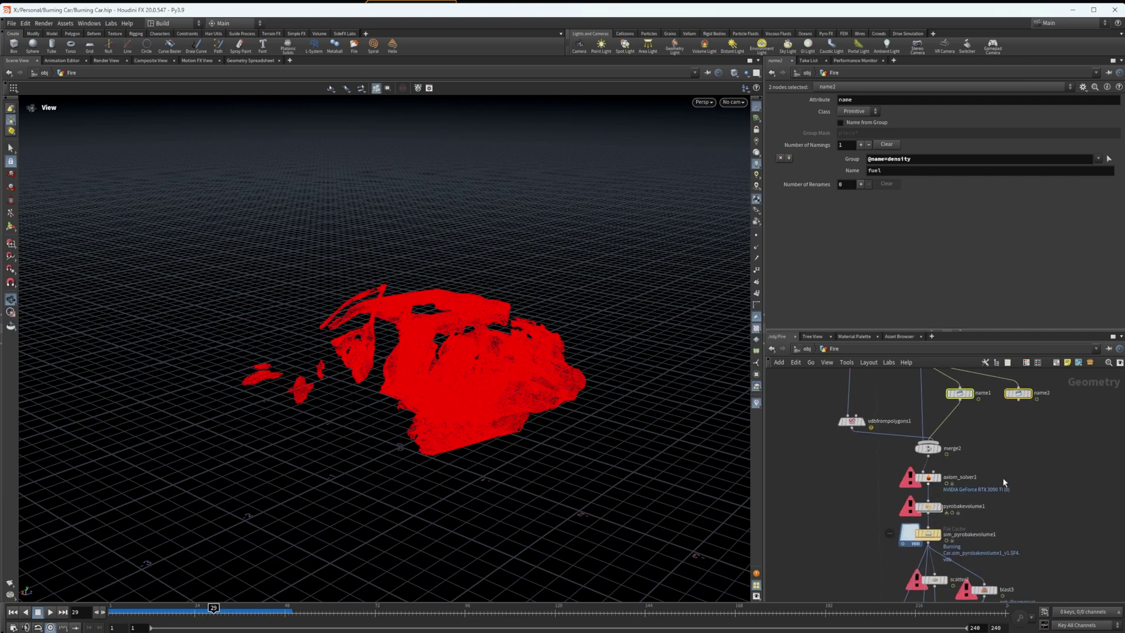